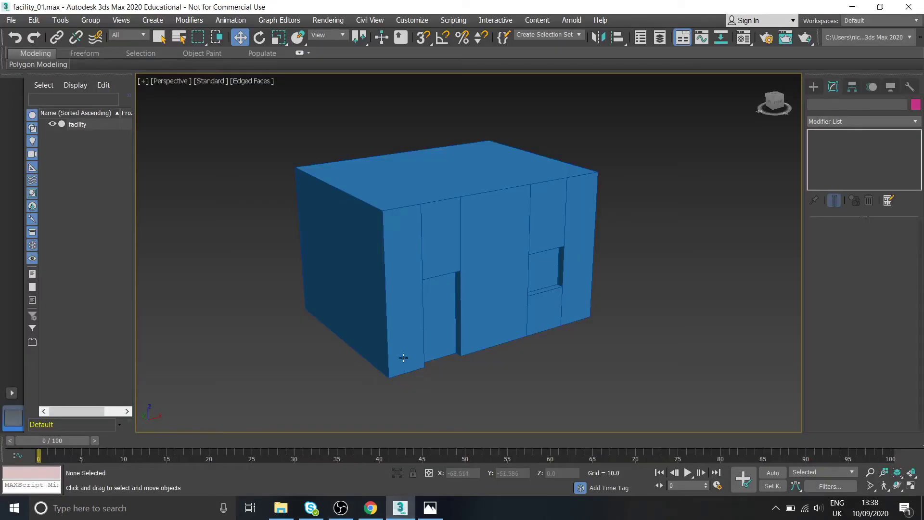
# Examine the building model and its object name, and view the staircase in the facility.png reference image.
pyautogui.click(444, 235)
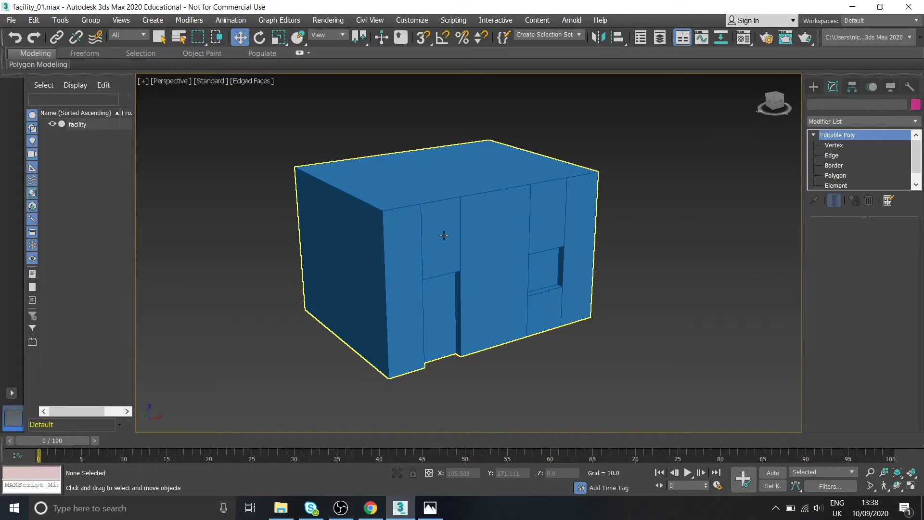
pyautogui.moveTo(445, 236); pyautogui.dragTo(486, 223, button='middle')
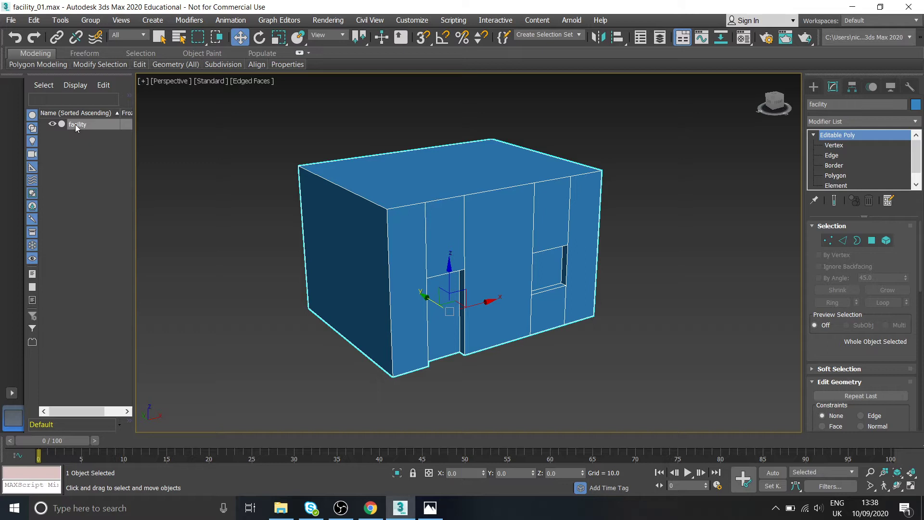
pyautogui.doubleClick(835, 104)
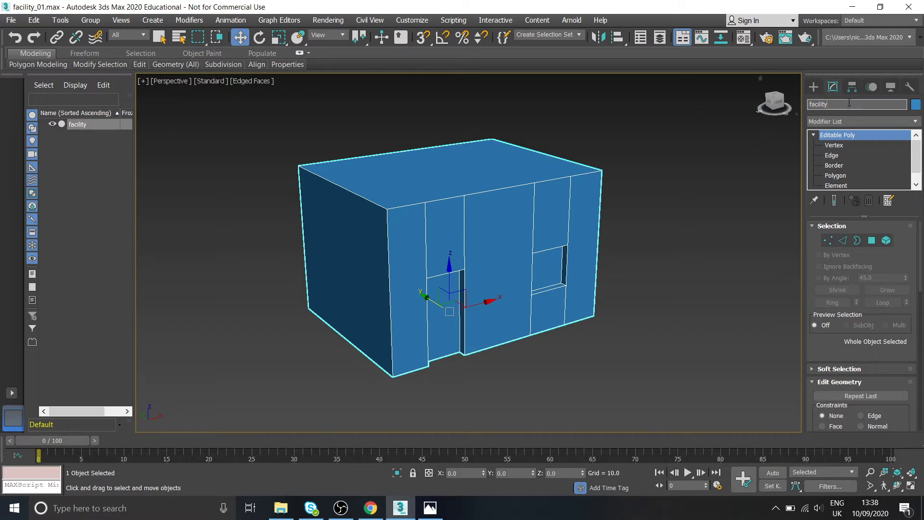
pyautogui.doubleClick(831, 104)
pyautogui.click(706, 180)
pyautogui.click(548, 212)
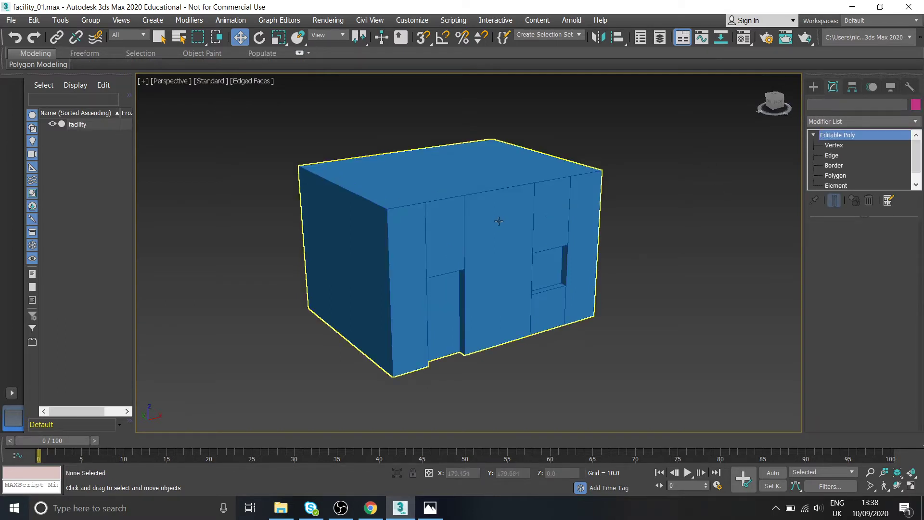
pyautogui.moveTo(497, 287); pyautogui.dragTo(522, 270, button='middle')
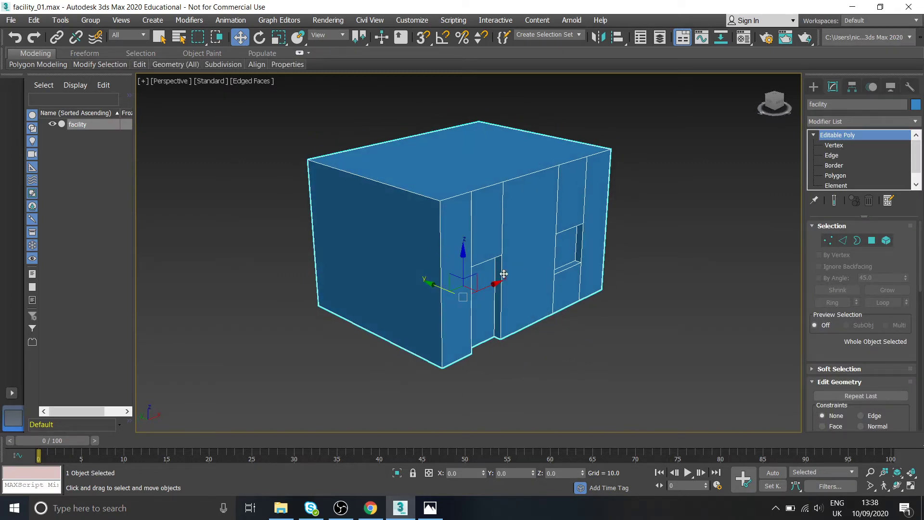
pyautogui.click(430, 508)
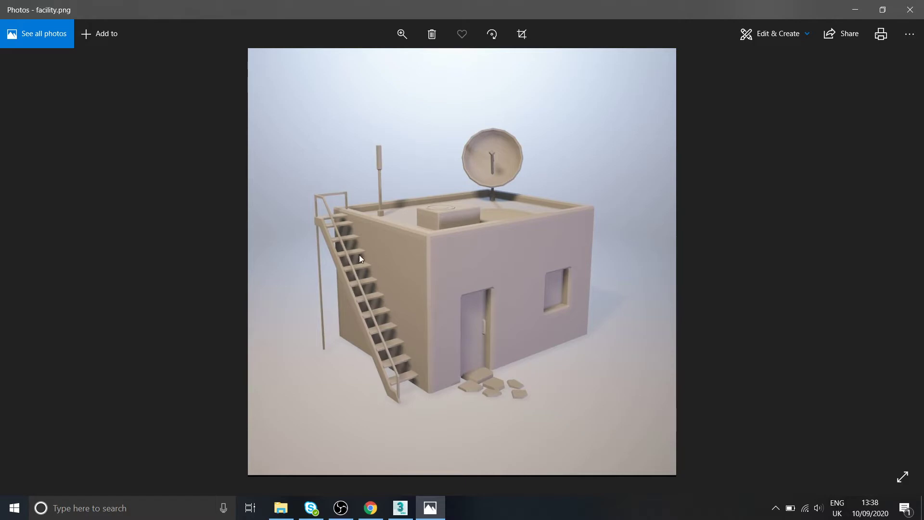
pyautogui.click(430, 507)
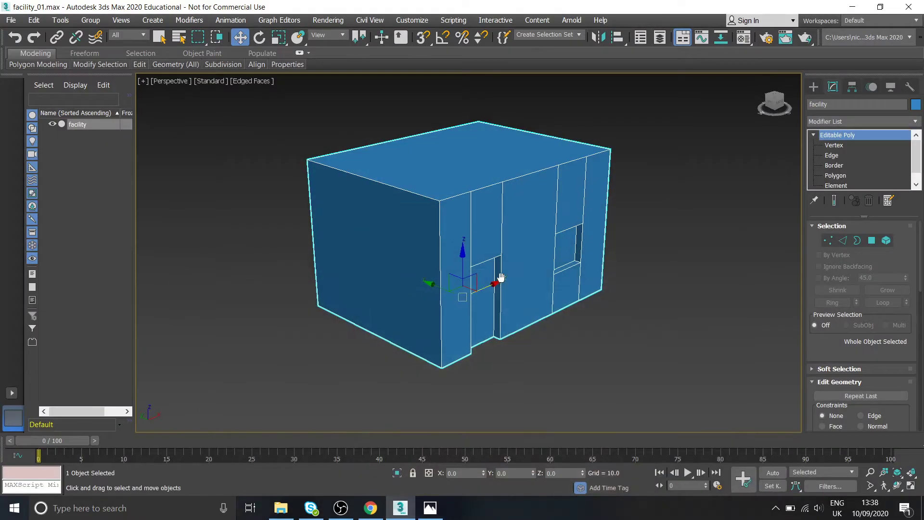
# Create a flat box about 14.3 long, 37.9 wide and 2.6 high on the ground beside the building's front corner.
pyautogui.moveTo(503, 282); pyautogui.dragTo(512, 272, button='middle')
pyautogui.click(813, 88)
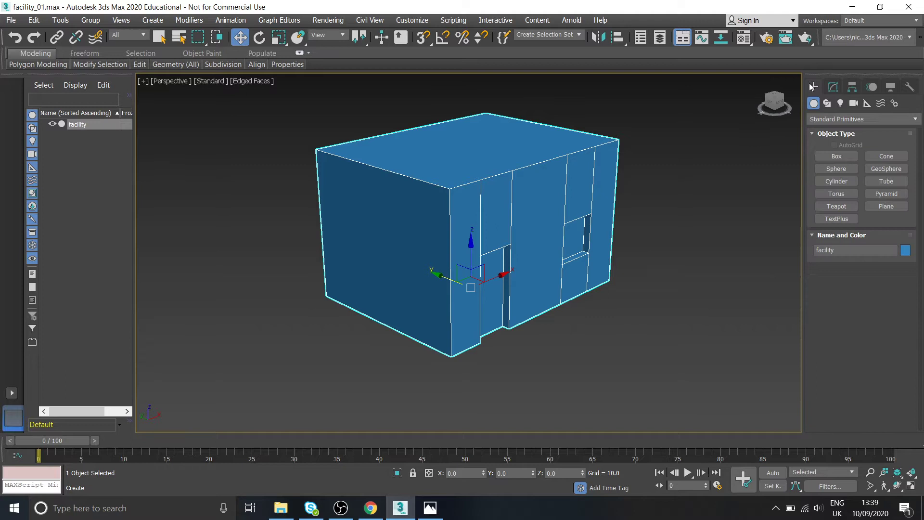
pyautogui.click(834, 158)
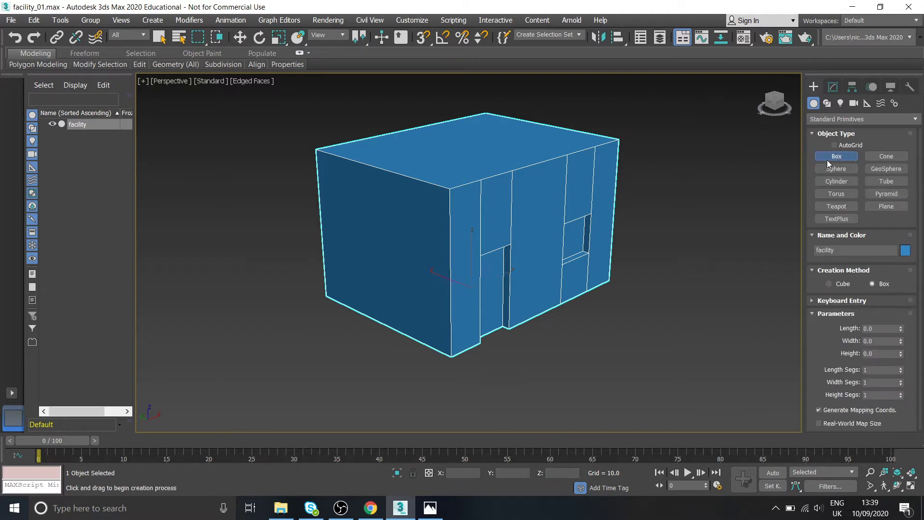
pyautogui.keyDown('alt'); pyautogui.moveTo(529, 262); pyautogui.dragTo(585, 234, button='middle'); pyautogui.keyUp('alt')
pyautogui.scroll(5, 496, 319)
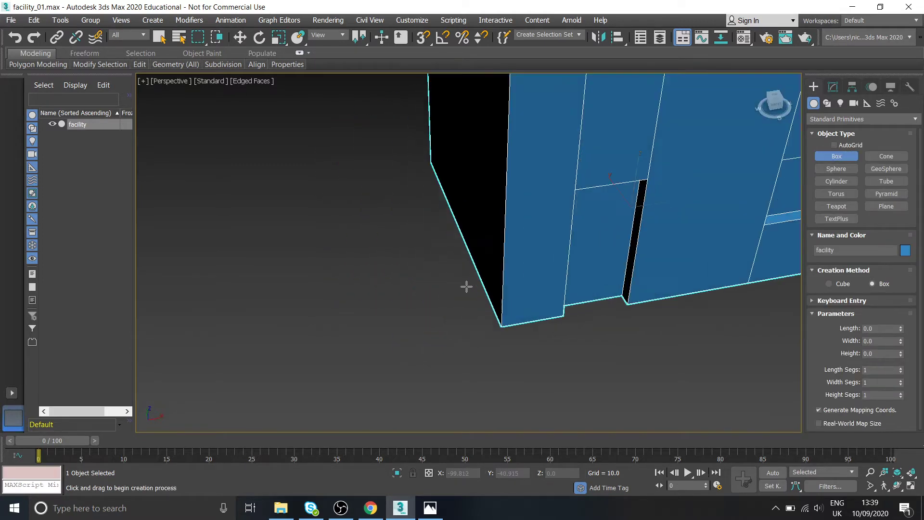
pyautogui.moveTo(463, 306); pyautogui.dragTo(384, 339)
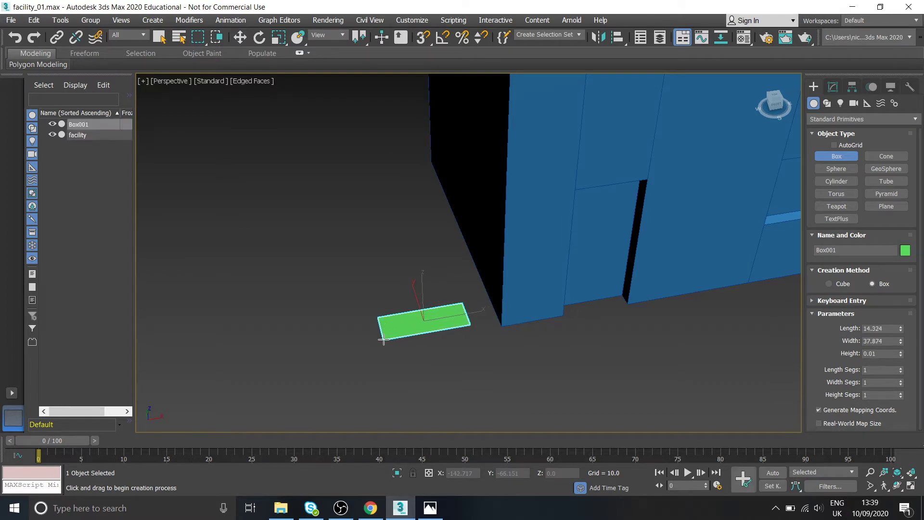
pyautogui.click(383, 334)
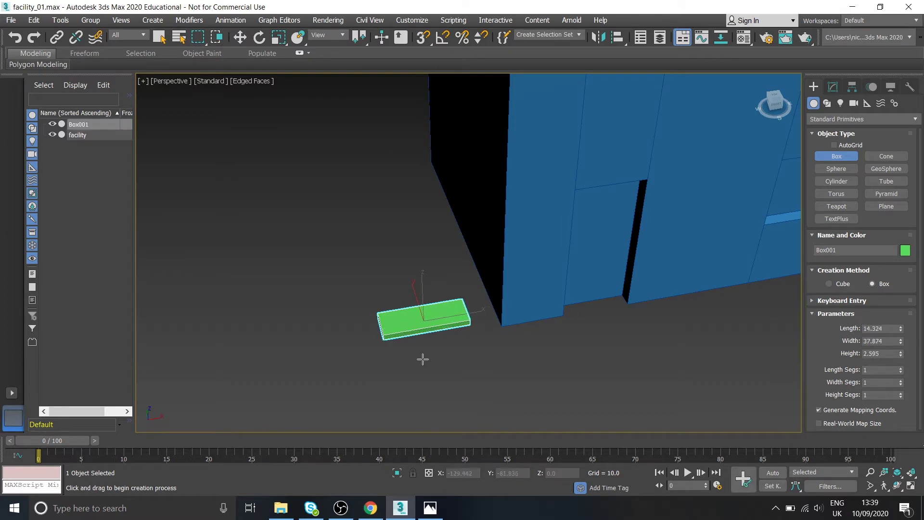
# Reduce the box's length to about 10.17 and move it along X to about -112.6, close to the building's side wall.
pyautogui.press('w')
pyautogui.keyDown('alt'); pyautogui.moveTo(454, 299); pyautogui.dragTo(532, 352, button='middle'); pyautogui.keyUp('alt')
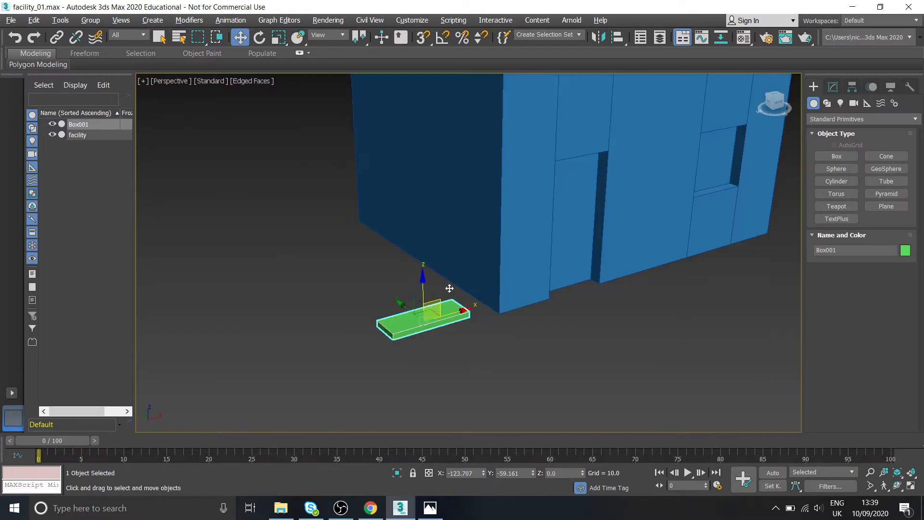
pyautogui.click(910, 486)
pyautogui.middleClick(307, 187)
pyautogui.moveTo(308, 187); pyautogui.dragTo(331, 183, button='middle')
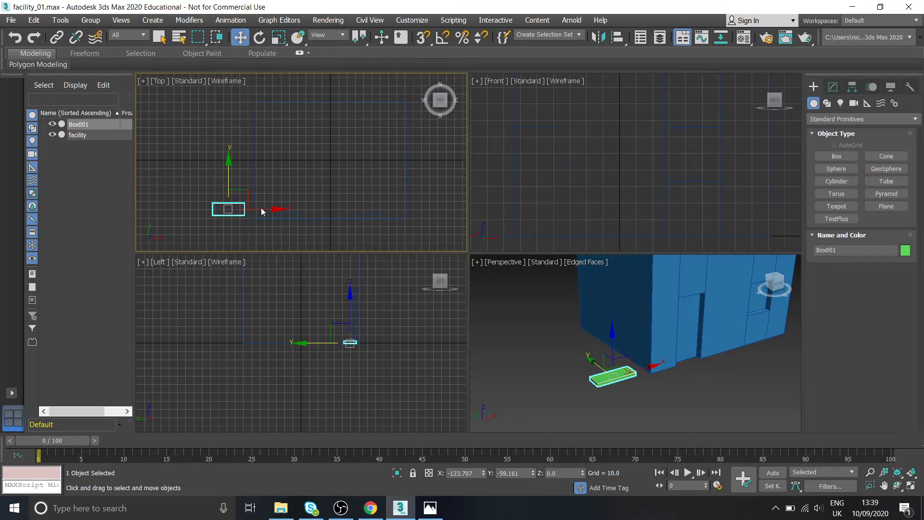
pyautogui.moveTo(261, 211); pyautogui.dragTo(295, 198, button='middle')
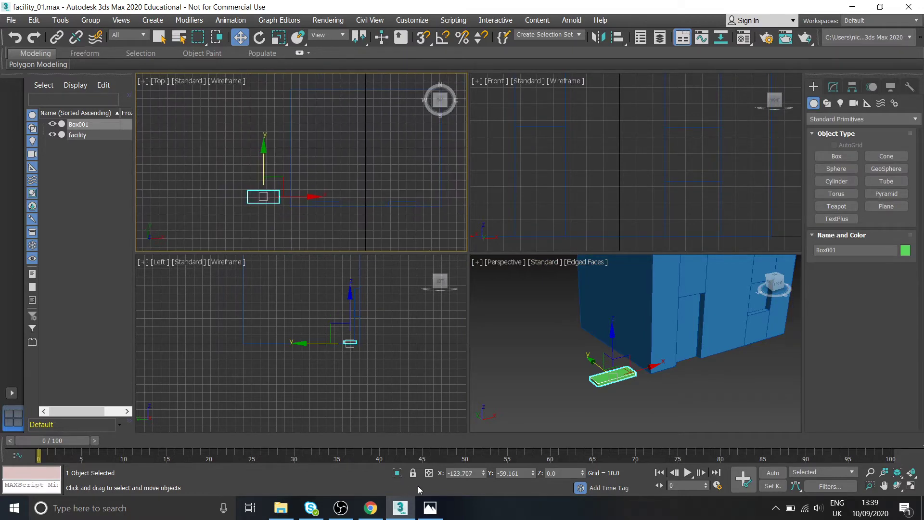
pyautogui.click(430, 508)
pyautogui.click(430, 508)
pyautogui.scroll(3, 266, 195)
pyautogui.scroll(-2, 300, 200)
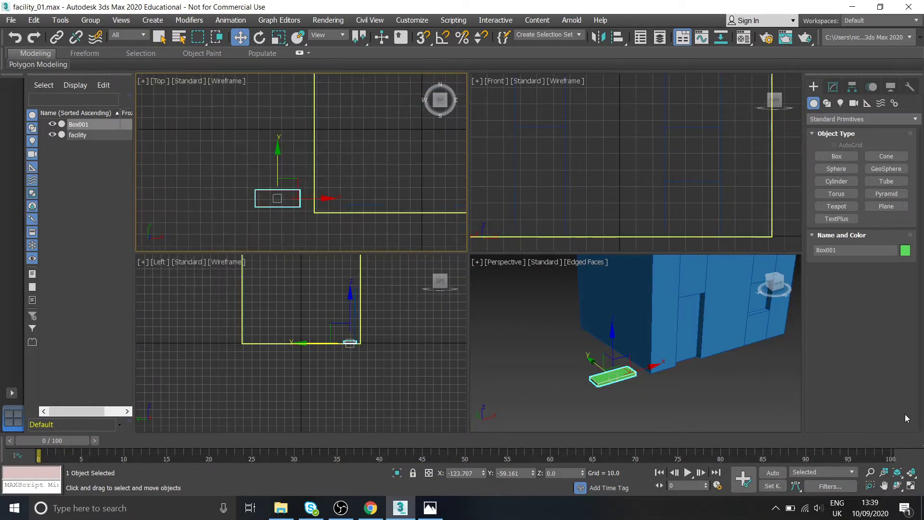
pyautogui.click(913, 486)
pyautogui.moveTo(632, 319); pyautogui.dragTo(547, 279, button='middle')
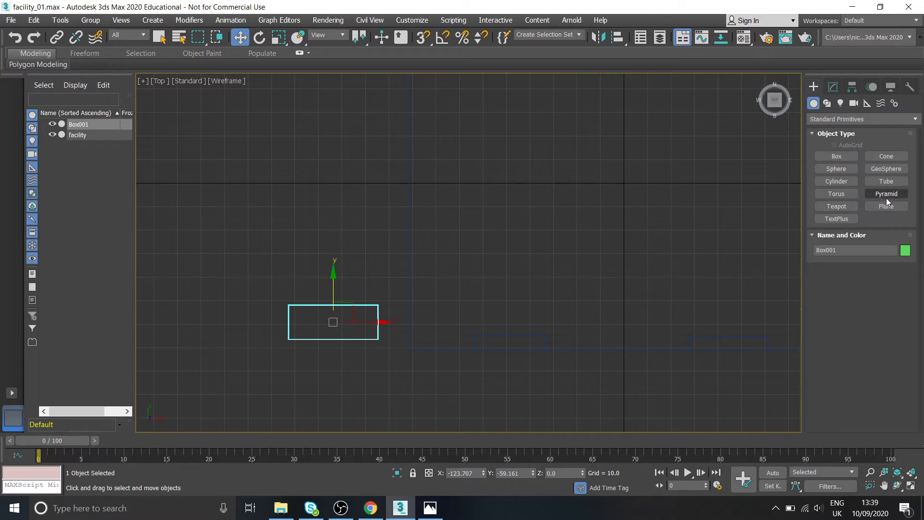
pyautogui.click(833, 88)
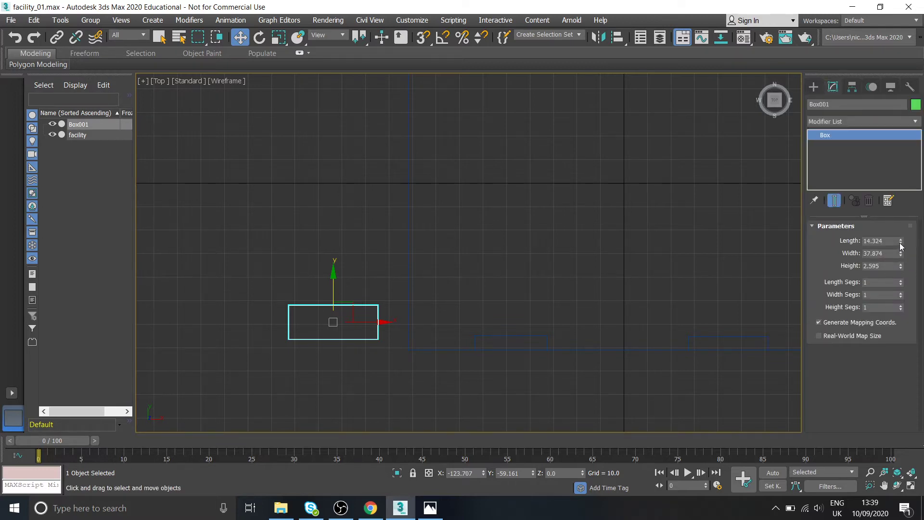
pyautogui.moveTo(902, 243); pyautogui.dragTo(899, 256)
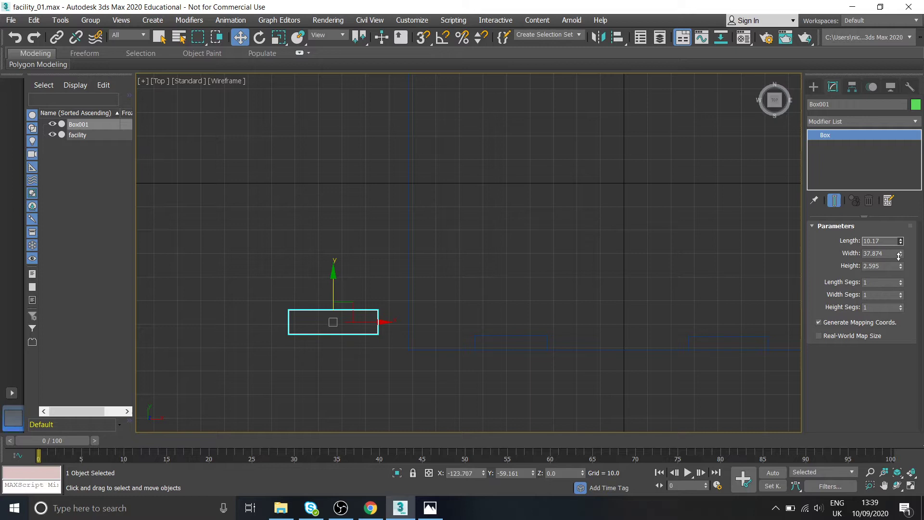
pyautogui.moveTo(373, 330); pyautogui.dragTo(398, 324)
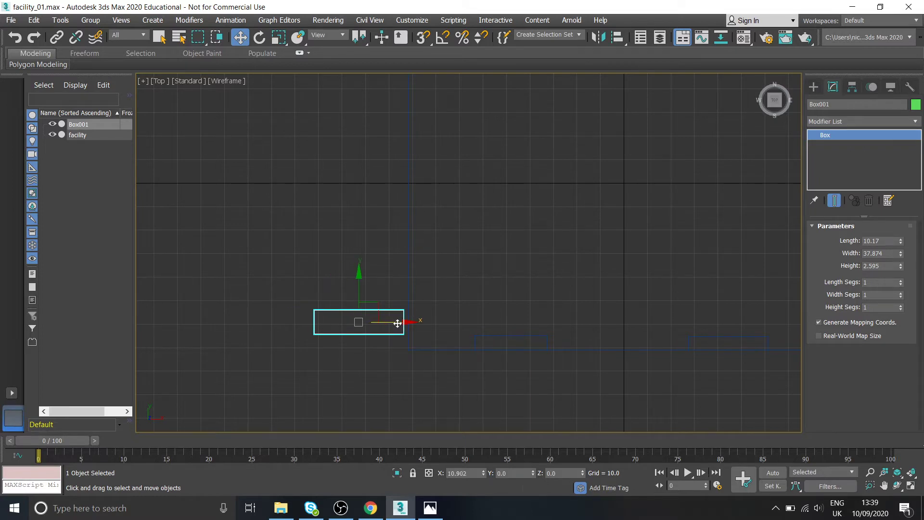
pyautogui.click(911, 485)
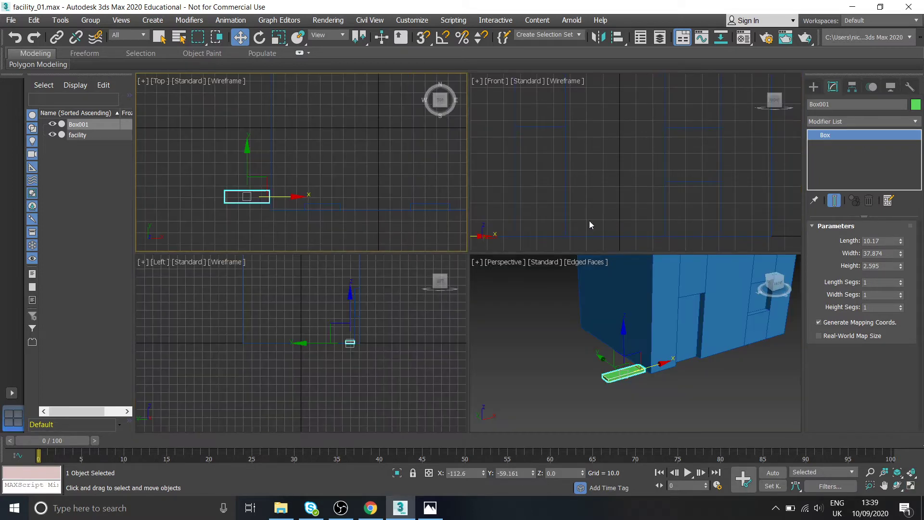
pyautogui.scroll(6, 330, 341)
pyautogui.moveTo(412, 351); pyautogui.dragTo(361, 354, button='middle')
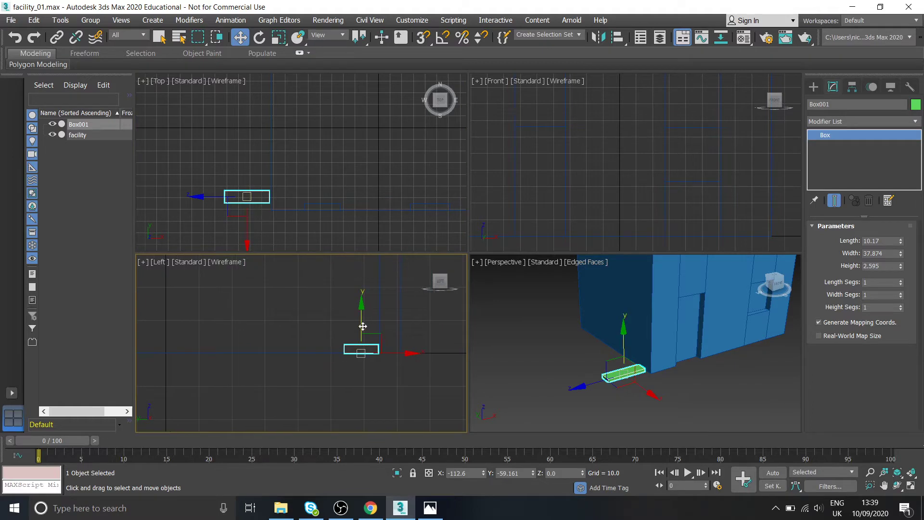
pyautogui.moveTo(363, 326); pyautogui.dragTo(363, 315)
pyautogui.hotkey('ctrl', 'z')
# Reduce the box's height to about 1.56 to make a thinner stair tread.
pyautogui.moveTo(591, 364)
pyautogui.keyDown('alt'); pyautogui.mouseDown(button='middle')
pyautogui.moveTo(564, 340)
pyautogui.moveTo(584, 361)
pyautogui.mouseUp(button='middle'); pyautogui.keyUp('alt')
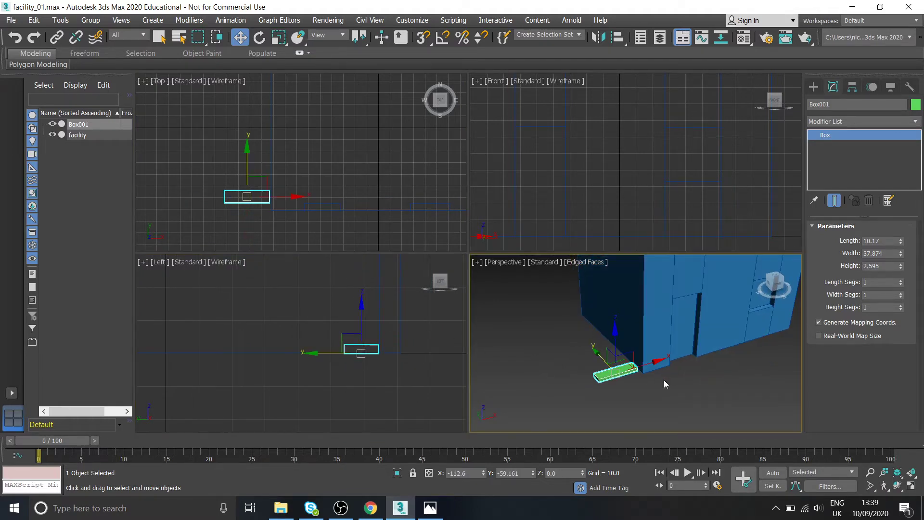
pyautogui.click(910, 486)
pyautogui.keyDown('alt'); pyautogui.moveTo(450, 311); pyautogui.dragTo(468, 301, button='middle'); pyautogui.keyUp('alt')
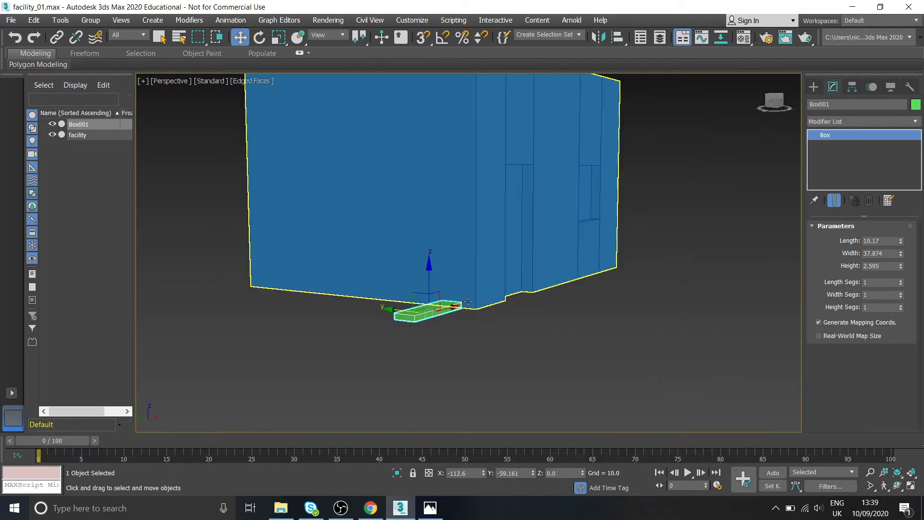
pyautogui.scroll(2, 468, 302)
pyautogui.moveTo(902, 268); pyautogui.dragTo(898, 284)
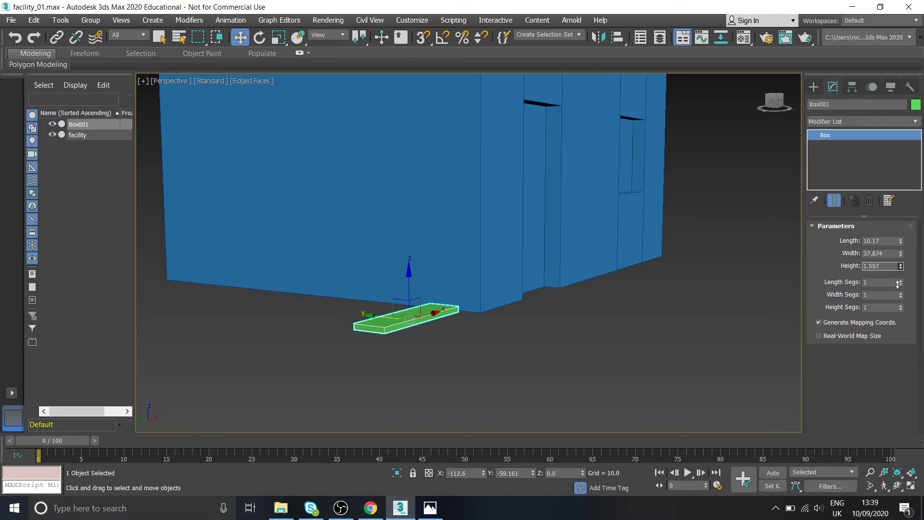
# Raise the tread to Z about 10.33 and shift it back along the side wall to Y about -50.7, following the reference image.
pyautogui.click(429, 508)
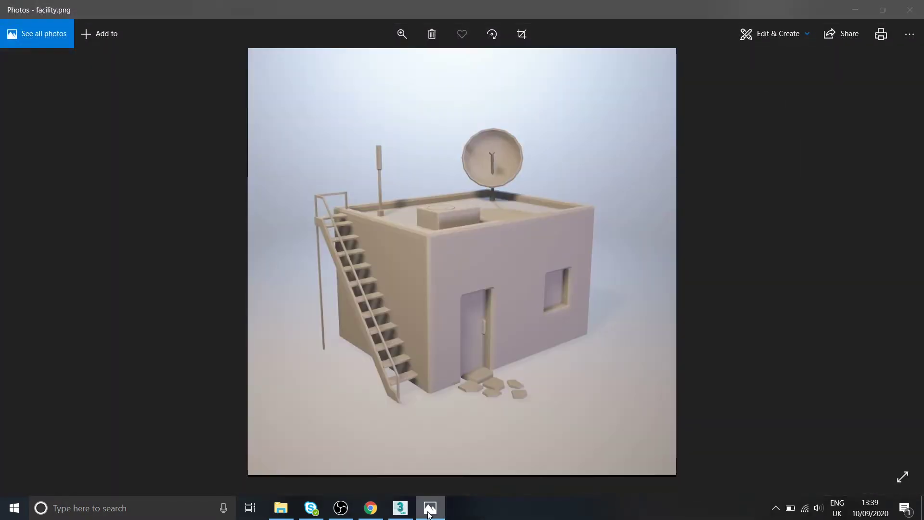
pyautogui.click(429, 510)
pyautogui.keyDown('alt'); pyautogui.moveTo(496, 322); pyautogui.dragTo(476, 341, button='middle'); pyautogui.keyUp('alt')
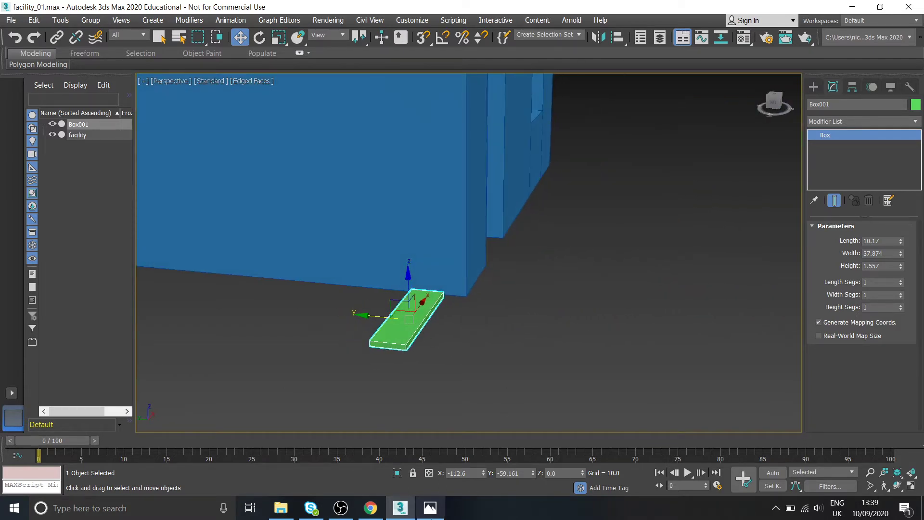
pyautogui.click(430, 508)
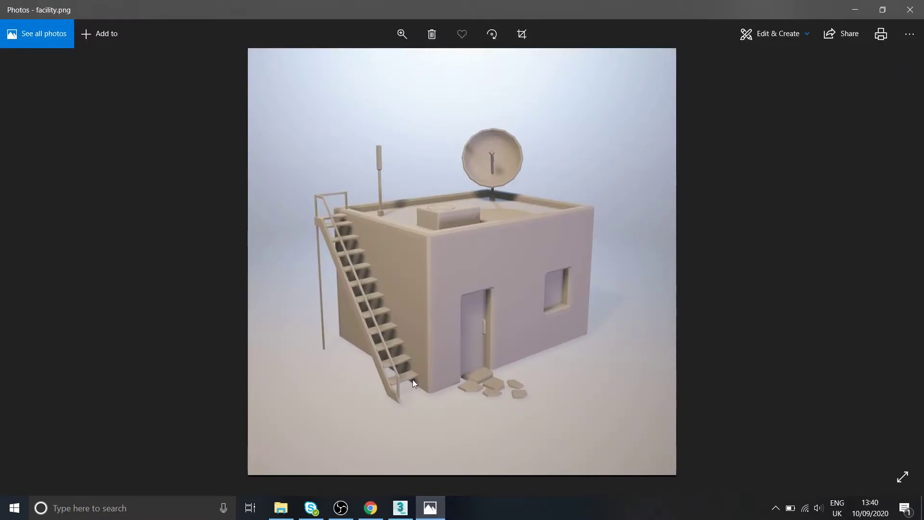
pyautogui.click(430, 508)
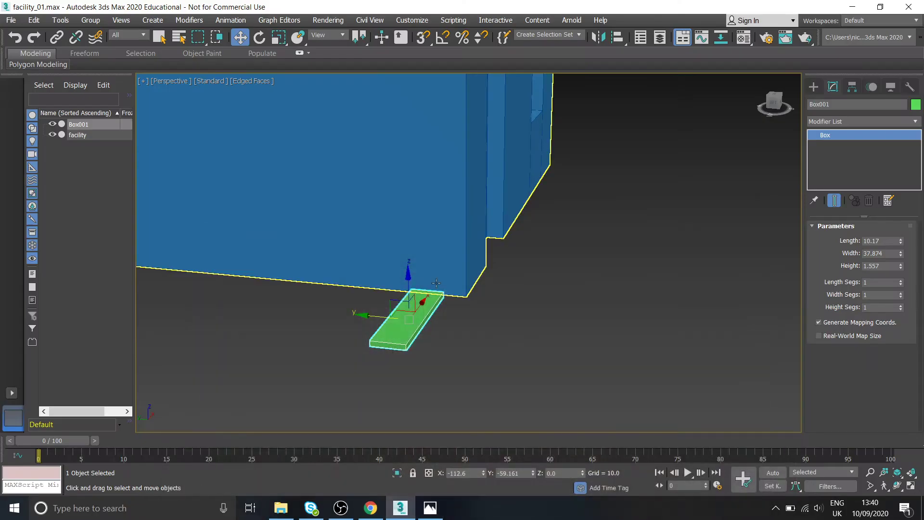
pyautogui.click(910, 486)
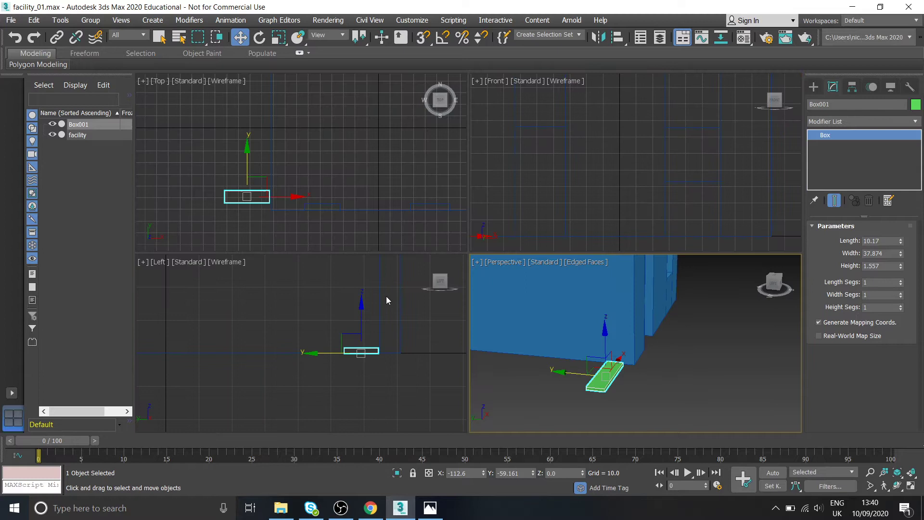
pyautogui.moveTo(392, 323); pyautogui.dragTo(357, 327, button='middle')
pyautogui.scroll(2, 357, 327)
pyautogui.scroll(-2, 332, 342)
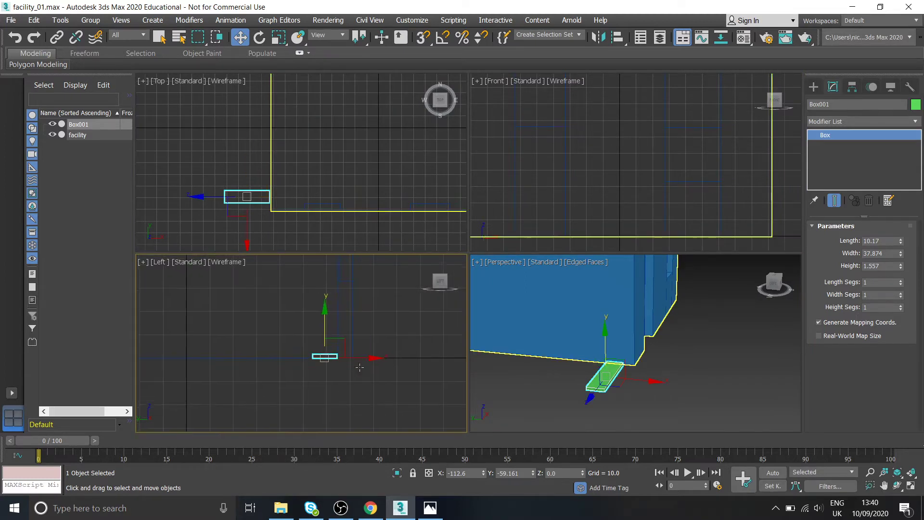
pyautogui.moveTo(326, 331); pyautogui.dragTo(326, 305)
pyautogui.moveTo(363, 337); pyautogui.dragTo(342, 335)
# Compare the tread with the reference image, move it along X to about -111.07 against the side wall, and deselect it.
pyautogui.click(430, 508)
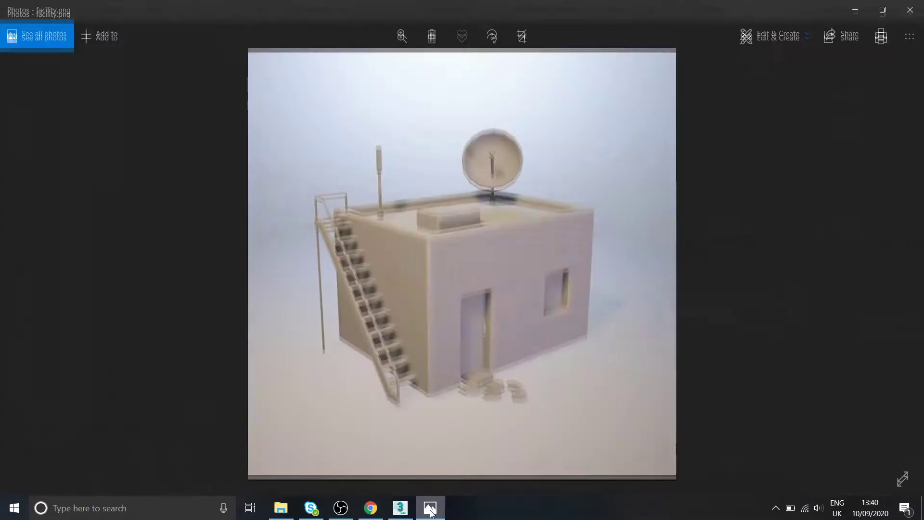
pyautogui.click(430, 508)
pyautogui.keyDown('alt'); pyautogui.moveTo(582, 351); pyautogui.dragTo(817, 423, button='middle'); pyautogui.keyUp('alt')
pyautogui.click(911, 486)
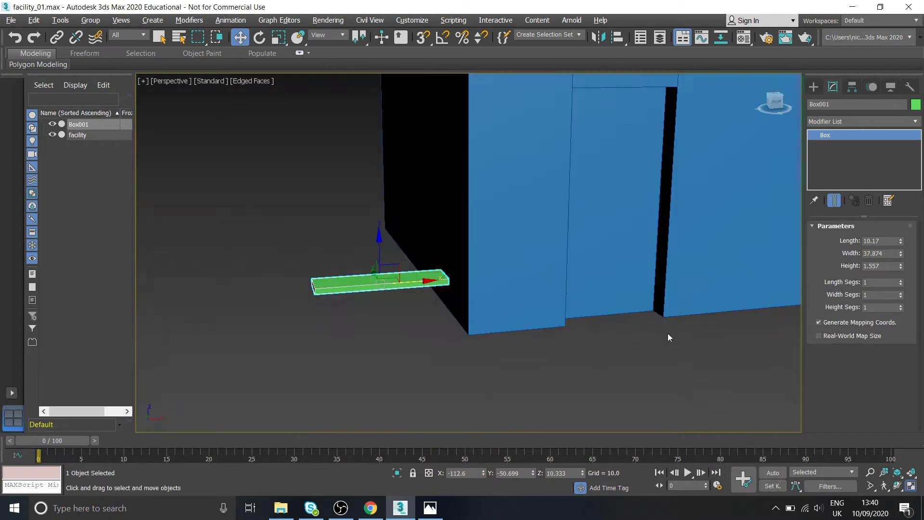
pyautogui.scroll(2, 447, 291)
pyautogui.keyDown('alt'); pyautogui.moveTo(447, 291); pyautogui.dragTo(424, 279, button='middle'); pyautogui.keyUp('alt')
pyautogui.moveTo(425, 278); pyautogui.dragTo(417, 279)
pyautogui.keyDown('alt'); pyautogui.moveTo(490, 283); pyautogui.dragTo(516, 262, button='middle'); pyautogui.keyUp('alt')
pyautogui.scroll(-10, 516, 262)
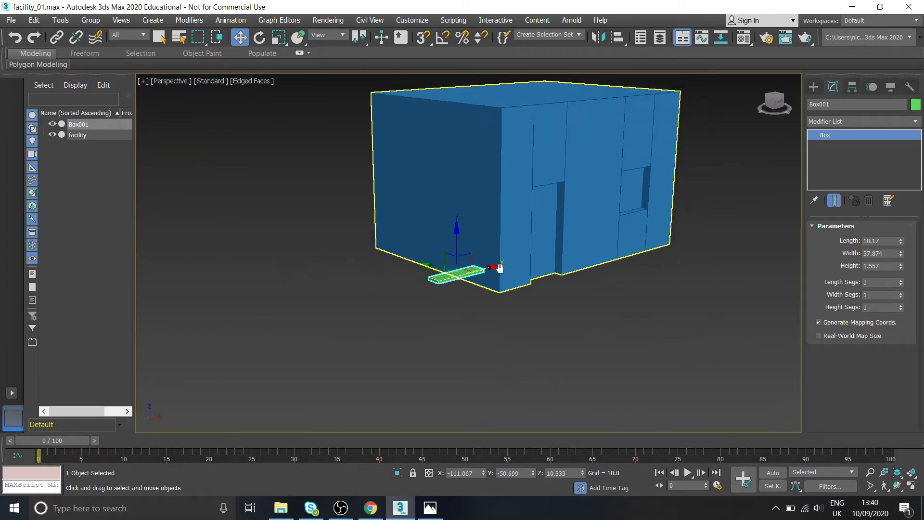
pyautogui.click(452, 336)
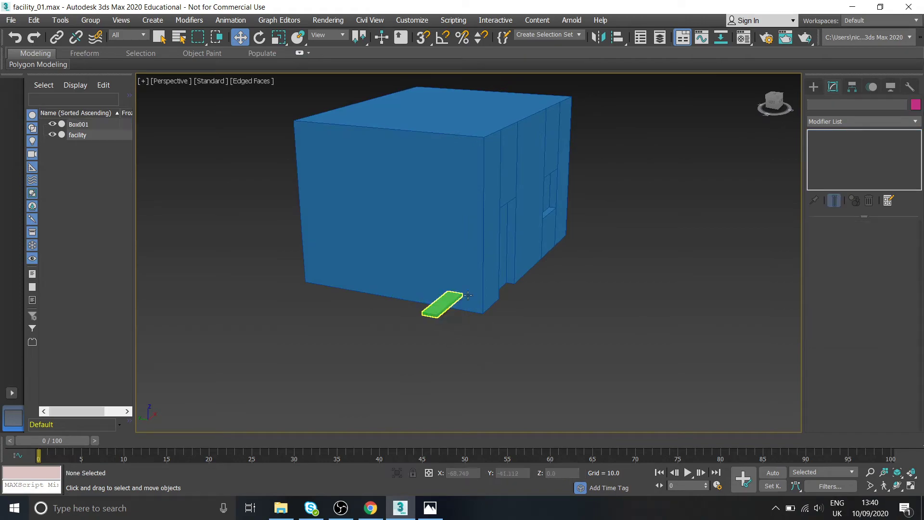
# Select the stair tread, check the reference image, and enlarge the Left view to show the tread against the whole side wall.
pyautogui.click(454, 299)
pyautogui.click(430, 507)
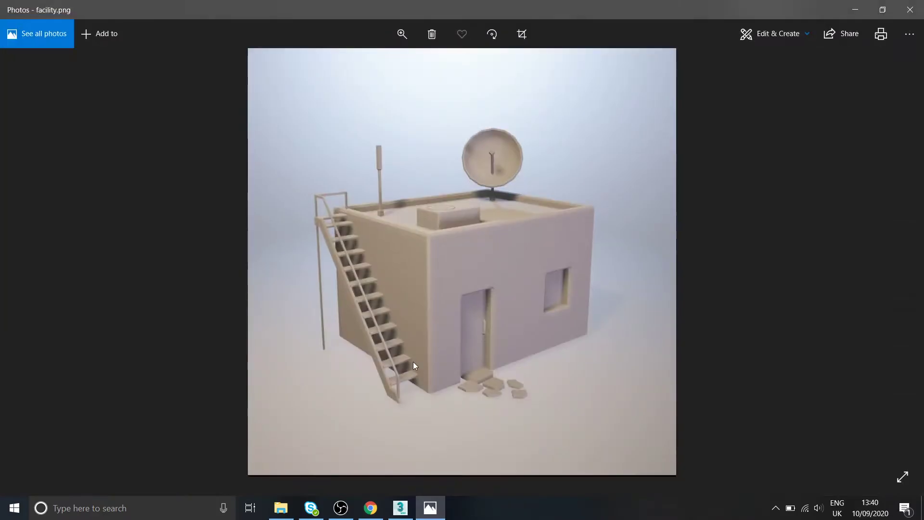
pyautogui.click(430, 508)
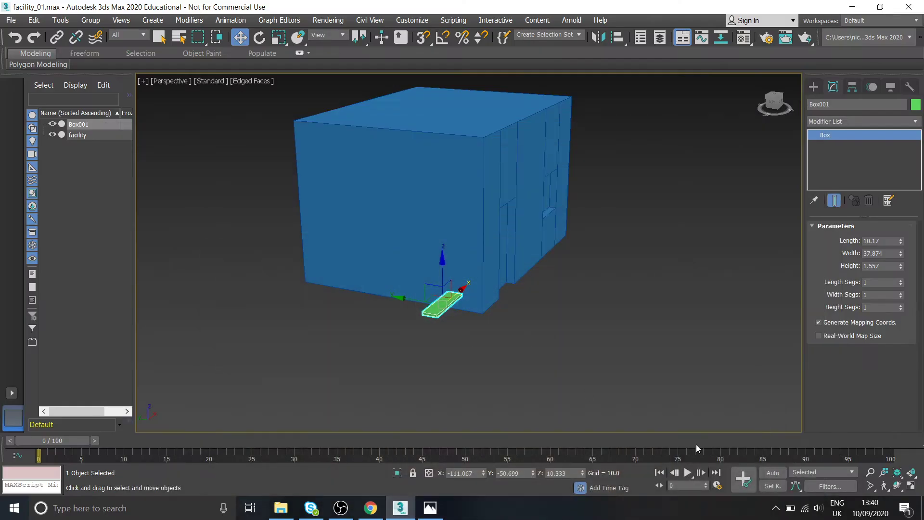
pyautogui.click(911, 487)
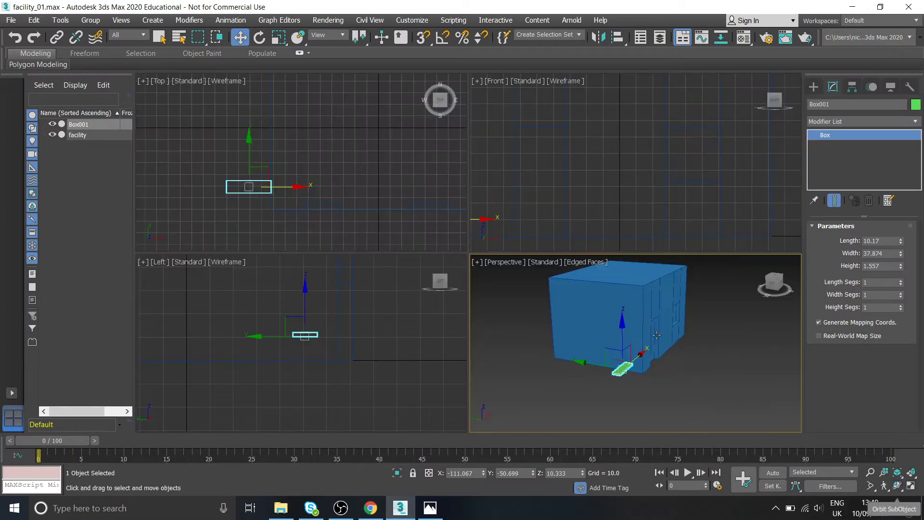
pyautogui.moveTo(318, 362); pyautogui.dragTo(368, 381, button='middle')
pyautogui.scroll(-3, 357, 355)
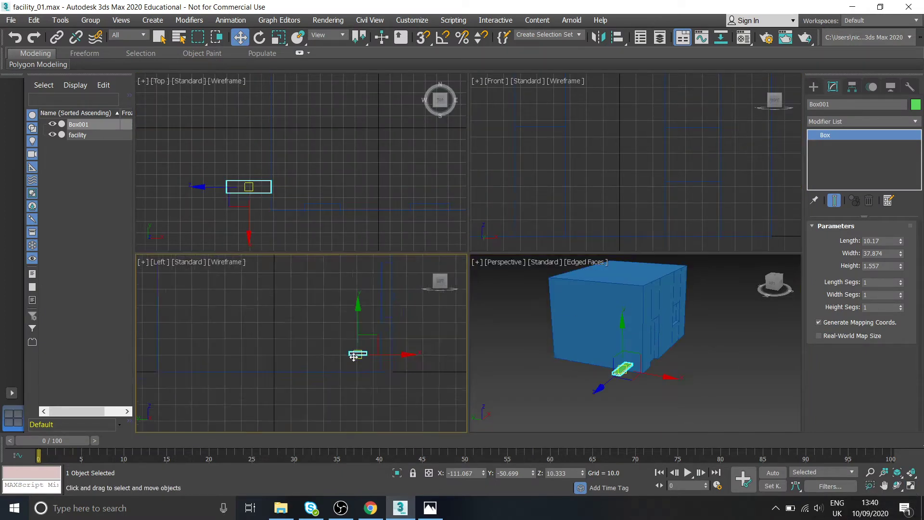
pyautogui.click(910, 486)
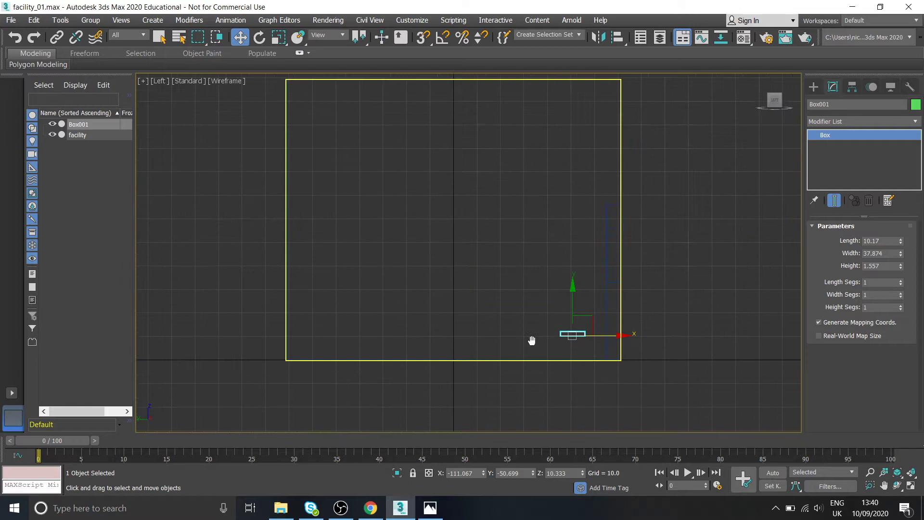
pyautogui.moveTo(457, 190); pyautogui.dragTo(479, 191, button='middle')
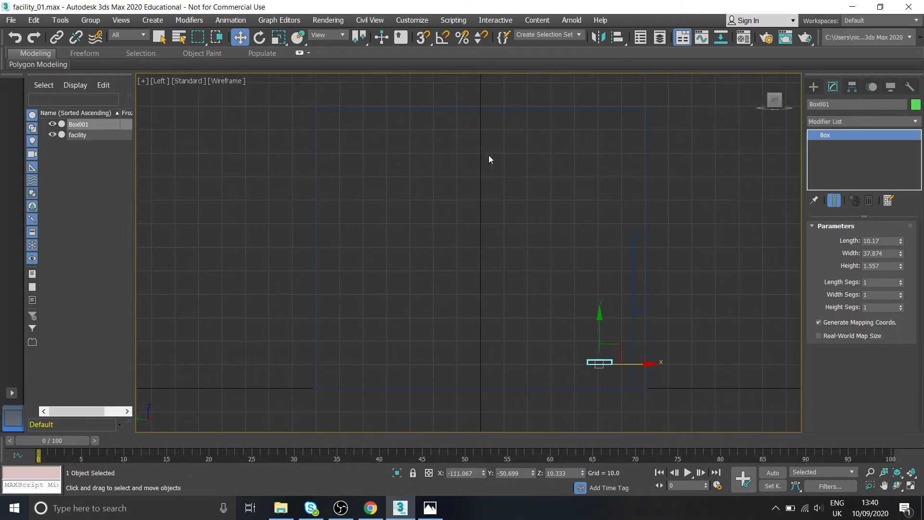
# Change the facility building's object color to a lighter cyan blue and deselect it.
pyautogui.click(729, 148)
pyautogui.moveTo(675, 106); pyautogui.dragTo(639, 132)
pyautogui.click(916, 105)
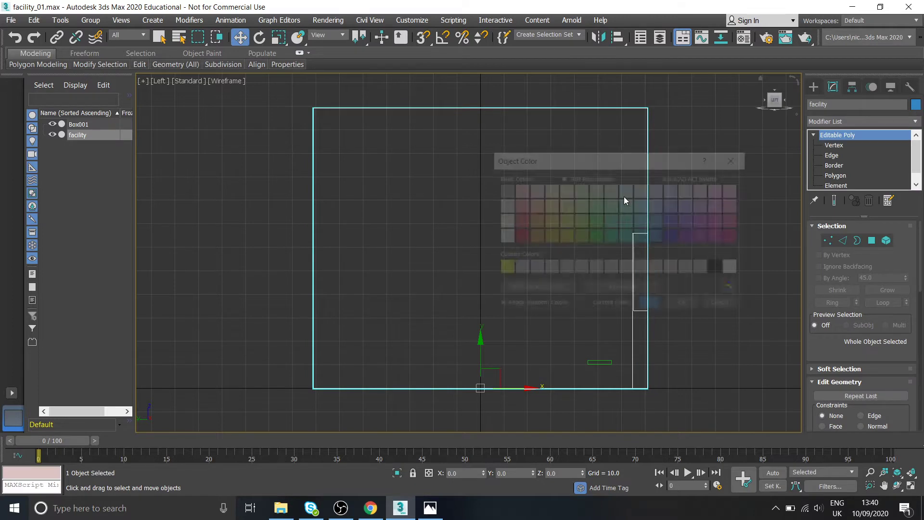
pyautogui.click(643, 221)
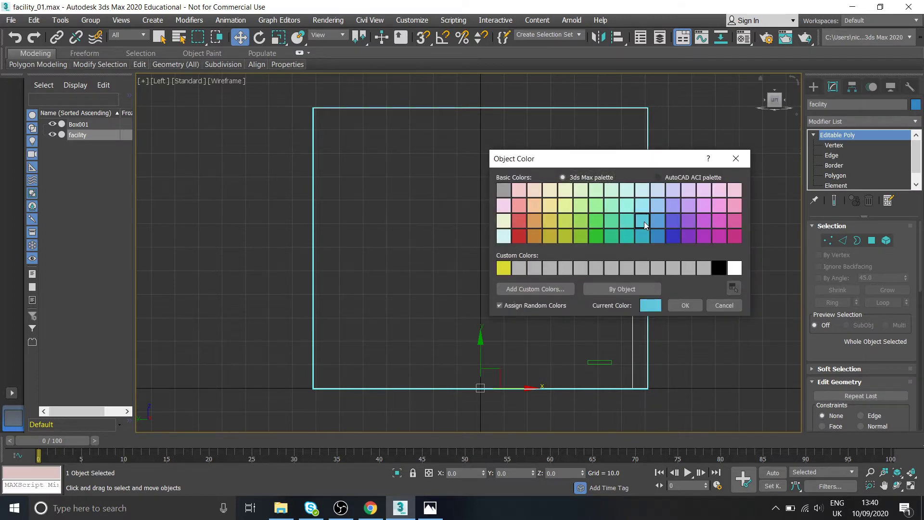
pyautogui.click(686, 305)
pyautogui.click(700, 309)
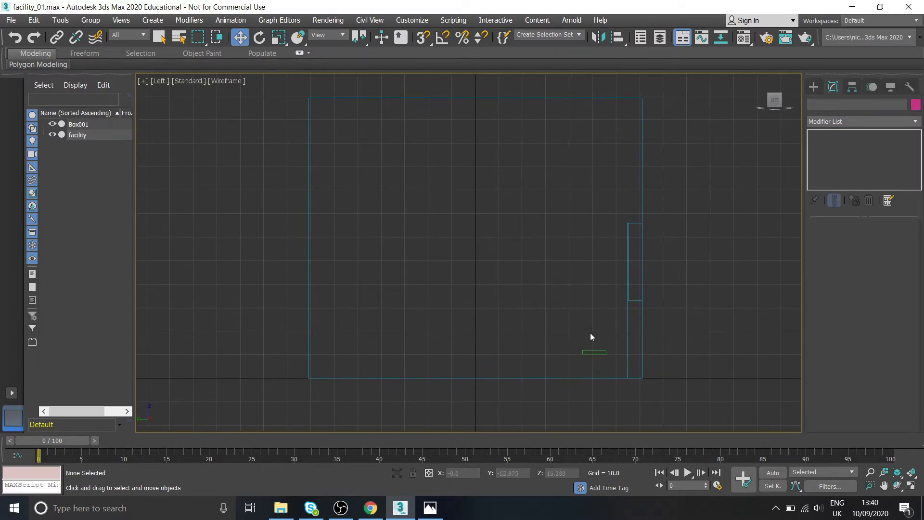
# Clone the tread diagonally up the side wall as 15 instances, with the first copy at about Y -42.07, Z 16.13.
pyautogui.click(603, 364)
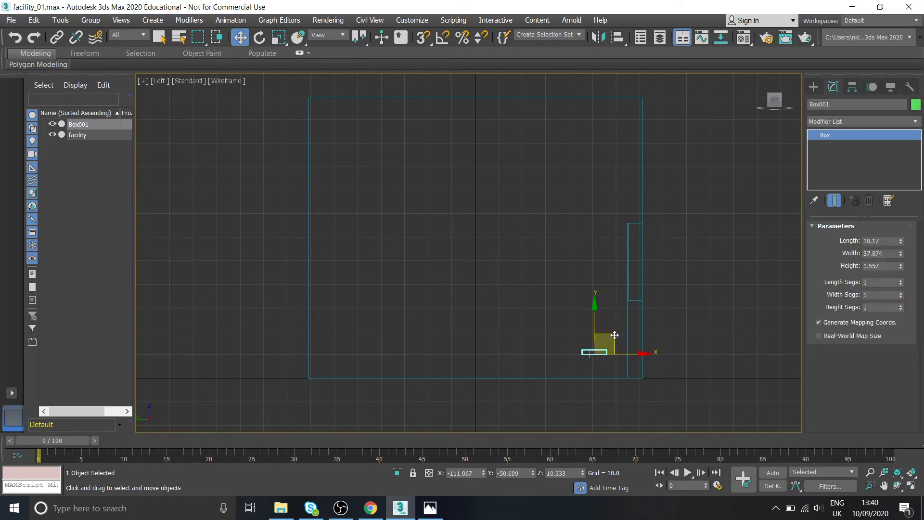
pyautogui.moveTo(620, 338); pyautogui.dragTo(605, 333, button='middle')
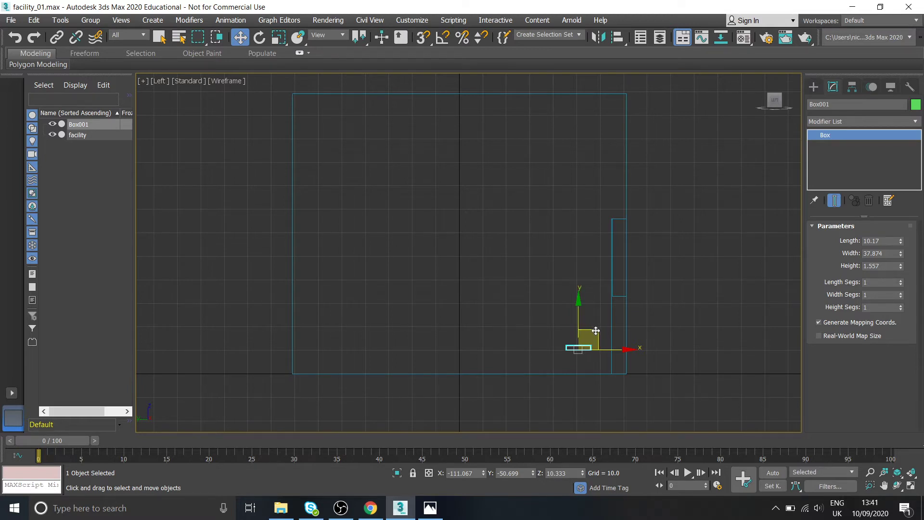
pyautogui.moveTo(597, 331)
pyautogui.keyDown('shift'); pyautogui.mouseDown()
pyautogui.moveTo(570, 312)
pyautogui.moveTo(577, 318)
pyautogui.mouseUp(); pyautogui.keyUp('shift')
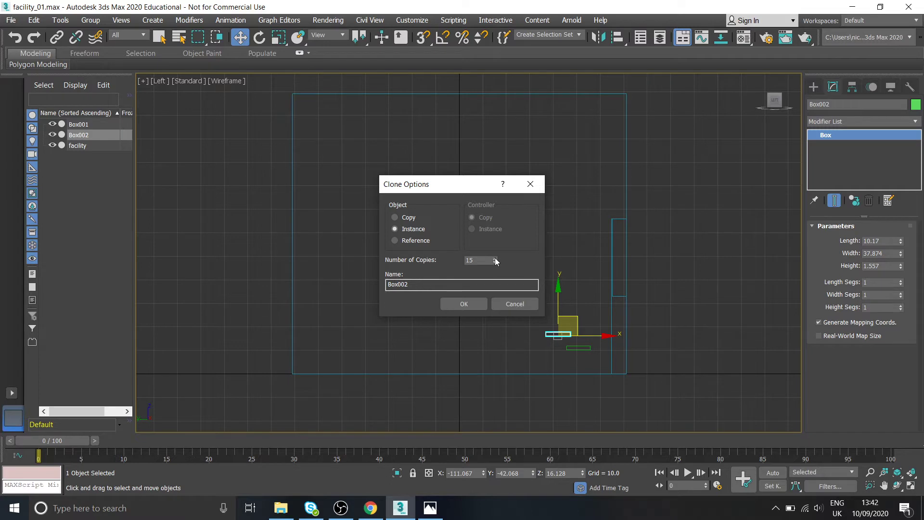
pyautogui.click(463, 304)
pyautogui.moveTo(467, 256)
pyautogui.mouseDown(button='middle')
pyautogui.moveTo(490, 255)
pyautogui.moveTo(511, 286)
pyautogui.mouseUp(button='middle')
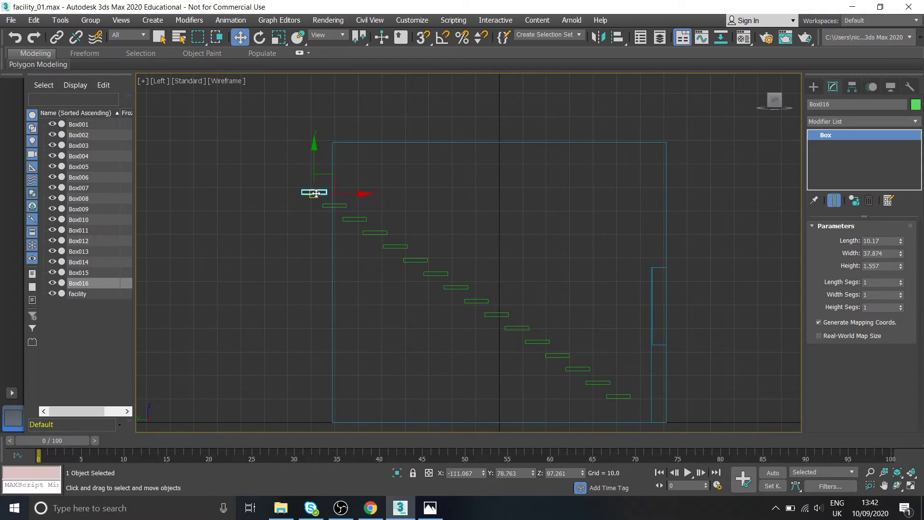
# Delete the two topmost treads that extend past the building's rear edge.
pyautogui.scroll(2, 307, 212)
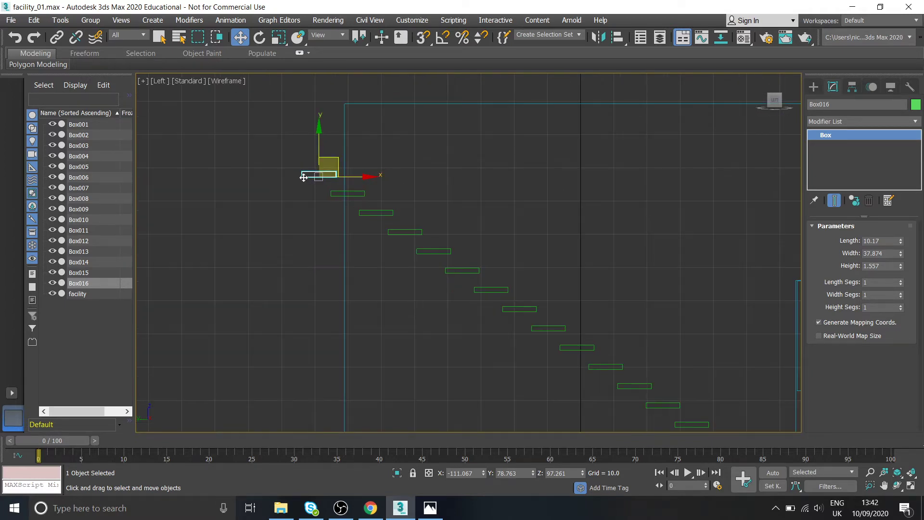
pyautogui.press('Delete')
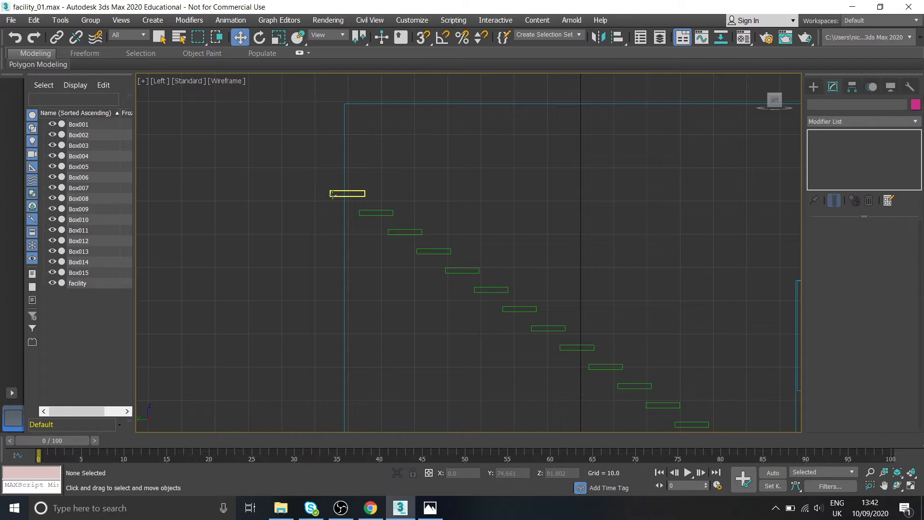
pyautogui.click(332, 195)
pyautogui.press('Delete')
pyautogui.moveTo(499, 231); pyautogui.dragTo(392, 163, button='middle')
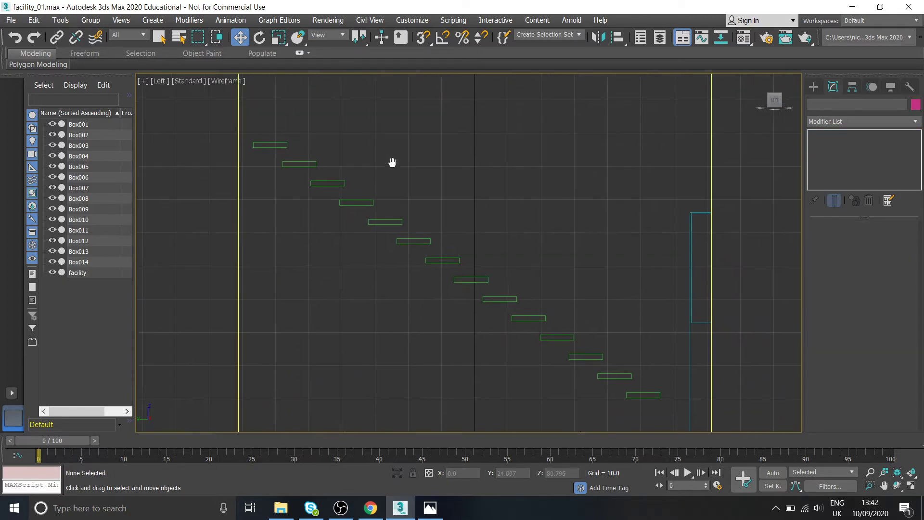
pyautogui.scroll(-2, 392, 163)
pyautogui.moveTo(465, 219); pyautogui.dragTo(472, 248, button='middle')
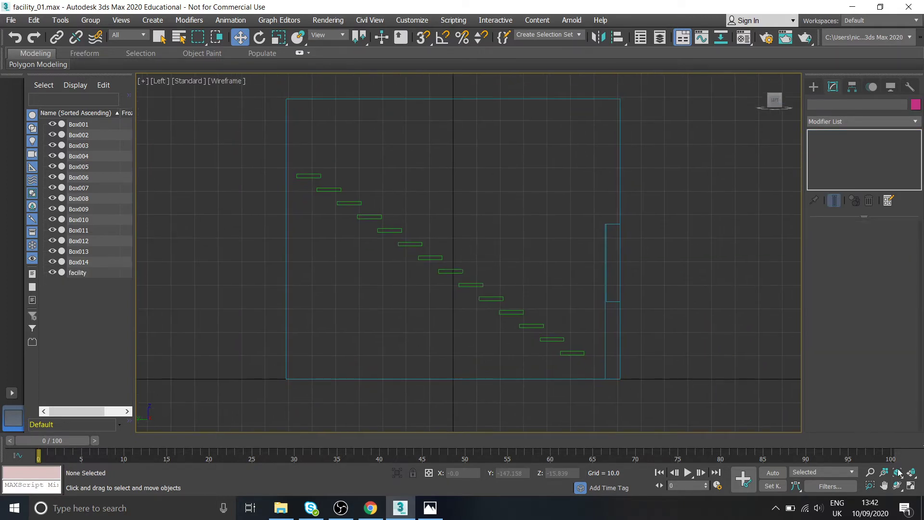
# Examine the staircase in the Perspective view and compare its slope and height with the reference image.
pyautogui.click(909, 487)
pyautogui.click(703, 370)
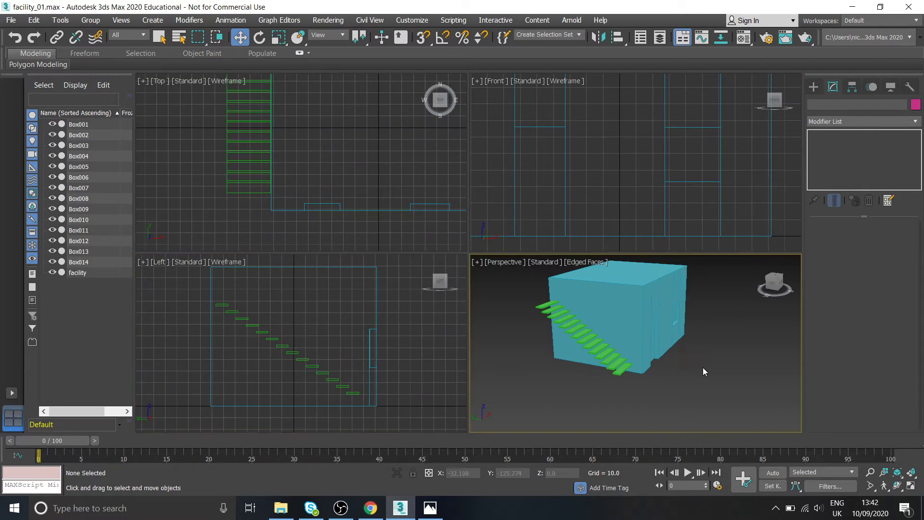
pyautogui.click(910, 485)
pyautogui.keyDown('alt'); pyautogui.moveTo(619, 309); pyautogui.dragTo(554, 376, button='middle'); pyautogui.keyUp('alt')
pyautogui.click(431, 507)
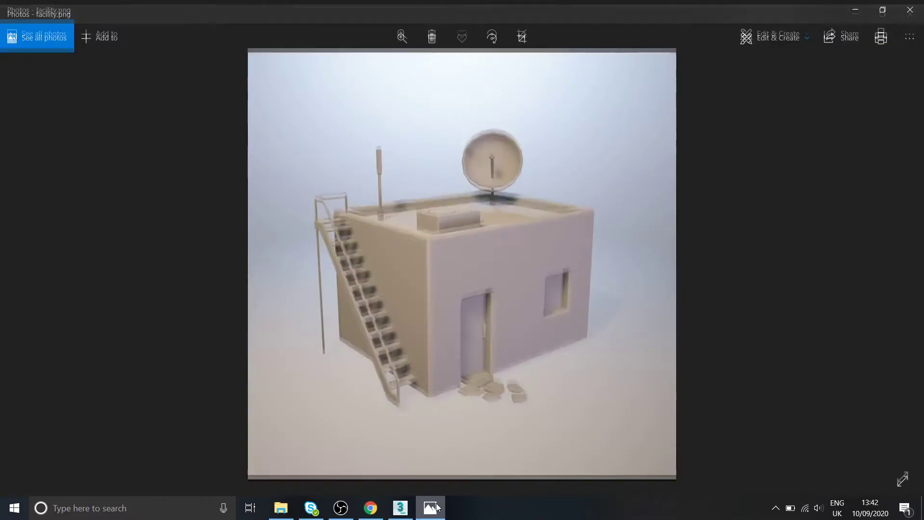
pyautogui.click(437, 507)
pyautogui.keyDown('alt'); pyautogui.moveTo(373, 239); pyautogui.dragTo(378, 218, button='middle'); pyautogui.keyUp('alt')
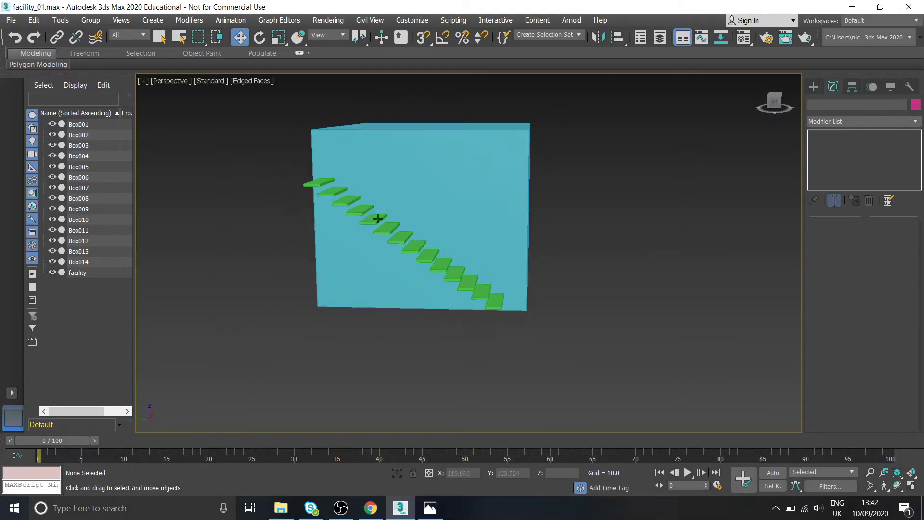
pyautogui.click(430, 507)
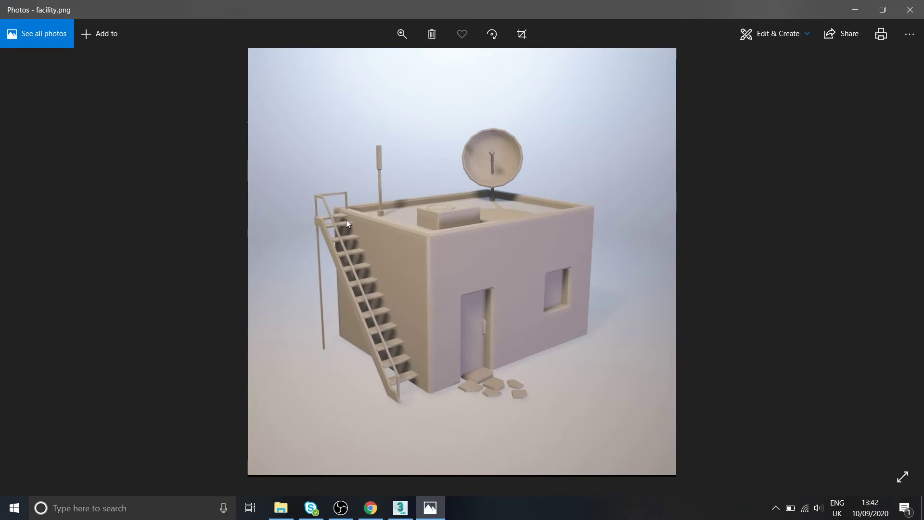
pyautogui.click(431, 507)
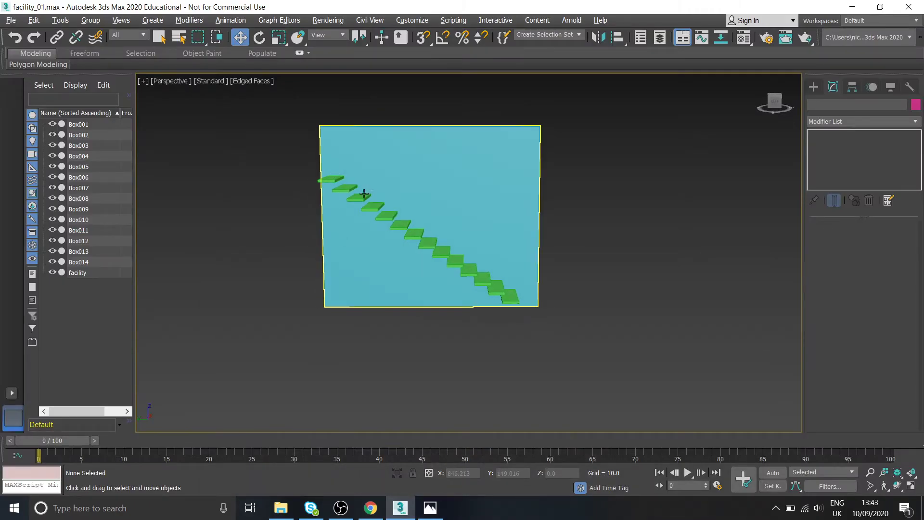
# Delete all the cloned treads, keeping only the first one near the building's front corner.
pyautogui.keyDown('alt'); pyautogui.moveTo(365, 194); pyautogui.dragTo(288, 167, button='middle'); pyautogui.keyUp('alt')
pyautogui.moveTo(323, 253); pyautogui.dragTo(322, 271)
pyautogui.press('Delete')
pyautogui.scroll(-3, 325, 273)
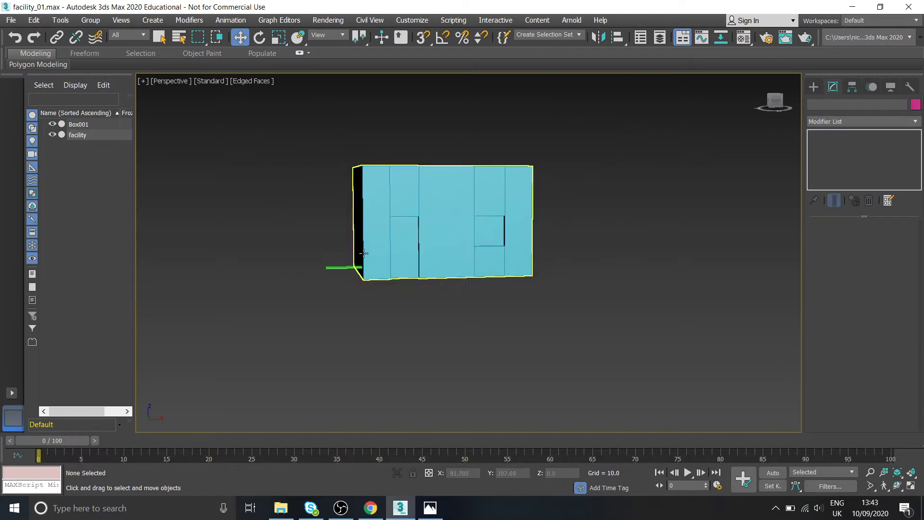
pyautogui.keyDown('alt'); pyautogui.moveTo(325, 273); pyautogui.dragTo(410, 268, button='middle'); pyautogui.keyUp('alt')
# Clone the tread in the Left view as 15 instances on a steeper diagonal, first copy at about Y -41.99, Z 18.3.
pyautogui.click(910, 489)
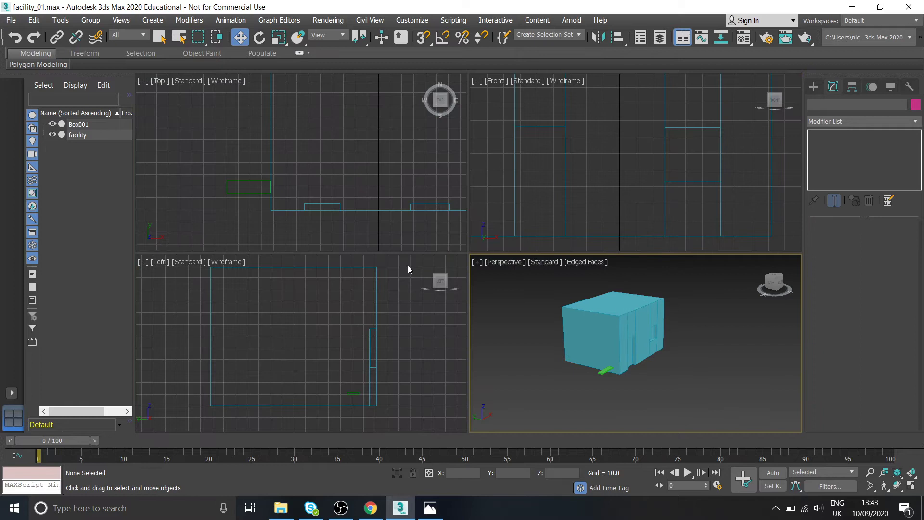
pyautogui.click(351, 394)
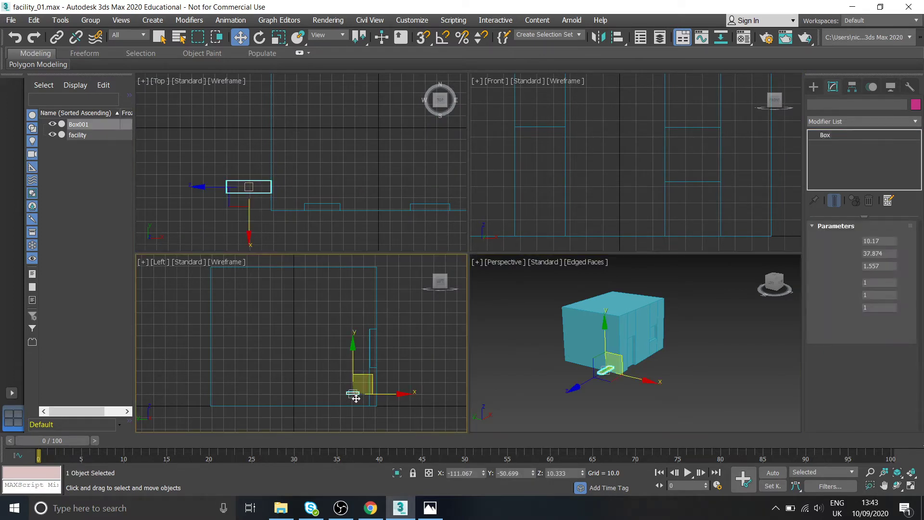
pyautogui.moveTo(367, 372); pyautogui.dragTo(363, 369)
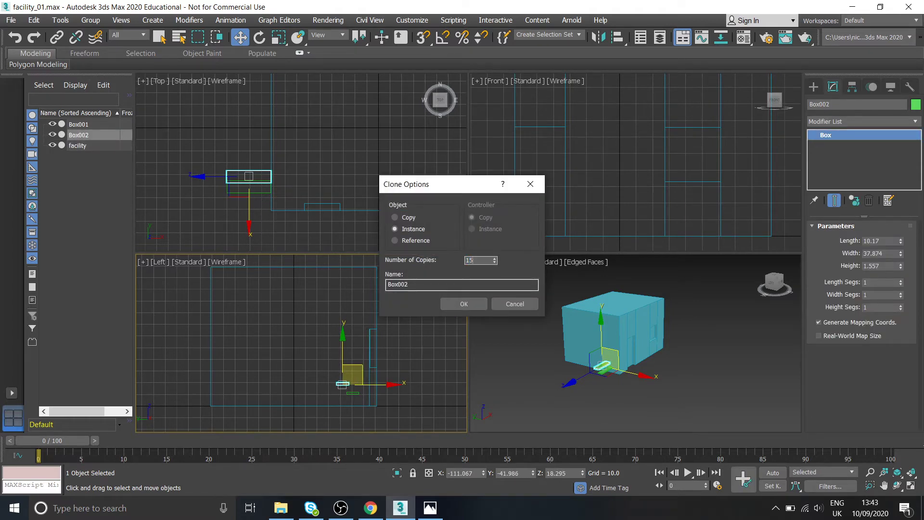
pyautogui.click(484, 300)
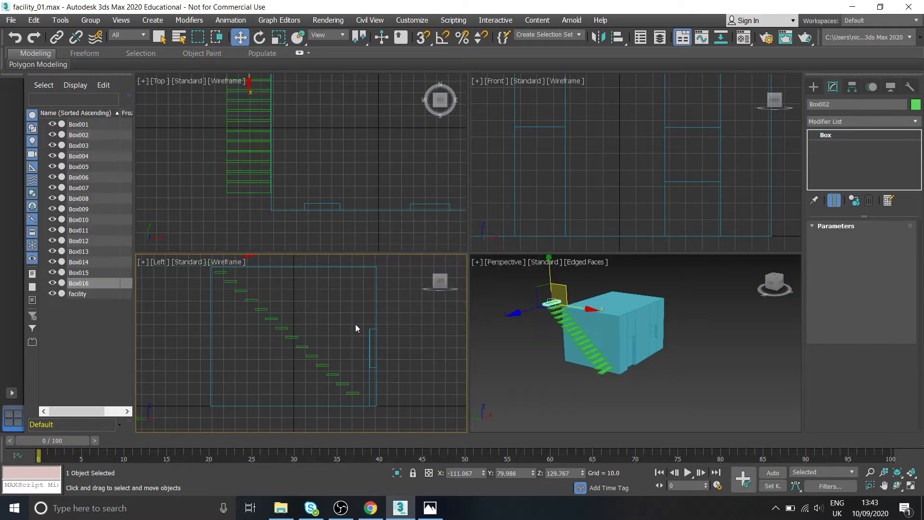
# Delete the two topmost treads that rise above the building's roof line in the steeper staircase.
pyautogui.moveTo(355, 325)
pyautogui.mouseDown(button='middle')
pyautogui.moveTo(331, 339)
pyautogui.moveTo(348, 368)
pyautogui.mouseUp(button='middle')
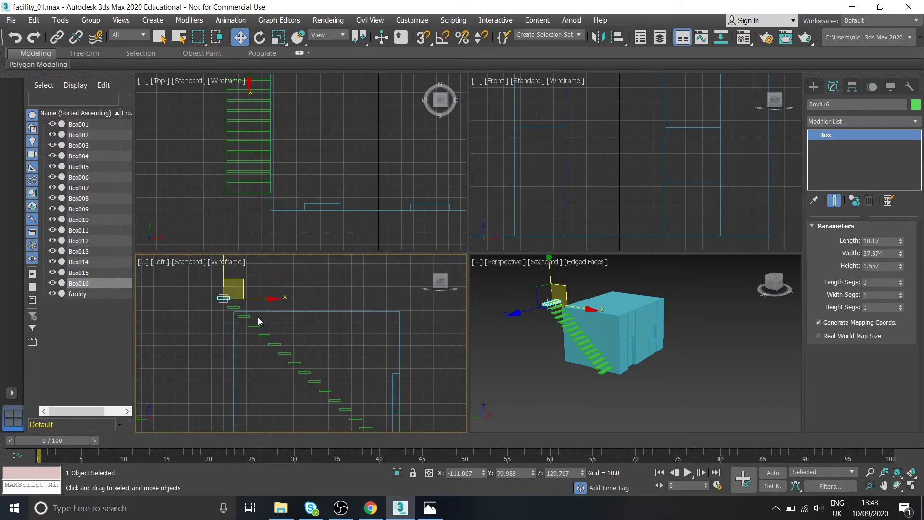
pyautogui.scroll(2, 218, 310)
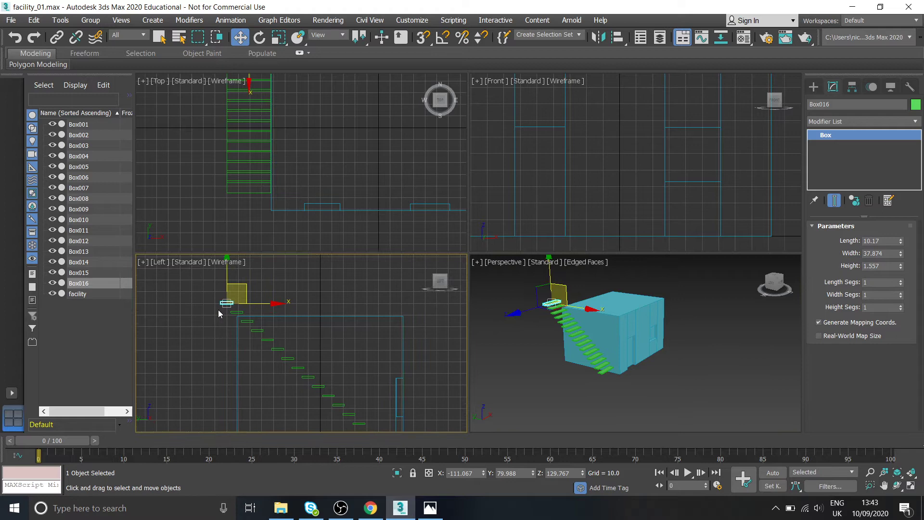
pyautogui.press('Delete')
pyautogui.click(245, 314)
pyautogui.press('Delete')
pyautogui.moveTo(336, 355); pyautogui.dragTo(265, 303, button='middle')
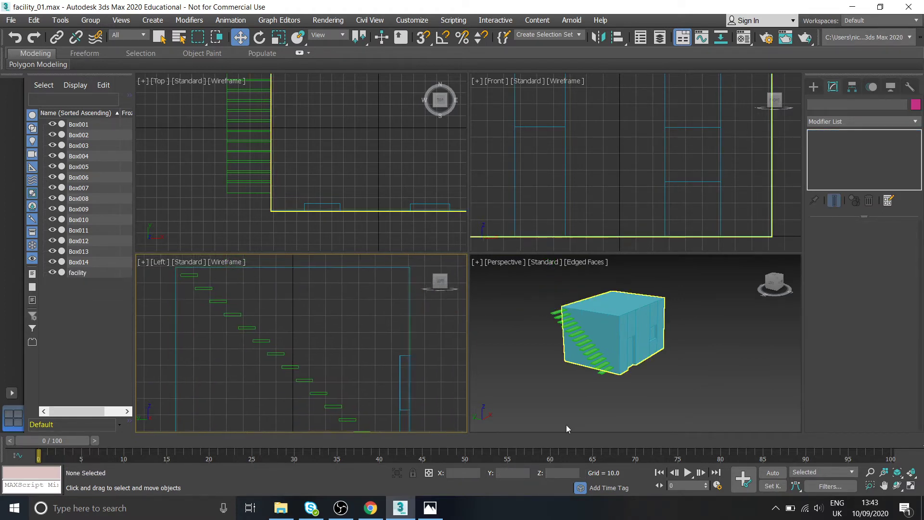
# Compare the steeper staircase in an enlarged Perspective view with the reference image.
pyautogui.click(707, 419)
pyautogui.click(911, 486)
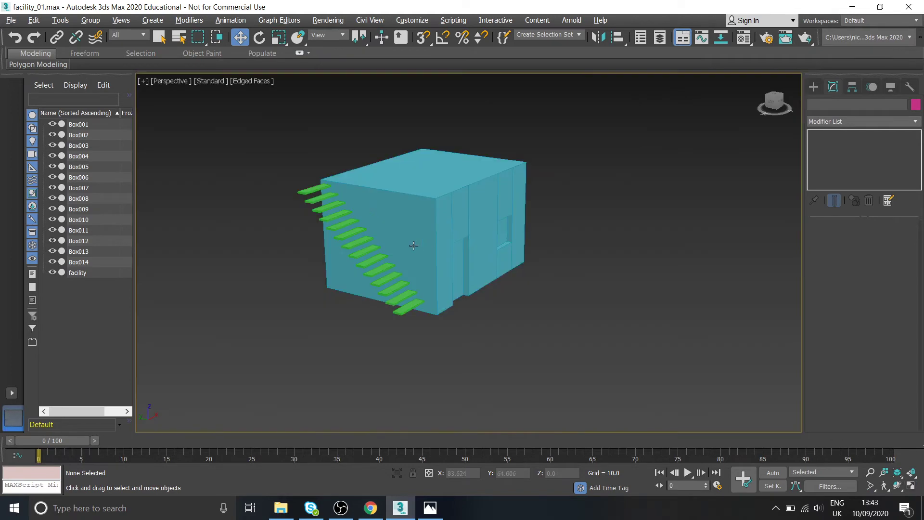
pyautogui.moveTo(412, 244)
pyautogui.keyDown('alt'); pyautogui.mouseDown(button='middle')
pyautogui.moveTo(389, 241)
pyautogui.moveTo(402, 246)
pyautogui.mouseUp(button='middle'); pyautogui.keyUp('alt')
pyautogui.click(431, 512)
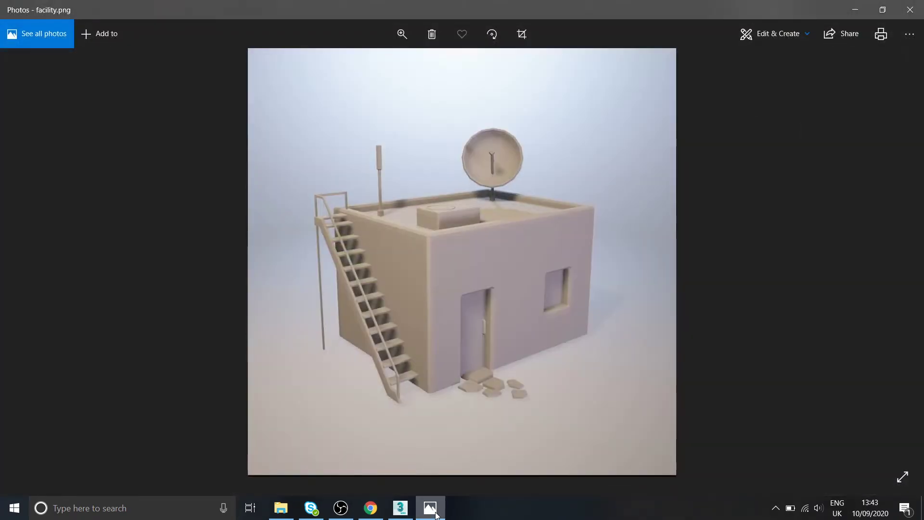
pyautogui.click(433, 513)
# Move all 14 treads slightly down and along the side wall toward the building's front, and check them against the reference image.
pyautogui.moveTo(368, 271)
pyautogui.keyDown('alt'); pyautogui.mouseDown(button='middle')
pyautogui.moveTo(443, 274)
pyautogui.moveTo(381, 267)
pyautogui.mouseUp(button='middle'); pyautogui.keyUp('alt')
pyautogui.keyDown('alt'); pyautogui.moveTo(293, 180); pyautogui.dragTo(308, 201, button='middle'); pyautogui.keyUp('alt')
pyautogui.moveTo(178, 120); pyautogui.dragTo(223, 302)
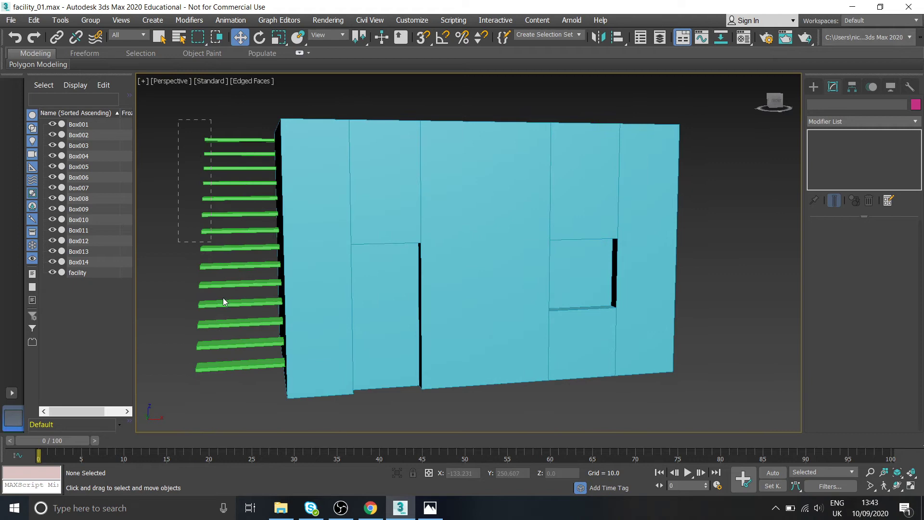
pyautogui.moveTo(244, 382); pyautogui.dragTo(244, 382)
pyautogui.keyDown('alt'); pyautogui.moveTo(244, 381); pyautogui.dragTo(365, 371, button='middle'); pyautogui.keyUp('alt')
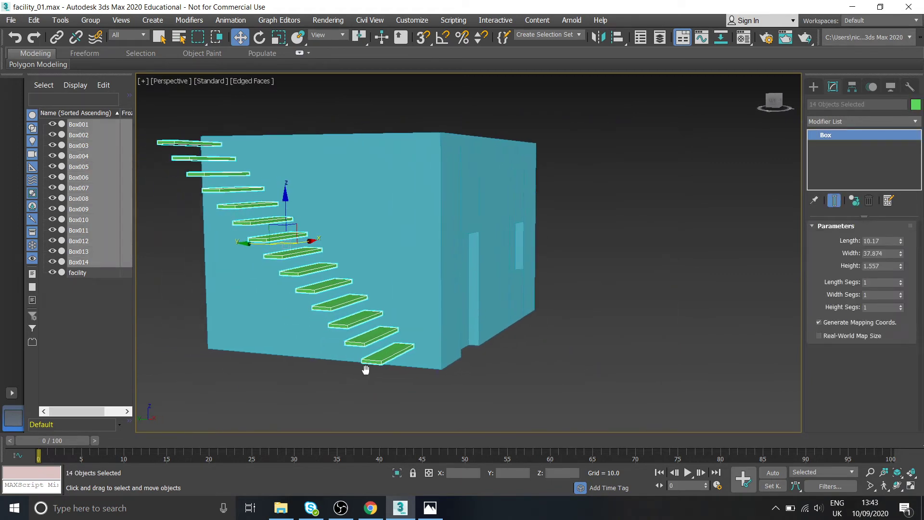
pyautogui.moveTo(286, 205); pyautogui.dragTo(285, 215)
pyautogui.moveTo(262, 250); pyautogui.dragTo(266, 250)
pyautogui.click(553, 316)
pyautogui.keyDown('alt'); pyautogui.moveTo(554, 315); pyautogui.dragTo(452, 268, button='middle'); pyautogui.keyUp('alt')
pyautogui.click(434, 512)
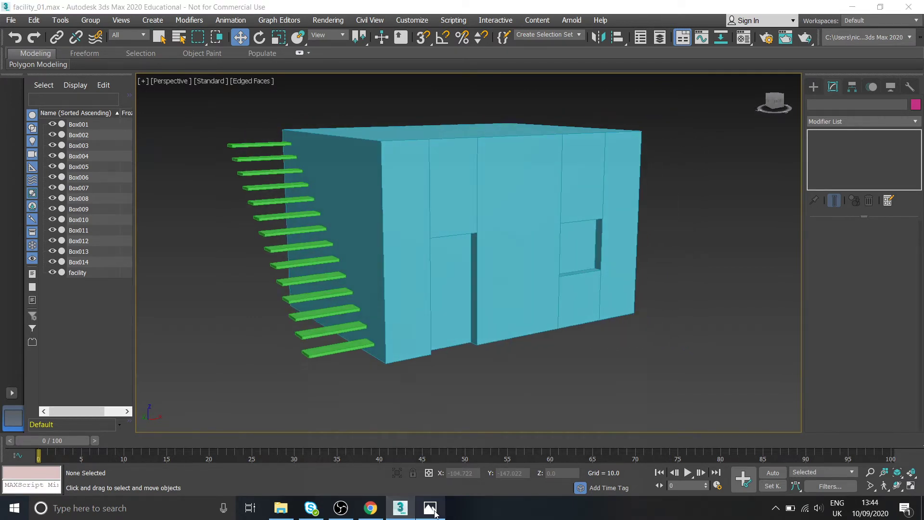
# Compare the treads' thickness and position against the staircase in the reference image from several angles.
pyautogui.click(430, 508)
pyautogui.keyDown('alt'); pyautogui.moveTo(348, 369); pyautogui.dragTo(341, 326, button='middle'); pyautogui.keyUp('alt')
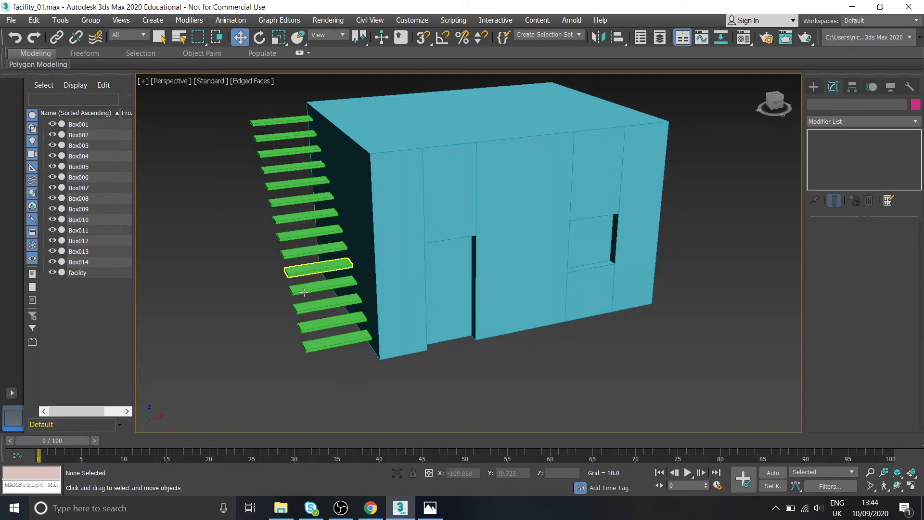
pyautogui.click(327, 323)
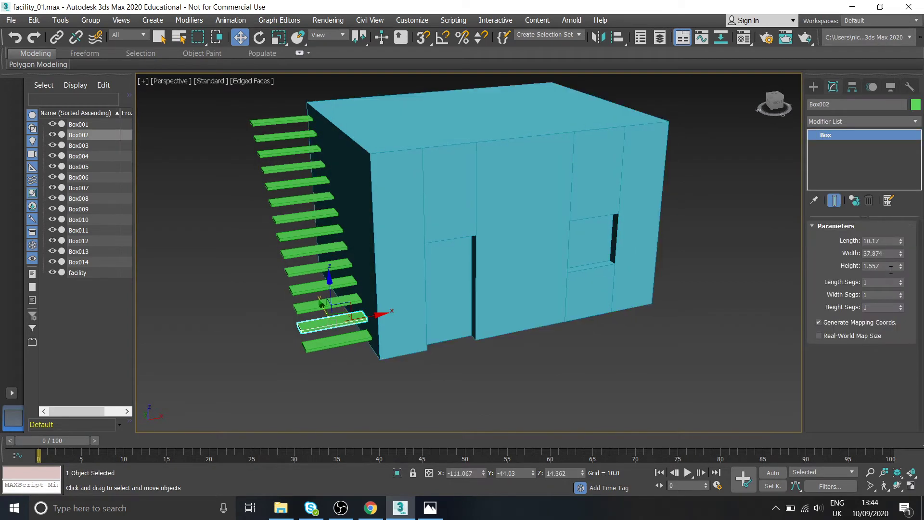
pyautogui.moveTo(901, 254); pyautogui.dragTo(888, 276)
pyautogui.keyDown('alt'); pyautogui.moveTo(449, 304); pyautogui.dragTo(476, 304, button='middle'); pyautogui.keyUp('alt')
pyautogui.click(429, 508)
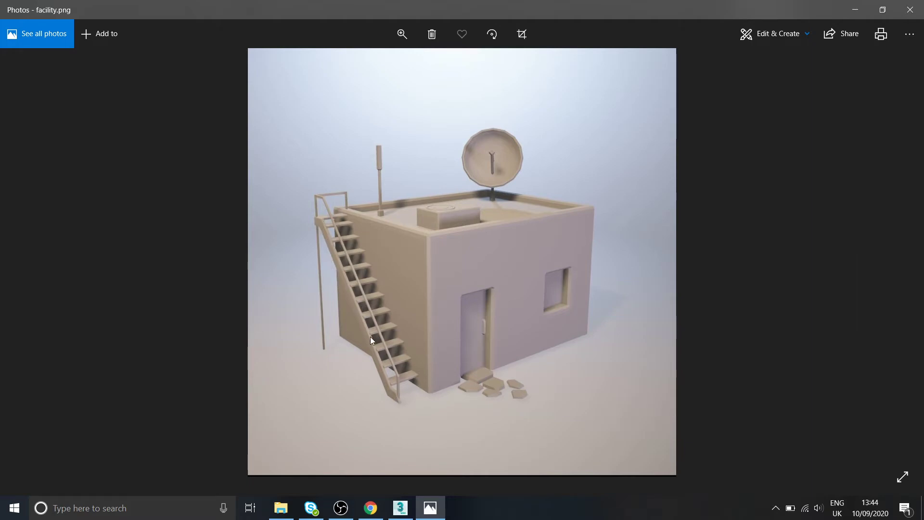
pyautogui.hotkey('alt', 'Tab')
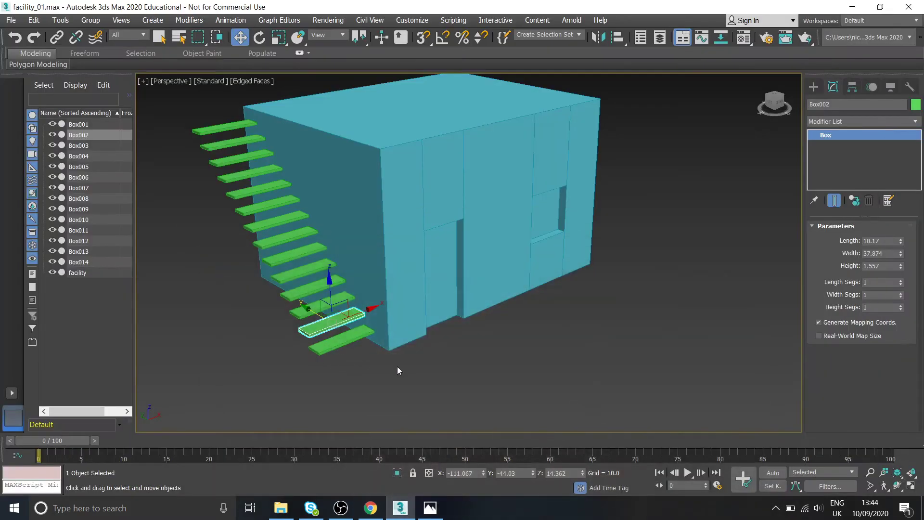
pyautogui.keyDown('alt'); pyautogui.moveTo(439, 318); pyautogui.dragTo(462, 318, button='middle'); pyautogui.keyUp('alt')
pyautogui.click(430, 508)
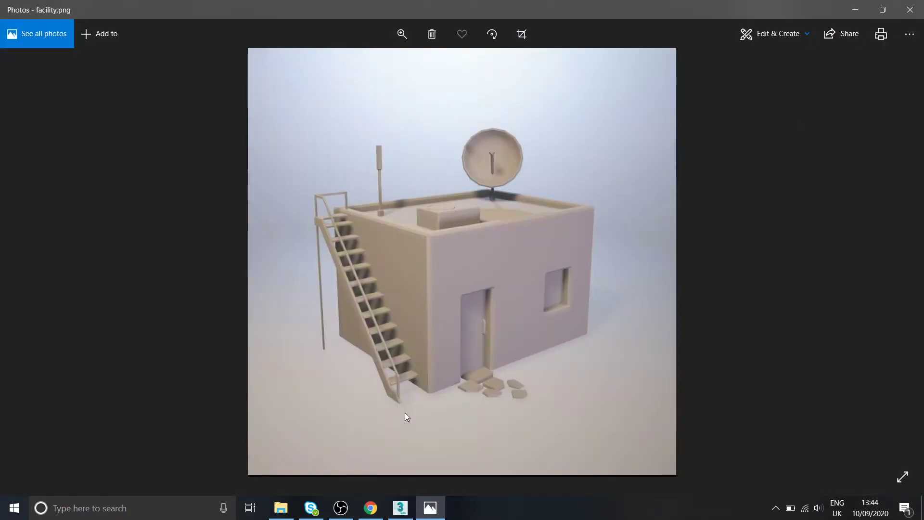
pyautogui.click(430, 508)
# Create a box about 24.1 long, 3 wide and 13.3 high beside the outer end of the bottom tread.
pyautogui.click(813, 88)
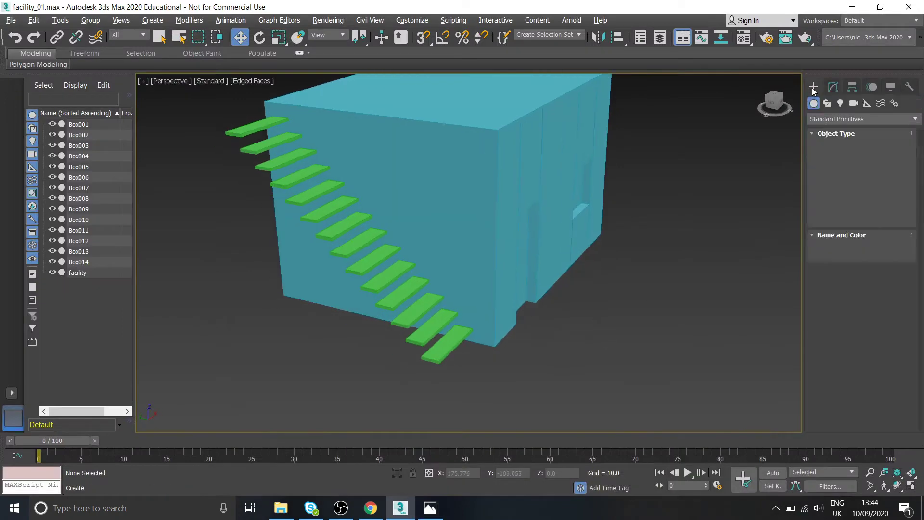
pyautogui.click(834, 155)
pyautogui.keyDown('alt'); pyautogui.moveTo(590, 264); pyautogui.dragTo(630, 253, button='middle'); pyautogui.keyUp('alt')
pyautogui.click(430, 508)
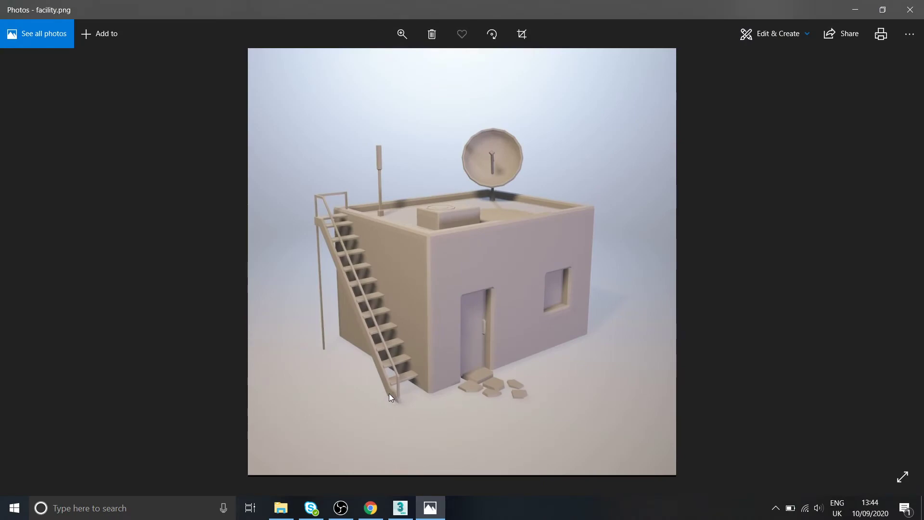
pyautogui.click(430, 507)
pyautogui.scroll(4, 500, 335)
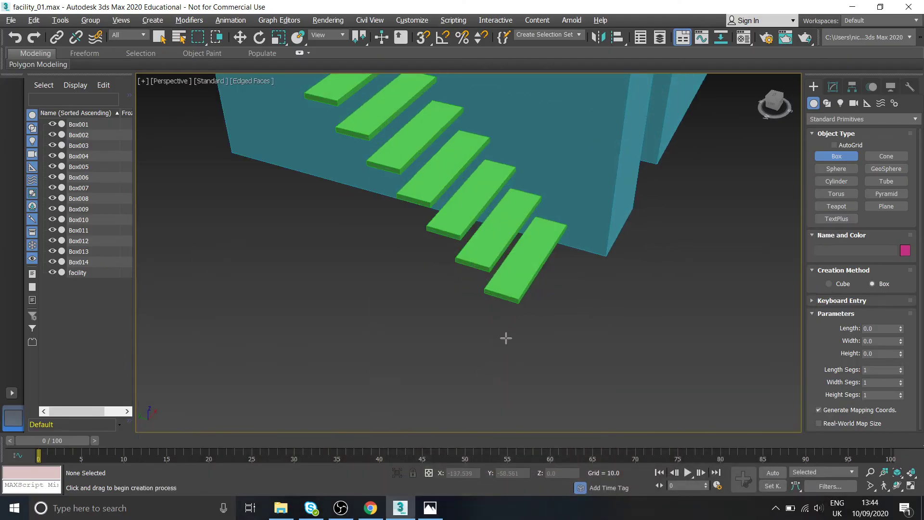
pyautogui.moveTo(480, 317); pyautogui.dragTo(559, 349)
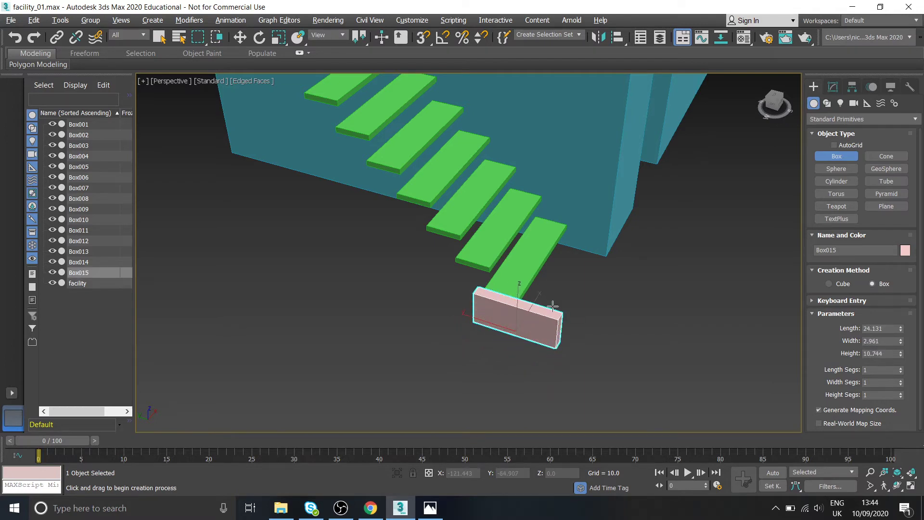
pyautogui.click(554, 300)
# Move the new box along X to about -131.8 so it meets the bottom tread's outer end.
pyautogui.keyDown('alt'); pyautogui.moveTo(579, 340); pyautogui.dragTo(516, 334, button='middle'); pyautogui.keyUp('alt')
pyautogui.press('w')
pyautogui.scroll(6, 565, 358)
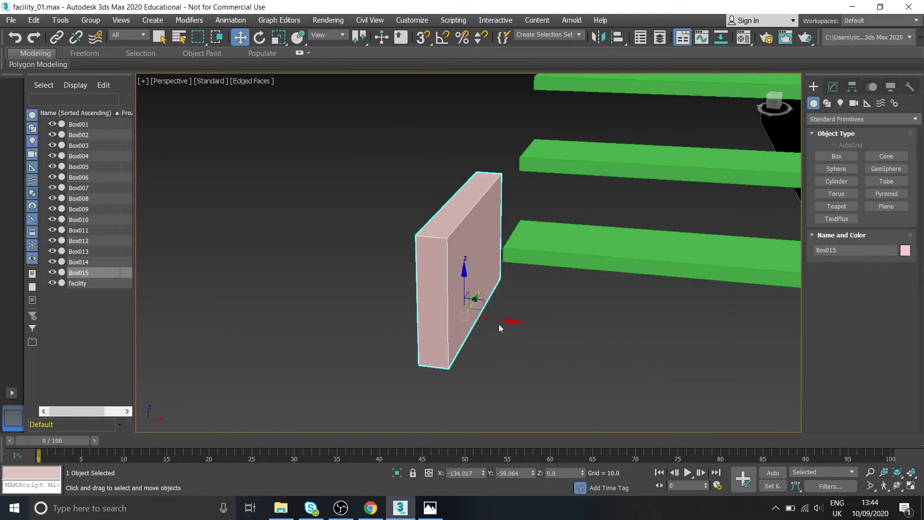
pyautogui.moveTo(500, 327); pyautogui.dragTo(525, 327)
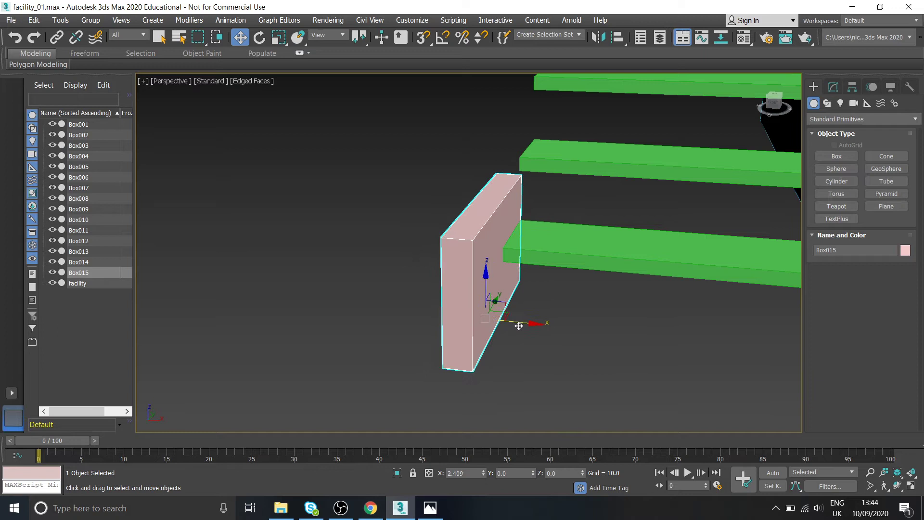
pyautogui.moveTo(519, 326); pyautogui.dragTo(518, 326)
pyautogui.moveTo(518, 326)
pyautogui.keyDown('alt'); pyautogui.mouseDown(button='middle')
pyautogui.moveTo(527, 333)
pyautogui.moveTo(510, 339)
pyautogui.mouseUp(button='middle'); pyautogui.keyUp('alt')
# Reduce the box's width to about 2.34 and nudge it along X to about -131.28, against the bottom tread.
pyautogui.click(834, 88)
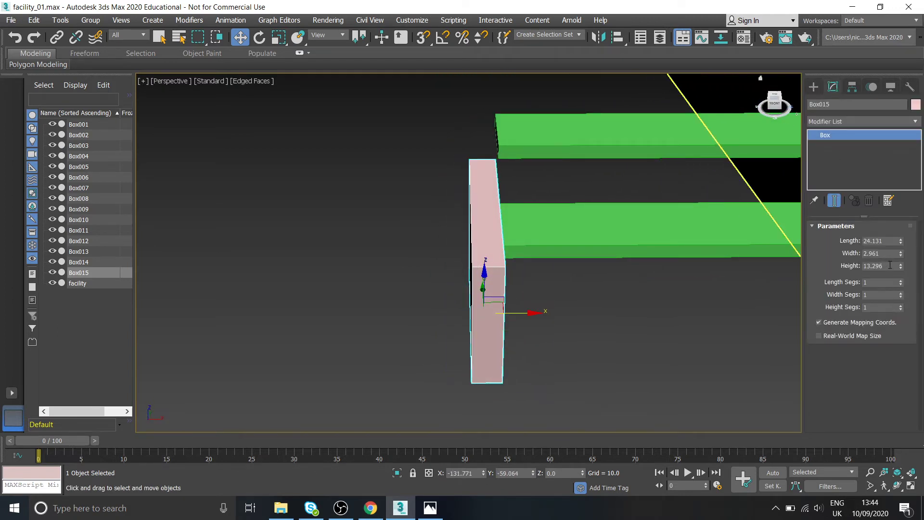
pyautogui.moveTo(902, 269); pyautogui.dragTo(898, 261)
pyautogui.keyDown('alt'); pyautogui.moveTo(730, 267); pyautogui.dragTo(568, 288, button='middle'); pyautogui.keyUp('alt')
pyautogui.moveTo(525, 318); pyautogui.dragTo(529, 318)
pyautogui.keyDown('alt'); pyautogui.moveTo(529, 318); pyautogui.dragTo(612, 282, button='middle'); pyautogui.keyUp('alt')
# Check the stringer in the reference image and slide the box along Y to about -59.6 beside the bottom tread.
pyautogui.click(430, 508)
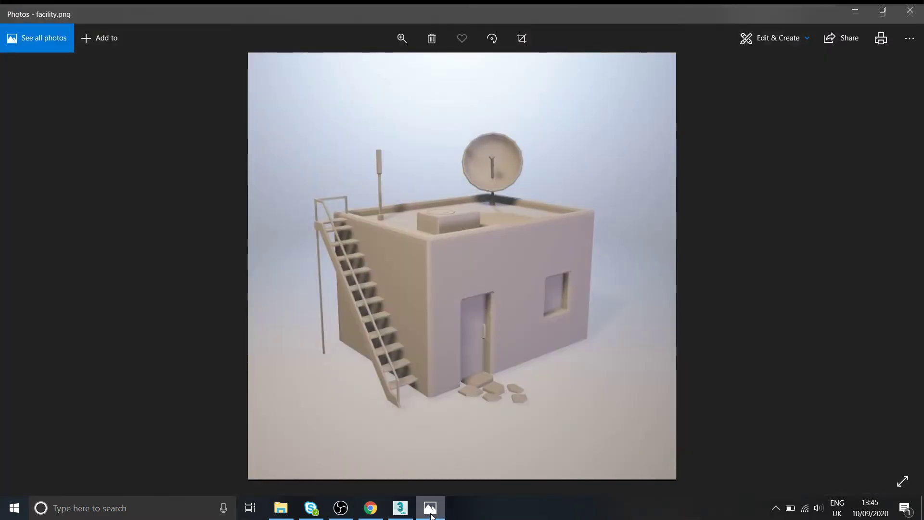
pyautogui.click(431, 514)
pyautogui.keyDown('alt'); pyautogui.moveTo(473, 284); pyautogui.dragTo(475, 302, button='middle'); pyautogui.keyUp('alt')
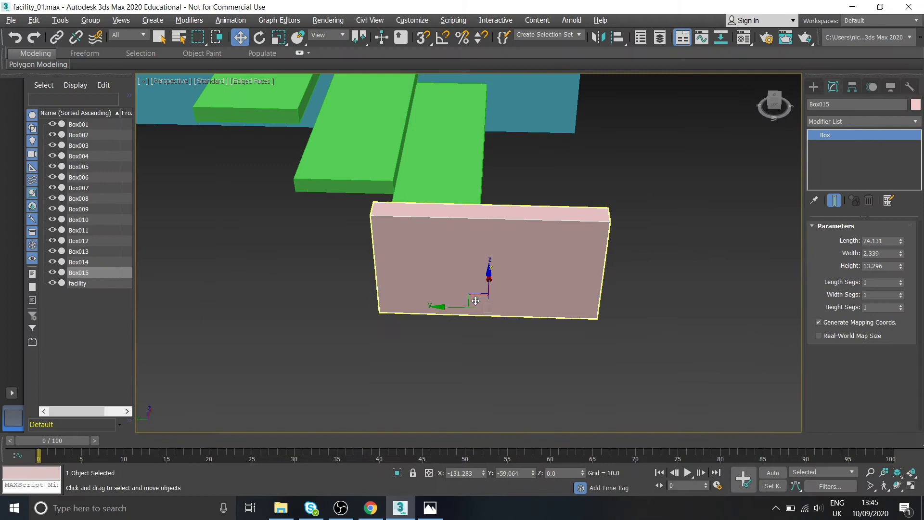
pyautogui.moveTo(460, 309); pyautogui.dragTo(475, 309)
pyautogui.keyDown('alt'); pyautogui.moveTo(474, 310); pyautogui.dragTo(532, 283, button='middle'); pyautogui.keyUp('alt')
pyautogui.scroll(-6, 481, 243)
pyautogui.scroll(7, 502, 273)
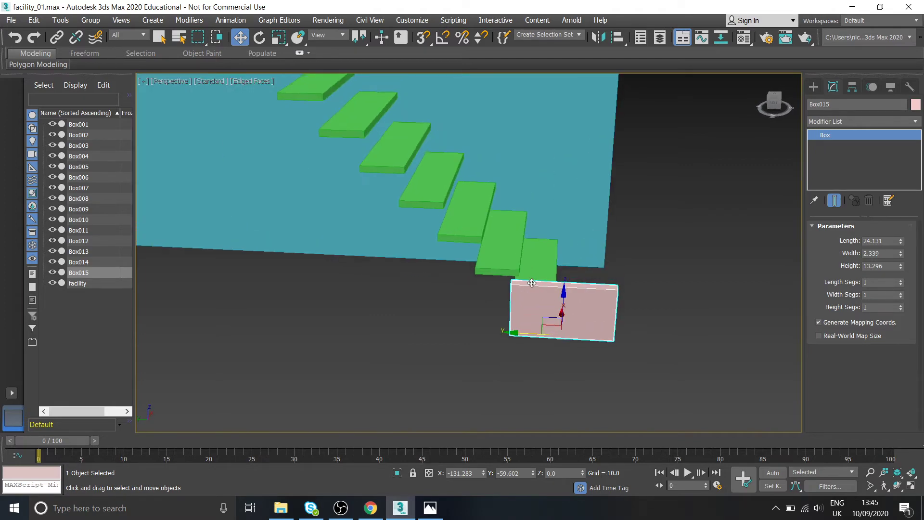
# Compare the box with the reference stringer and convert it to an Editable Poly.
pyautogui.keyDown('alt'); pyautogui.moveTo(515, 318); pyautogui.dragTo(559, 313, button='middle'); pyautogui.keyUp('alt')
pyautogui.scroll(-3, 506, 318)
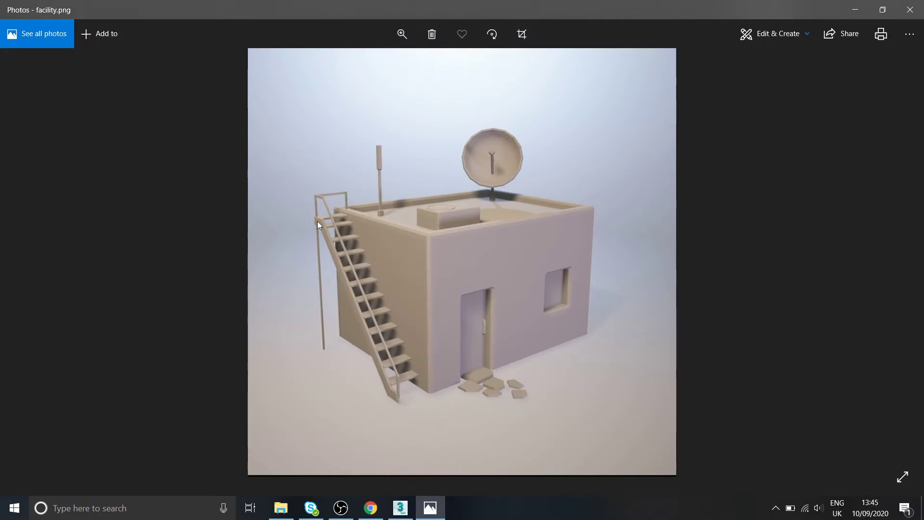
pyautogui.click(427, 505)
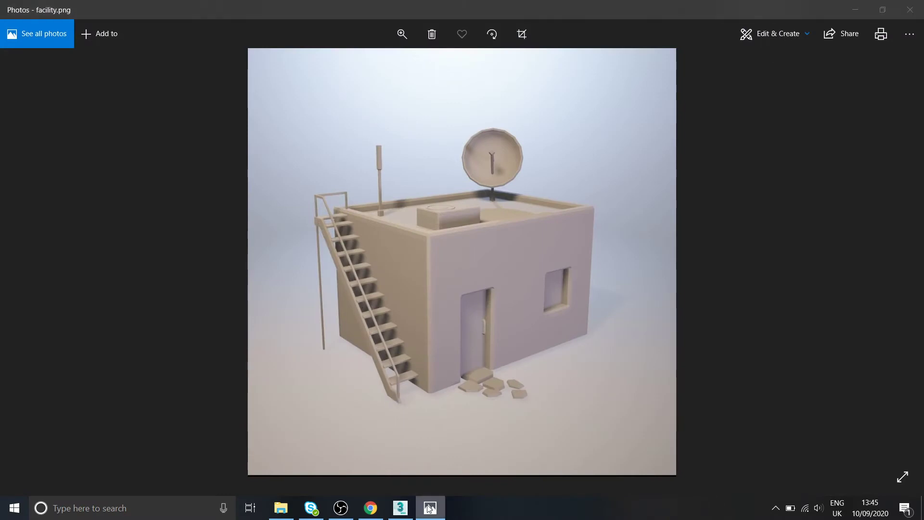
pyautogui.keyDown('alt'); pyautogui.moveTo(527, 359); pyautogui.dragTo(547, 308, button='middle'); pyautogui.keyUp('alt')
pyautogui.scroll(3, 545, 301)
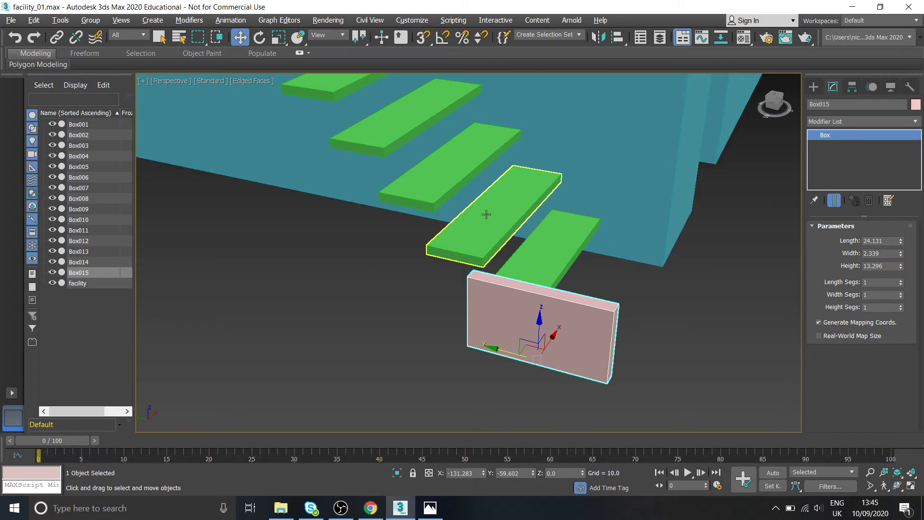
pyautogui.rightClick(510, 311)
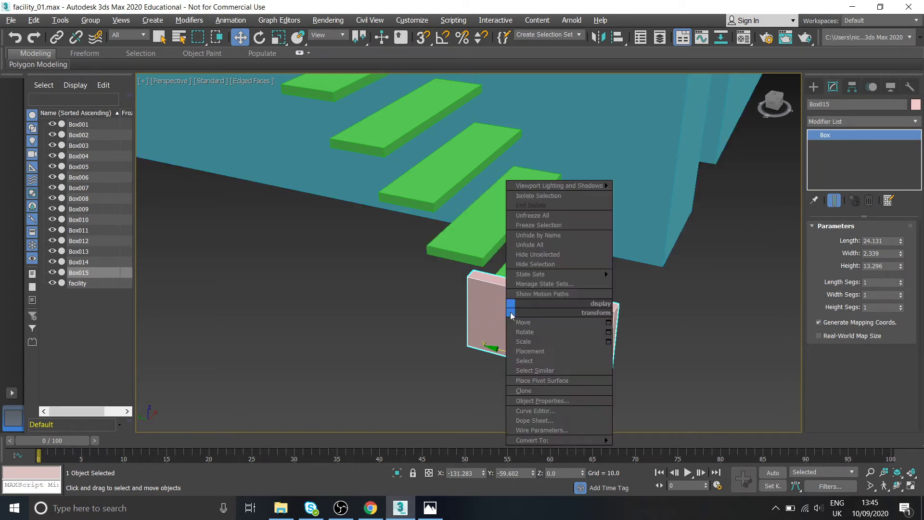
pyautogui.moveTo(533, 440)
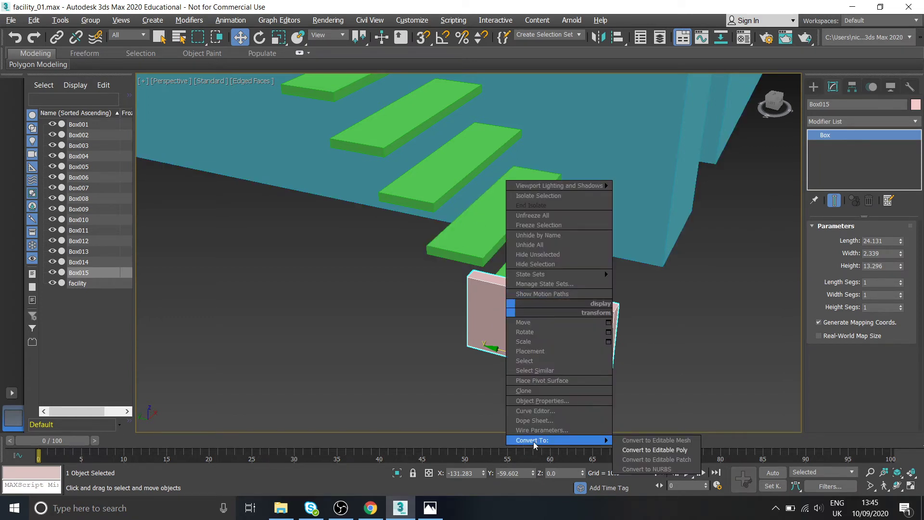
pyautogui.click(659, 451)
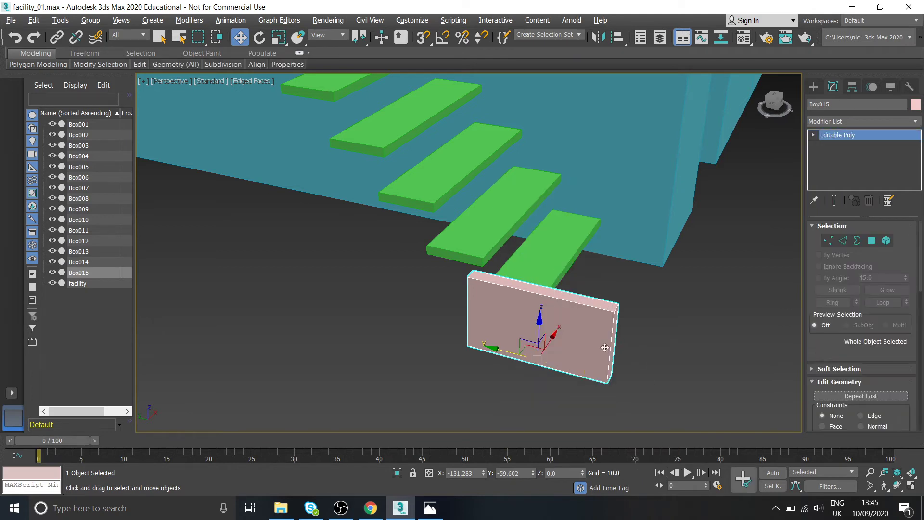
# Switch the box to polygon editing and select its narrow end face that points toward the building's rear.
pyautogui.click(813, 137)
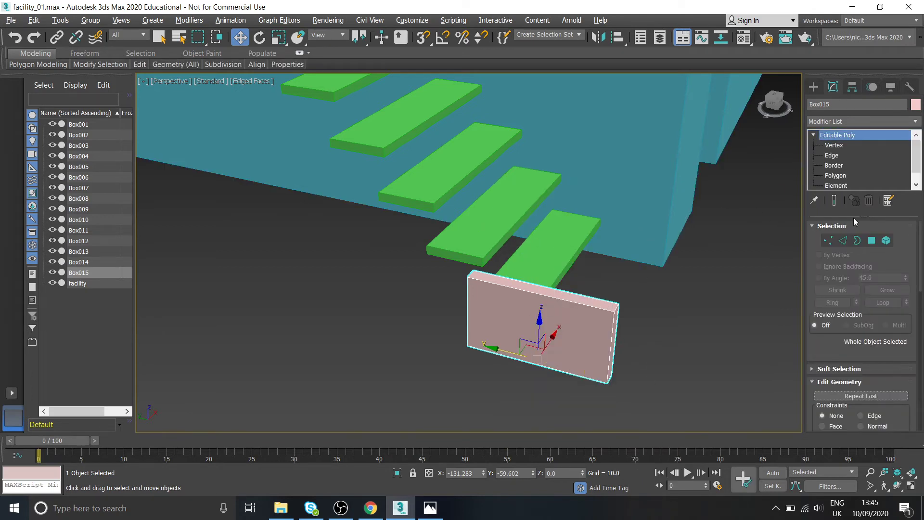
pyautogui.click(831, 156)
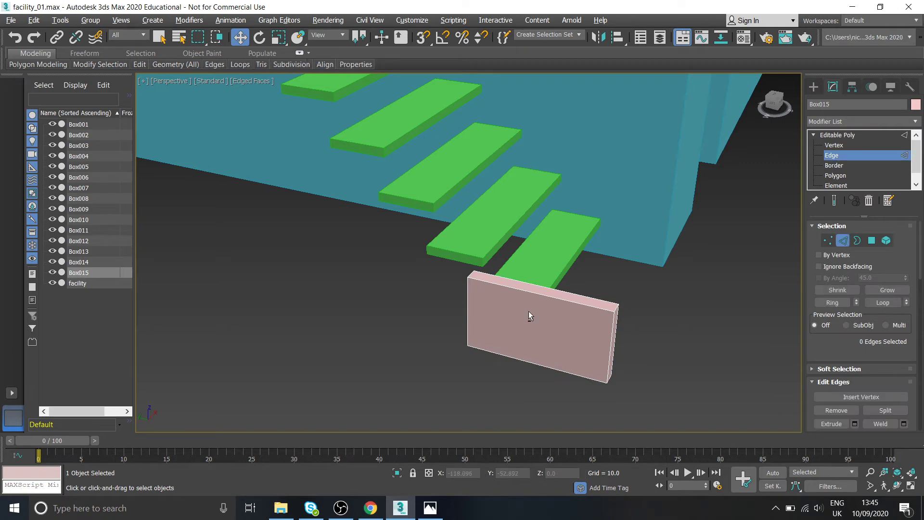
pyautogui.keyDown('alt'); pyautogui.moveTo(528, 311); pyautogui.dragTo(548, 290, button='middle'); pyautogui.keyUp('alt')
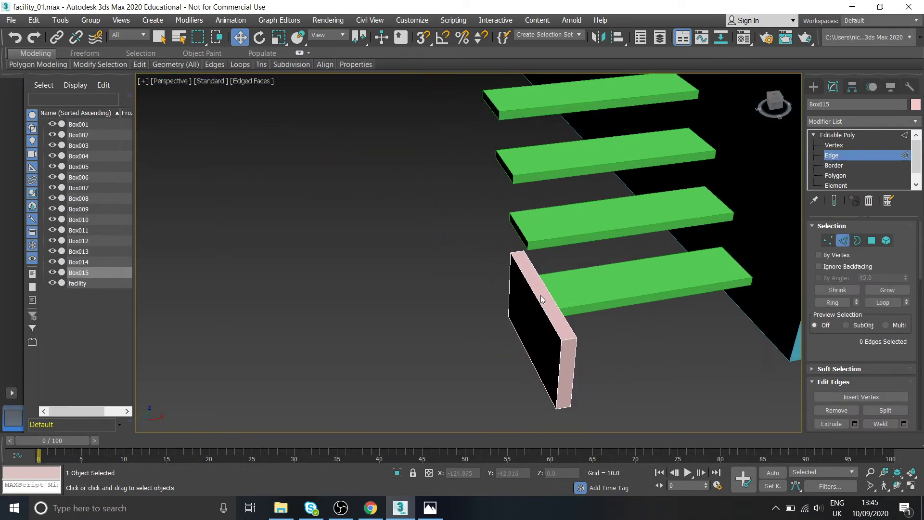
pyautogui.moveTo(540, 299)
pyautogui.keyDown('alt'); pyautogui.mouseDown(button='middle')
pyautogui.moveTo(565, 289)
pyautogui.moveTo(549, 293)
pyautogui.mouseUp(button='middle'); pyautogui.keyUp('alt')
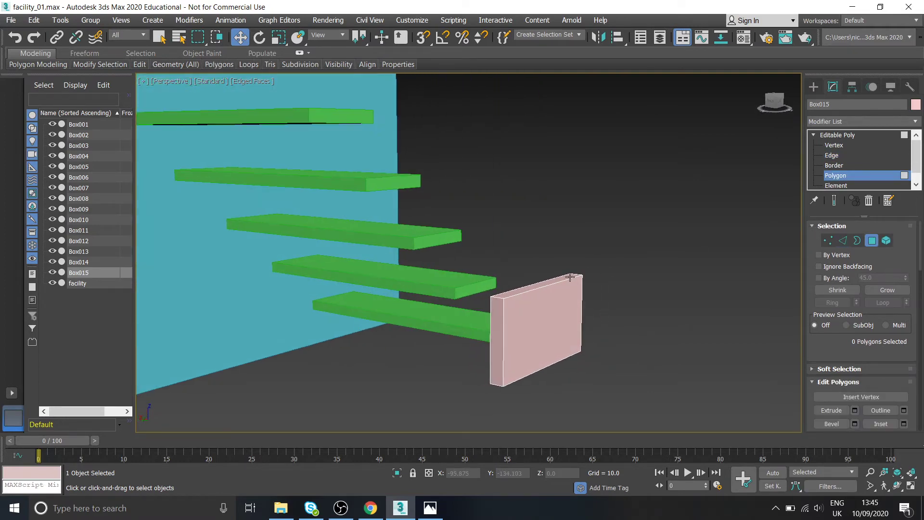
pyautogui.click(503, 323)
pyautogui.keyDown('alt'); pyautogui.moveTo(532, 336); pyautogui.dragTo(480, 336, button='middle'); pyautogui.keyUp('alt')
pyautogui.keyDown('alt'); pyautogui.moveTo(718, 366); pyautogui.dragTo(651, 334, button='middle'); pyautogui.keyUp('alt')
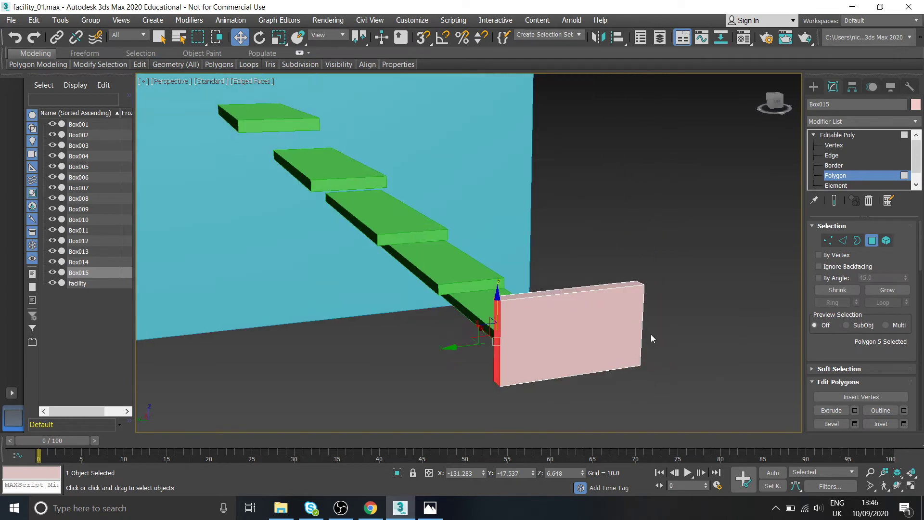
# Extrude the selected end face toward the building's rear, to about Y -5.3.
pyautogui.click(831, 411)
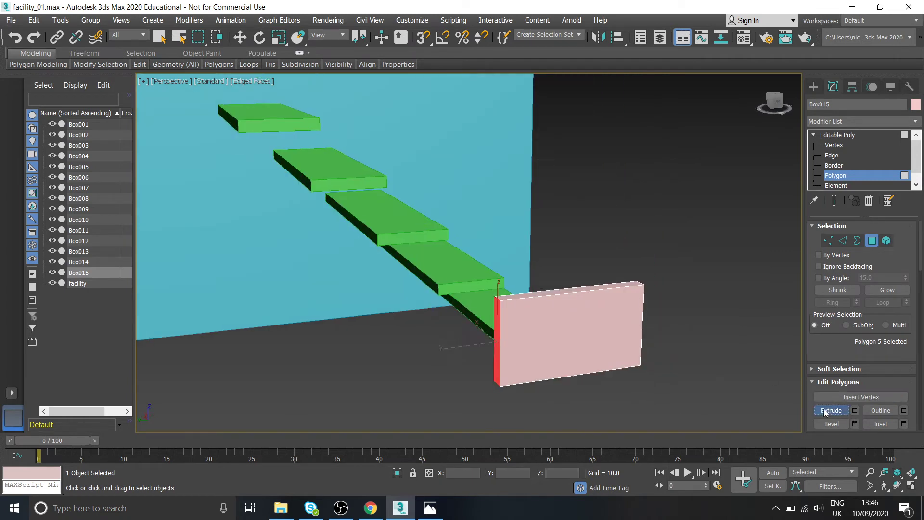
pyautogui.moveTo(501, 324); pyautogui.dragTo(513, 152)
pyautogui.keyDown('alt'); pyautogui.moveTo(545, 297); pyautogui.dragTo(560, 346, button='middle'); pyautogui.keyUp('alt')
pyautogui.scroll(-4, 500, 324)
pyautogui.press('w')
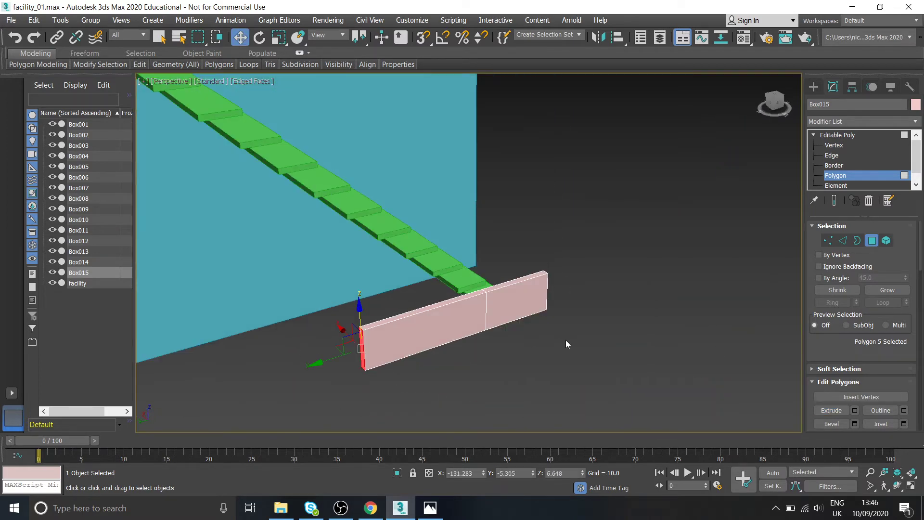
# Raise the extruded end face to about Z 62.5 so the stringer slopes up along the treads.
pyautogui.keyDown('alt'); pyautogui.moveTo(386, 301); pyautogui.dragTo(345, 293, button='middle'); pyautogui.keyUp('alt')
pyautogui.scroll(-5, 344, 294)
pyautogui.moveTo(405, 315); pyautogui.dragTo(401, 311, button='middle')
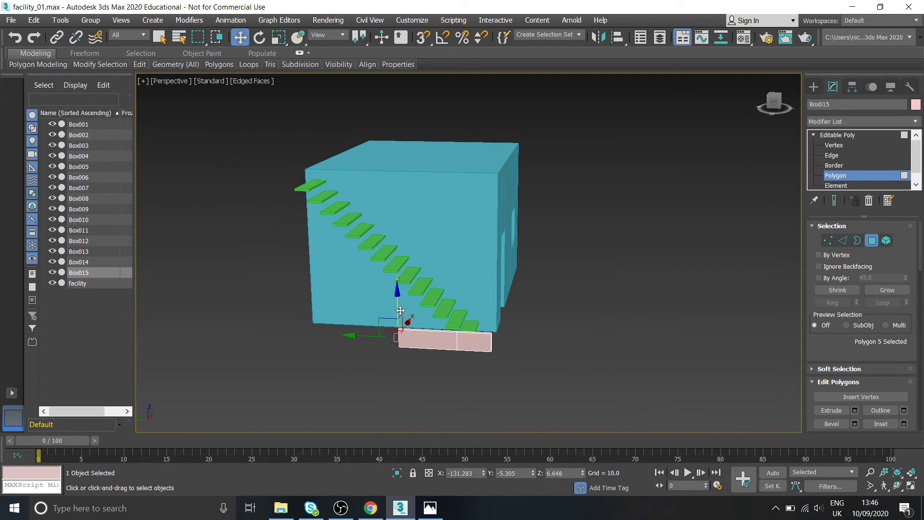
pyautogui.moveTo(397, 303); pyautogui.dragTo(409, 226)
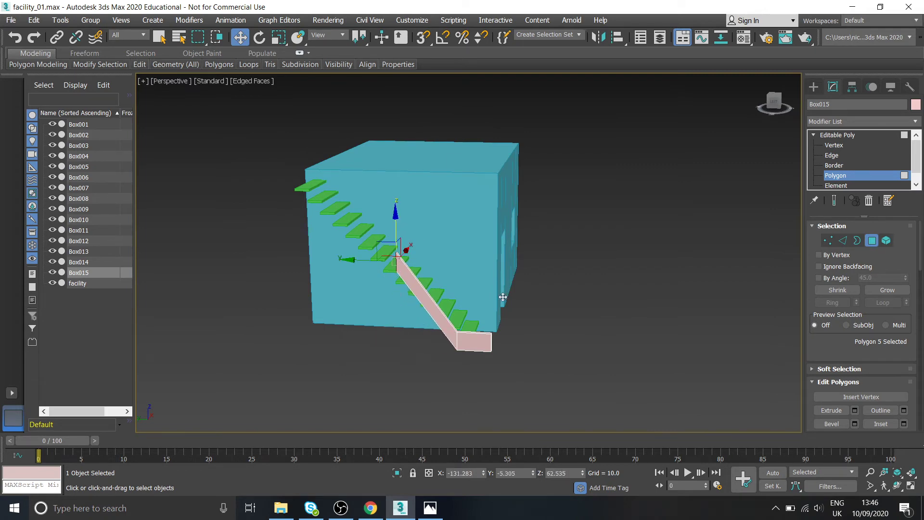
# In the Left view, move the stringer's end face to the top tread, about Y 65.6, Z 109.7, and check the reference image.
pyautogui.click(911, 484)
pyautogui.scroll(2, 284, 193)
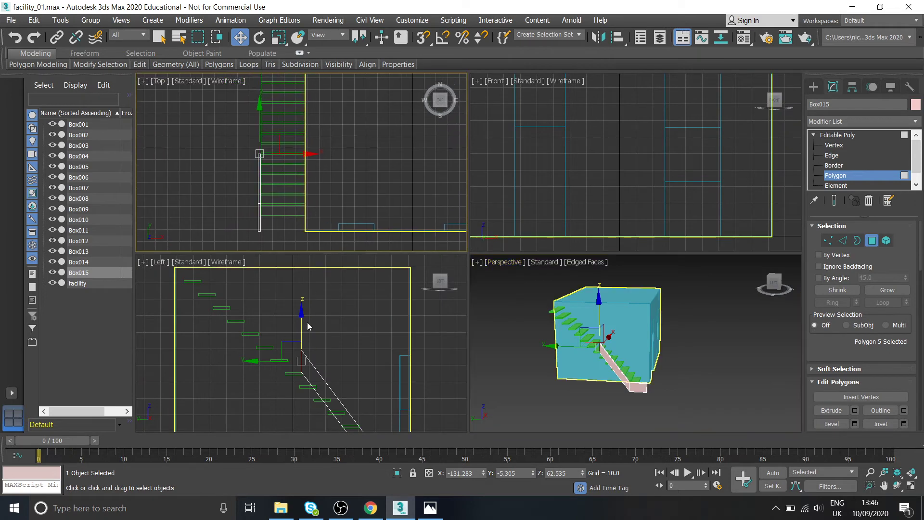
pyautogui.click(912, 486)
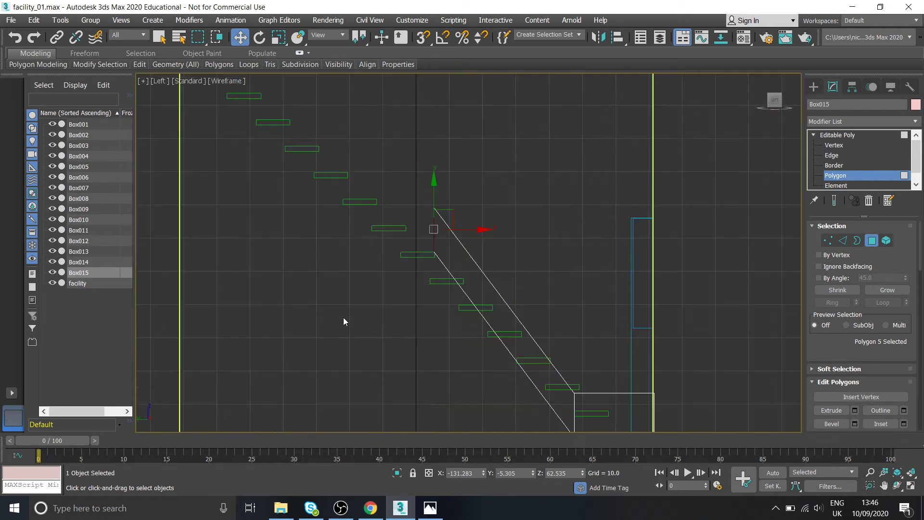
pyautogui.scroll(-3, 456, 330)
pyautogui.moveTo(508, 264); pyautogui.dragTo(339, 151)
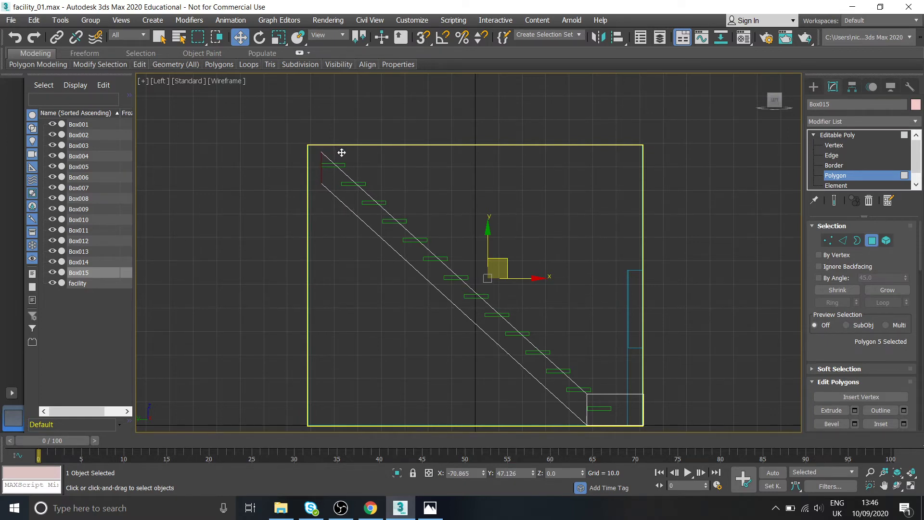
pyautogui.moveTo(342, 153); pyautogui.dragTo(341, 153)
pyautogui.click(434, 514)
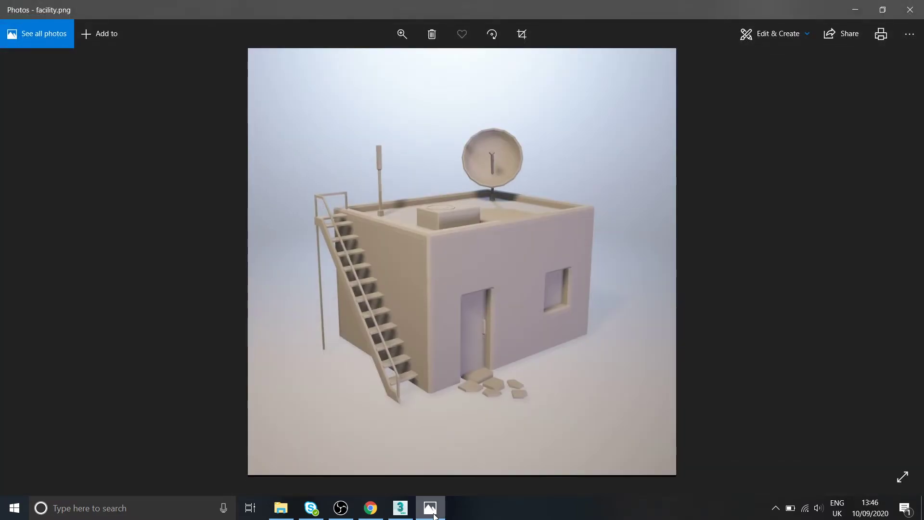
pyautogui.click(433, 514)
pyautogui.scroll(5, 328, 156)
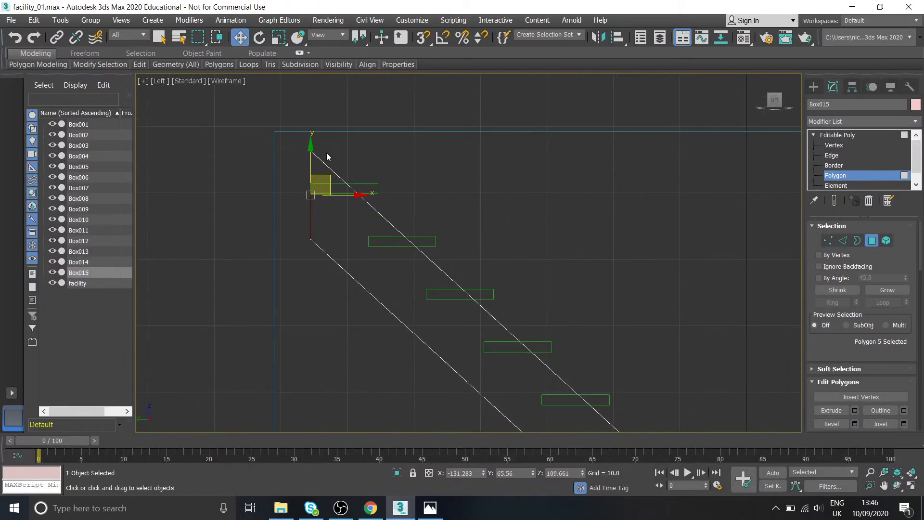
# Move the stringer's end face to about Y 62.2, Z 105.4 and check its shape against the reference image.
pyautogui.moveTo(329, 175); pyautogui.dragTo(351, 205)
pyautogui.scroll(-2, 395, 236)
pyautogui.moveTo(463, 298); pyautogui.dragTo(389, 274, button='middle')
pyautogui.click(912, 486)
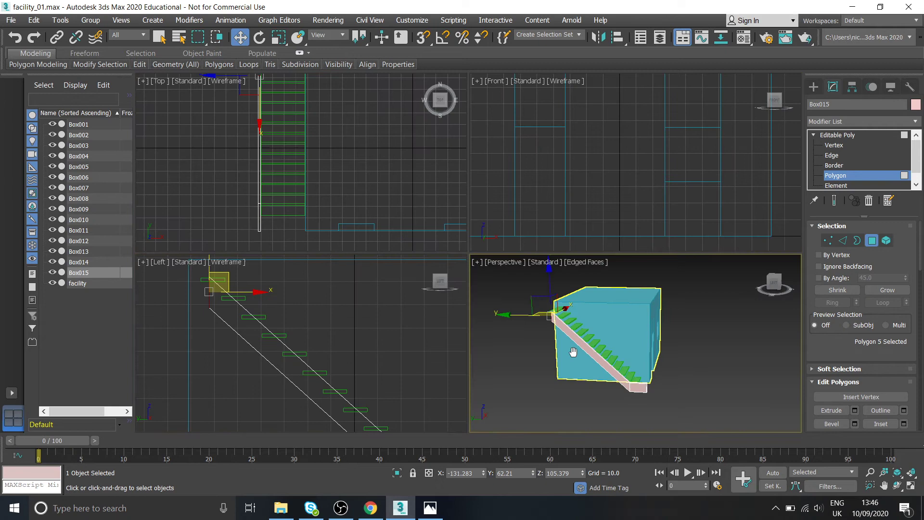
pyautogui.click(913, 487)
pyautogui.keyDown('alt'); pyautogui.moveTo(521, 268); pyautogui.dragTo(563, 272, button='middle'); pyautogui.keyUp('alt')
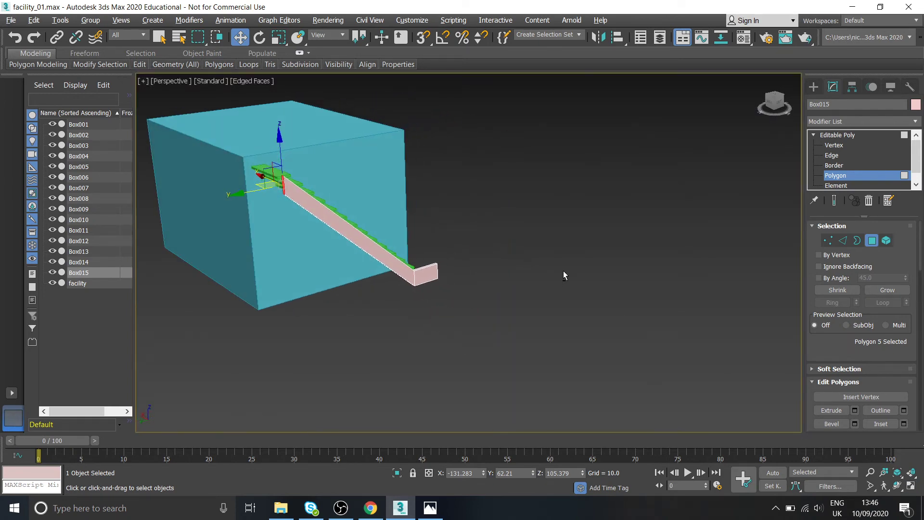
pyautogui.scroll(-1, 398, 246)
pyautogui.moveTo(398, 245); pyautogui.dragTo(485, 274, button='middle')
pyautogui.click(430, 511)
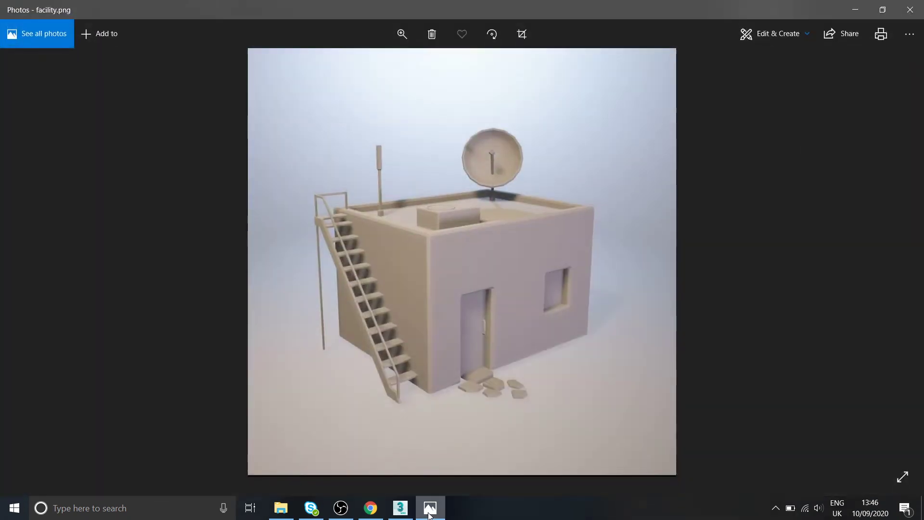
pyautogui.click(430, 512)
# Extrude the stringer's upper end face horizontally toward the building's rear to about Y 79.8 and compare with the reference image.
pyautogui.scroll(4, 441, 227)
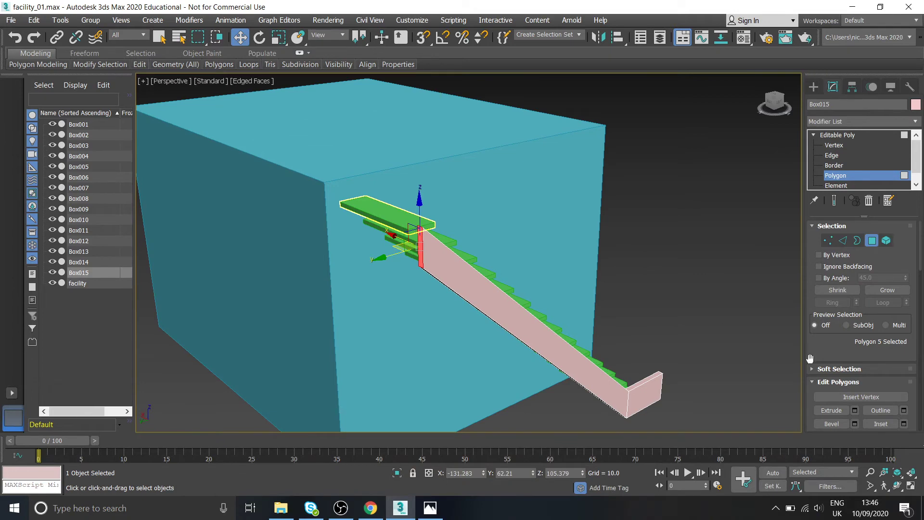
pyautogui.click(841, 412)
pyautogui.moveTo(421, 246); pyautogui.dragTo(440, 171)
pyautogui.press('w')
pyautogui.keyDown('alt'); pyautogui.moveTo(467, 265); pyautogui.dragTo(538, 198, button='middle'); pyautogui.keyUp('alt')
pyautogui.click(438, 512)
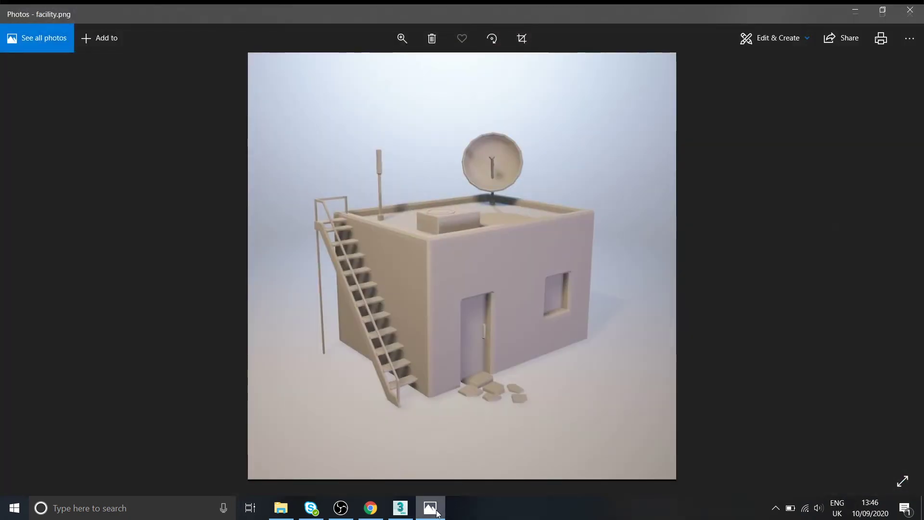
pyautogui.click(435, 512)
# In the Left view, use vertex editing to move the upper vertices of the stringer's lower bend to about Y -50.
pyautogui.click(911, 485)
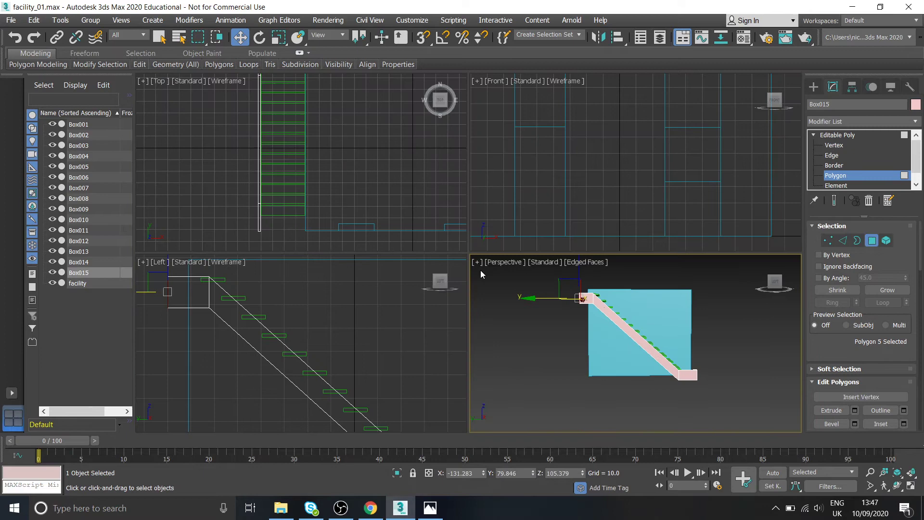
pyautogui.scroll(-3, 344, 316)
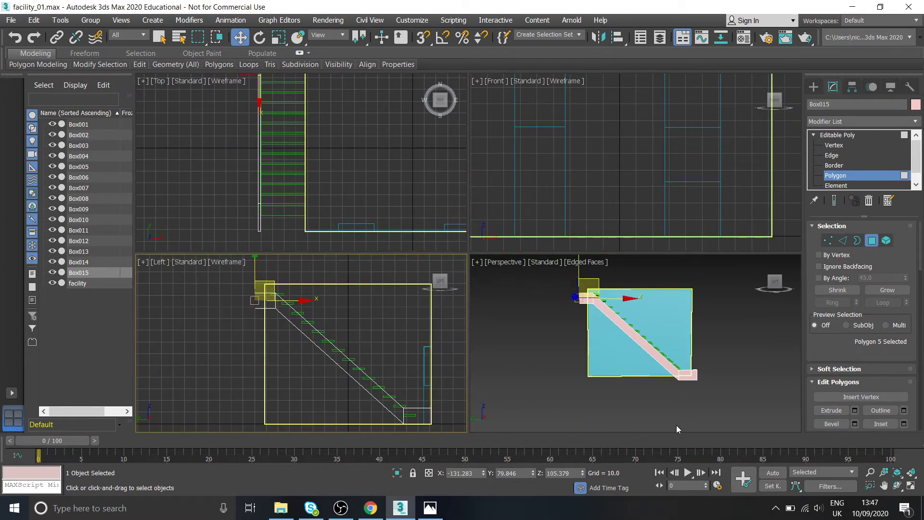
pyautogui.click(911, 486)
pyautogui.click(372, 171)
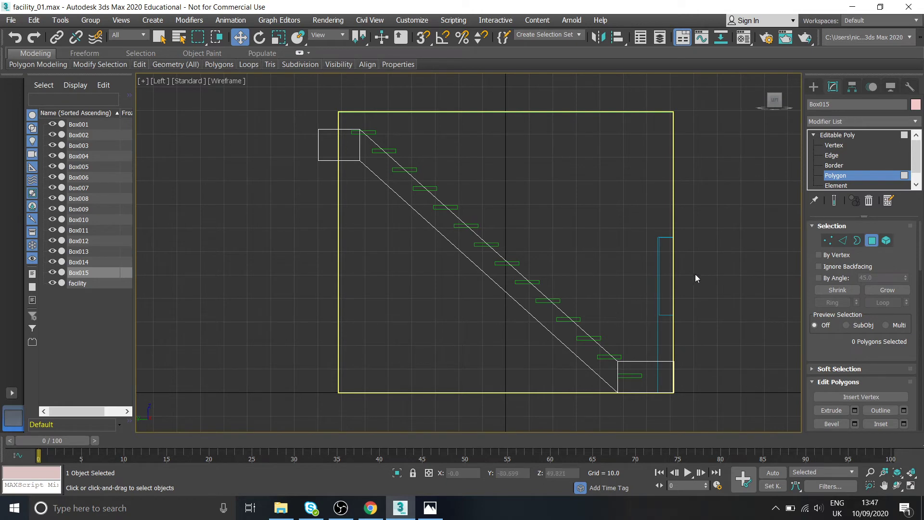
pyautogui.click(841, 147)
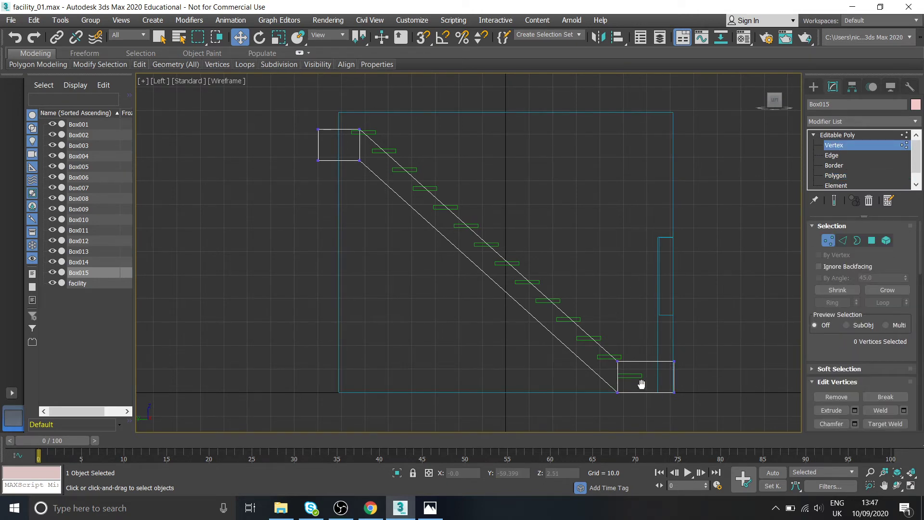
pyautogui.moveTo(642, 384); pyautogui.dragTo(627, 364, button='middle')
pyautogui.moveTo(582, 332); pyautogui.dragTo(616, 349)
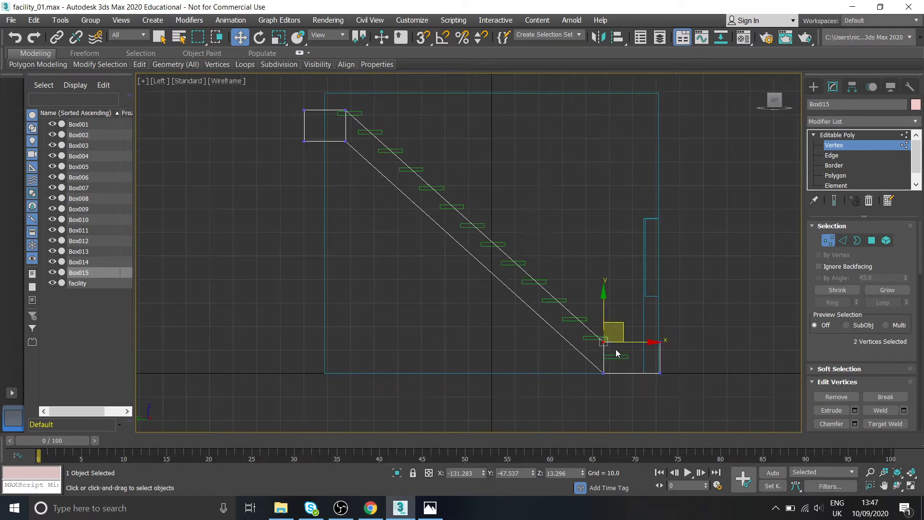
pyautogui.moveTo(624, 340); pyautogui.dragTo(618, 345, button='middle')
pyautogui.moveTo(624, 346); pyautogui.dragTo(629, 346)
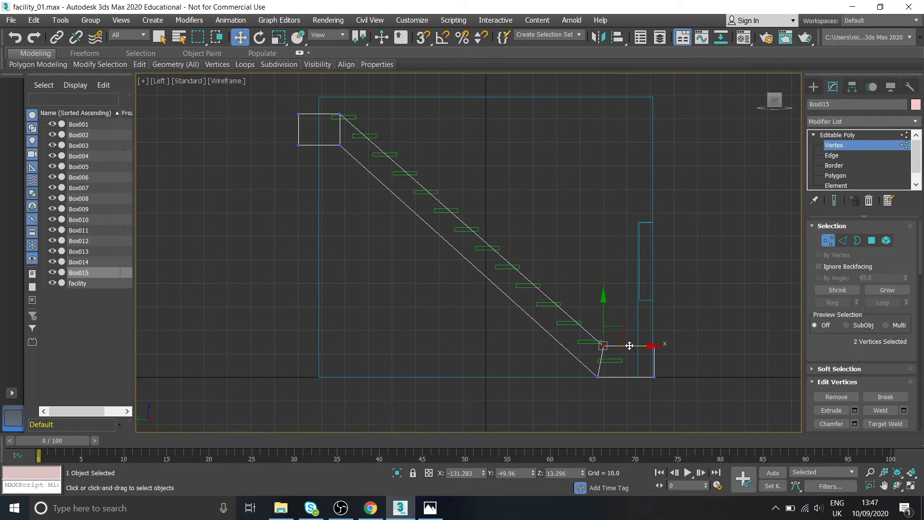
# Align the lower and upper vertex pairs of the stringer's upper bend at about Y 62.6.
pyautogui.click(340, 145)
pyautogui.moveTo(376, 146)
pyautogui.mouseDown()
pyautogui.moveTo(363, 144)
pyautogui.moveTo(374, 143)
pyautogui.mouseUp()
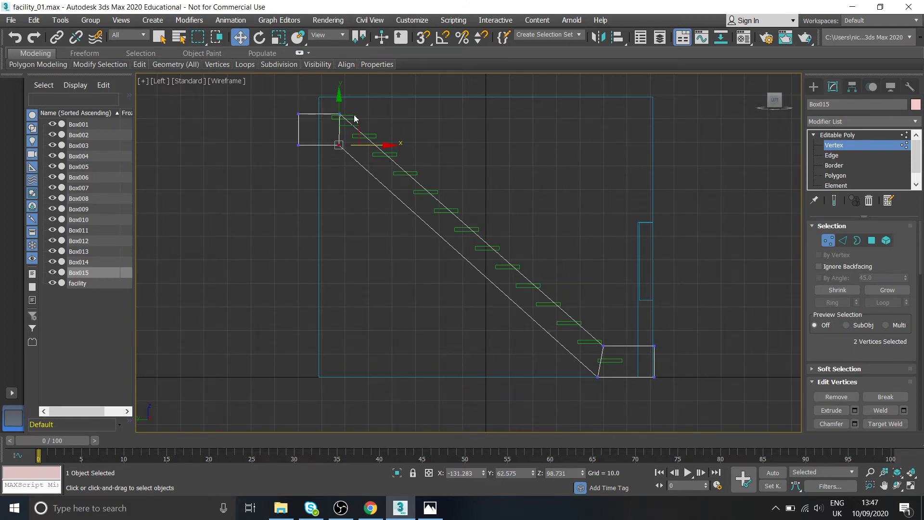
pyautogui.scroll(2, 355, 119)
pyautogui.moveTo(311, 102); pyautogui.dragTo(363, 112)
pyautogui.scroll(-2, 419, 270)
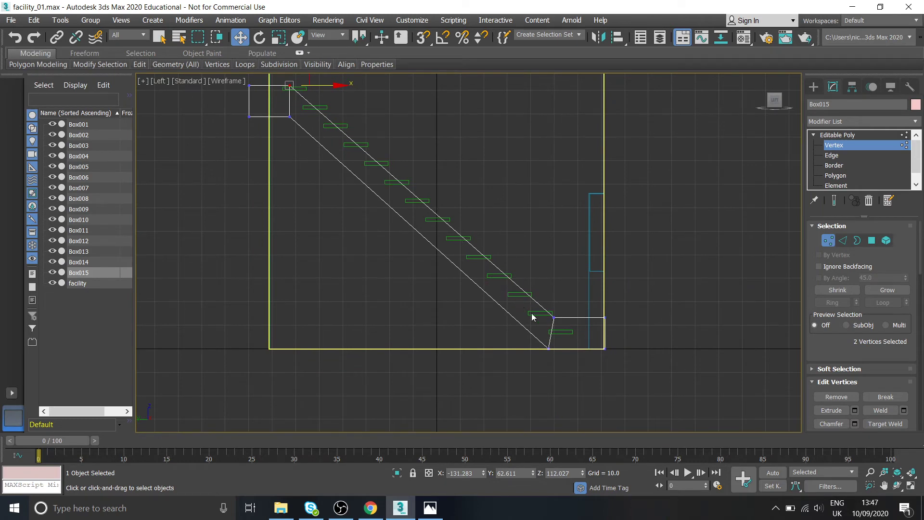
# In the Perspective view, try to shift the upper bend's lower vertices about 2.3 units toward the building's rear.
pyautogui.click(911, 485)
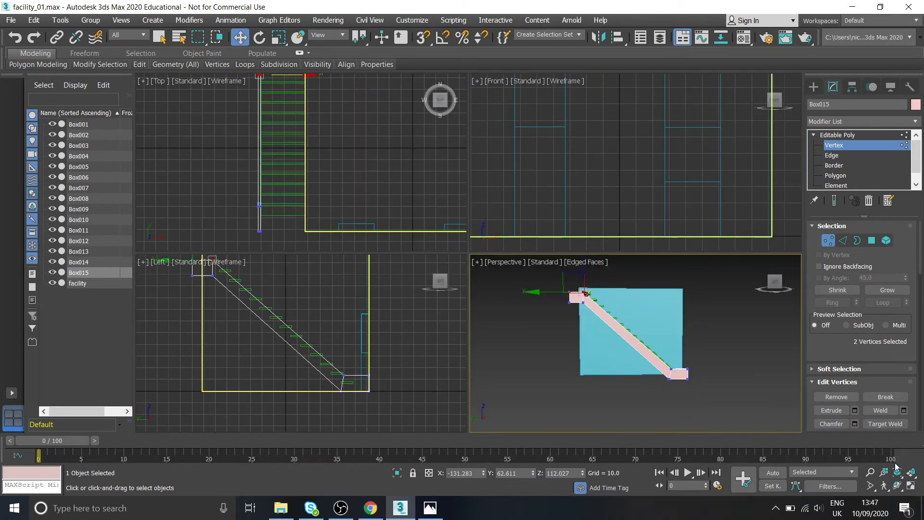
pyautogui.click(911, 485)
pyautogui.keyDown('alt'); pyautogui.moveTo(625, 346); pyautogui.dragTo(645, 337, button='middle'); pyautogui.keyUp('alt')
pyautogui.scroll(3, 398, 215)
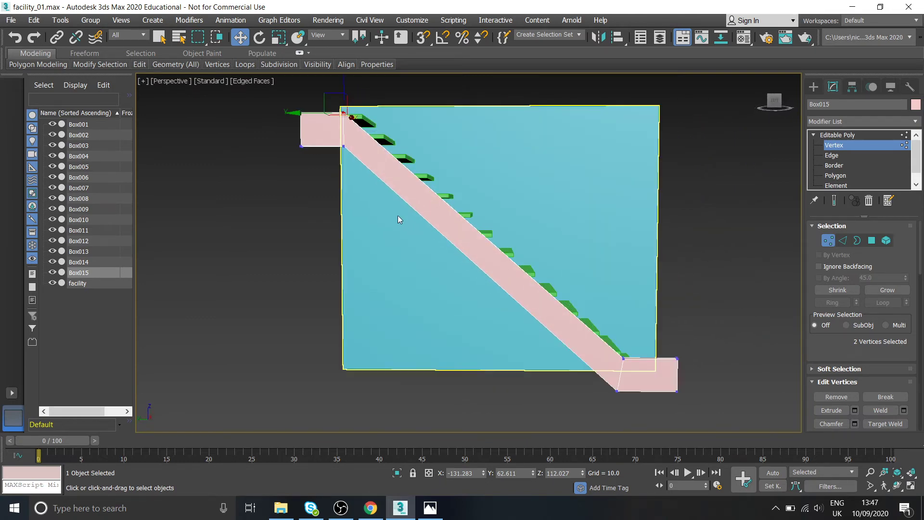
pyautogui.moveTo(345, 173); pyautogui.dragTo(362, 209, button='middle')
pyautogui.moveTo(368, 175); pyautogui.dragTo(368, 175)
pyautogui.moveTo(382, 207); pyautogui.dragTo(386, 210, button='middle')
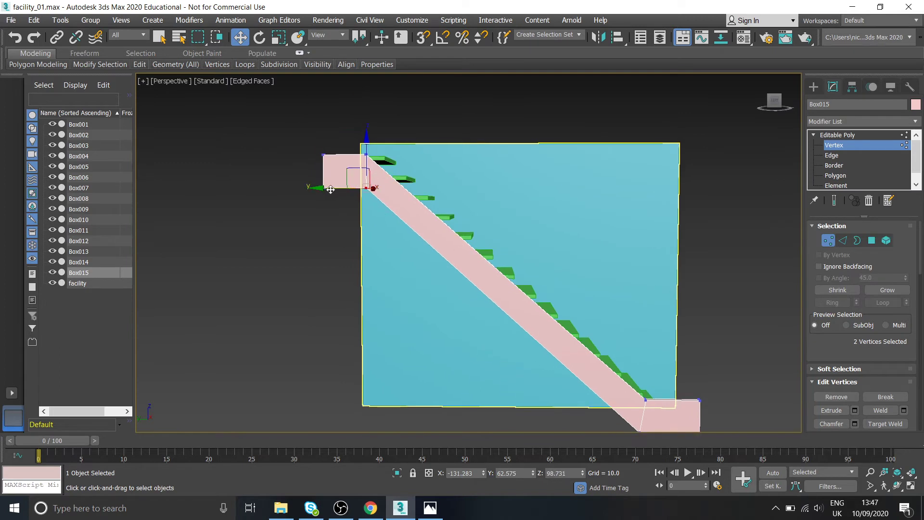
pyautogui.moveTo(330, 188); pyautogui.dragTo(325, 188)
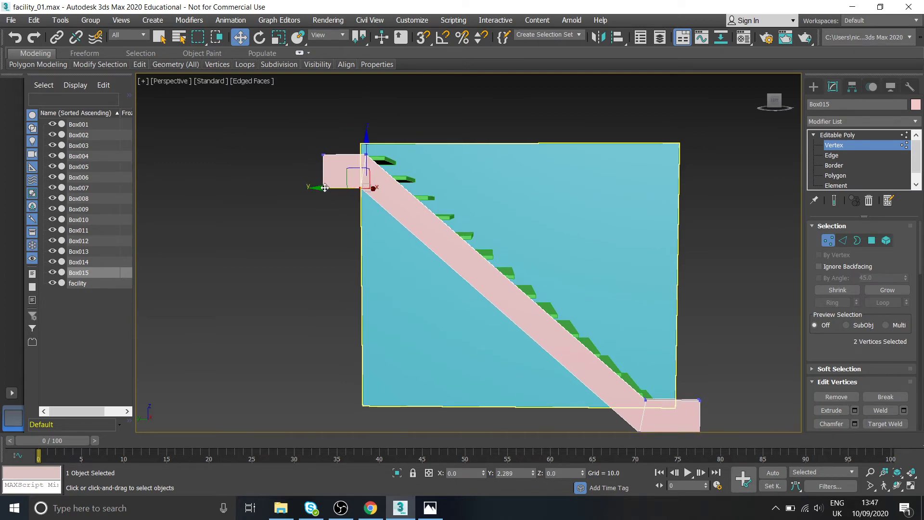
pyautogui.moveTo(412, 238)
pyautogui.keyDown('alt'); pyautogui.mouseDown(button='middle')
pyautogui.moveTo(429, 231)
pyautogui.moveTo(417, 229)
pyautogui.moveTo(423, 250)
pyautogui.moveTo(369, 251)
pyautogui.moveTo(412, 255)
pyautogui.mouseUp(button='middle'); pyautogui.keyUp('alt')
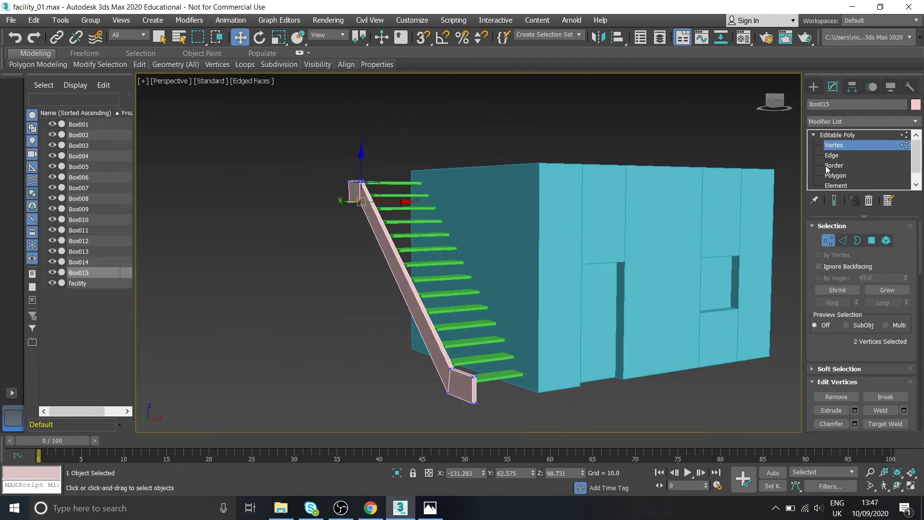
# Leave vertex editing and slide the whole stringer along Y toward the building's front, to about Y -64.6.
pyautogui.click(837, 135)
pyautogui.keyDown('alt'); pyautogui.moveTo(474, 366); pyautogui.dragTo(524, 372, button='middle'); pyautogui.keyUp('alt')
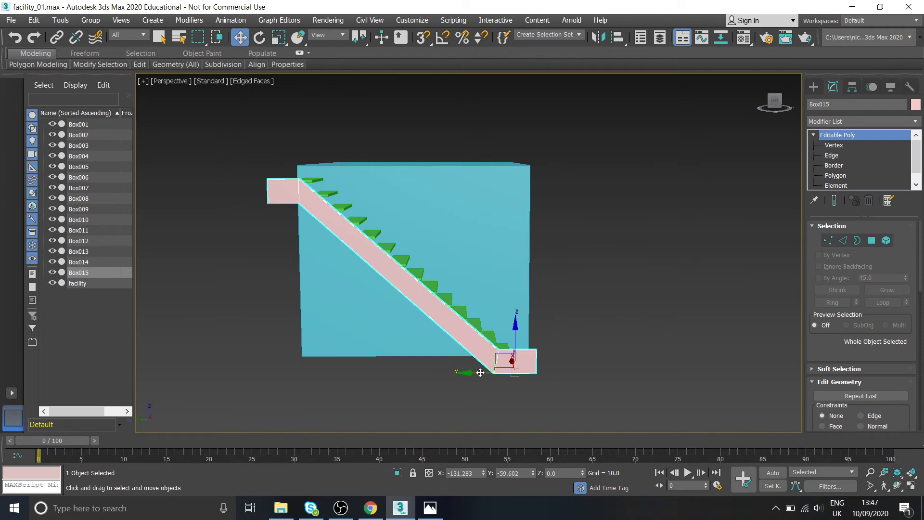
pyautogui.moveTo(480, 372); pyautogui.dragTo(489, 372)
pyautogui.keyDown('alt'); pyautogui.moveTo(519, 366); pyautogui.dragTo(406, 372, button='middle'); pyautogui.keyUp('alt')
pyautogui.click(407, 328)
pyautogui.keyDown('alt'); pyautogui.moveTo(407, 328); pyautogui.dragTo(342, 299, button='middle'); pyautogui.keyUp('alt')
# Select the building, the stringer and the treads Box004 to Box014 together and give them a medium blue object color.
pyautogui.scroll(-4, 346, 305)
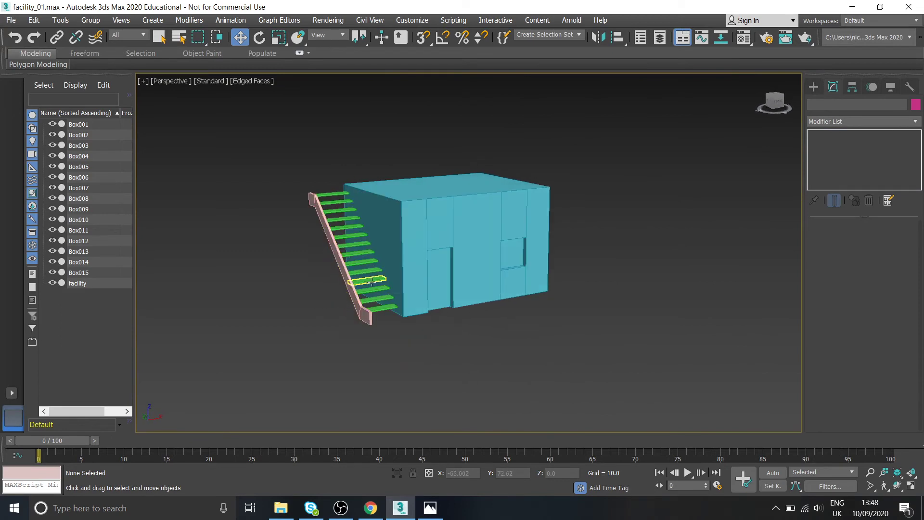
pyautogui.scroll(2, 371, 282)
pyautogui.moveTo(456, 275); pyautogui.dragTo(450, 286, button='middle')
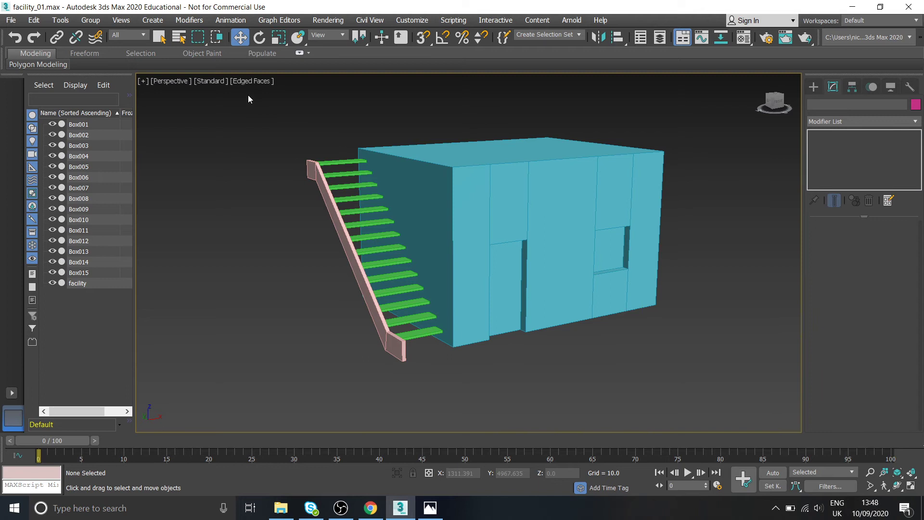
pyautogui.moveTo(487, 251); pyautogui.dragTo(466, 264, button='middle')
pyautogui.keyDown('alt'); pyautogui.moveTo(482, 198); pyautogui.dragTo(475, 233, button='middle'); pyautogui.keyUp('alt')
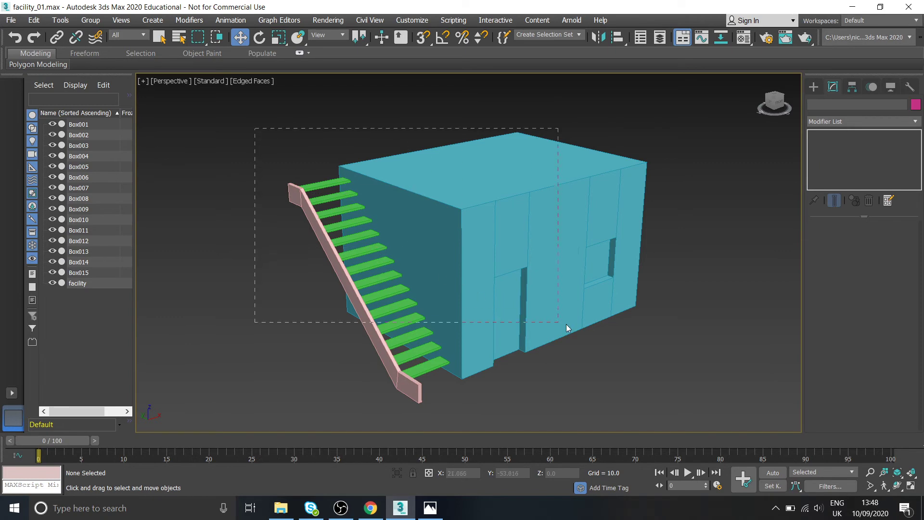
pyautogui.moveTo(566, 328); pyautogui.dragTo(567, 328)
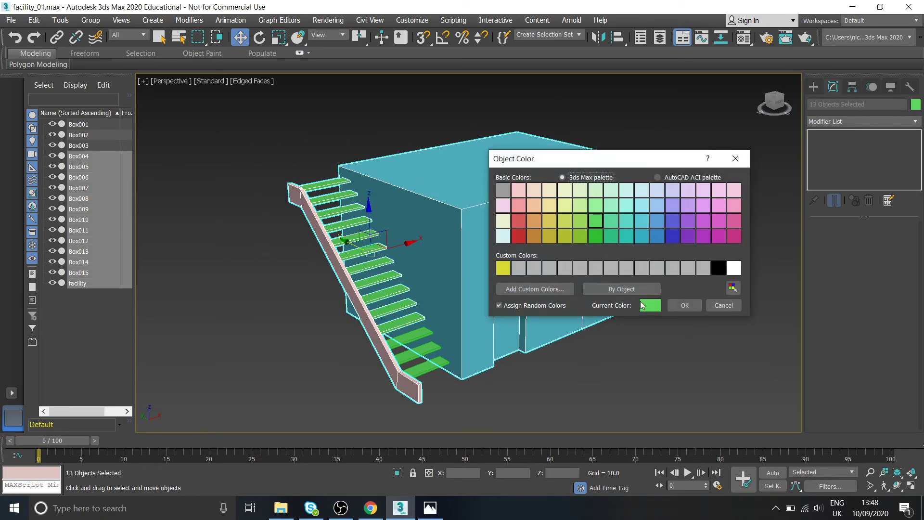
pyautogui.click(658, 236)
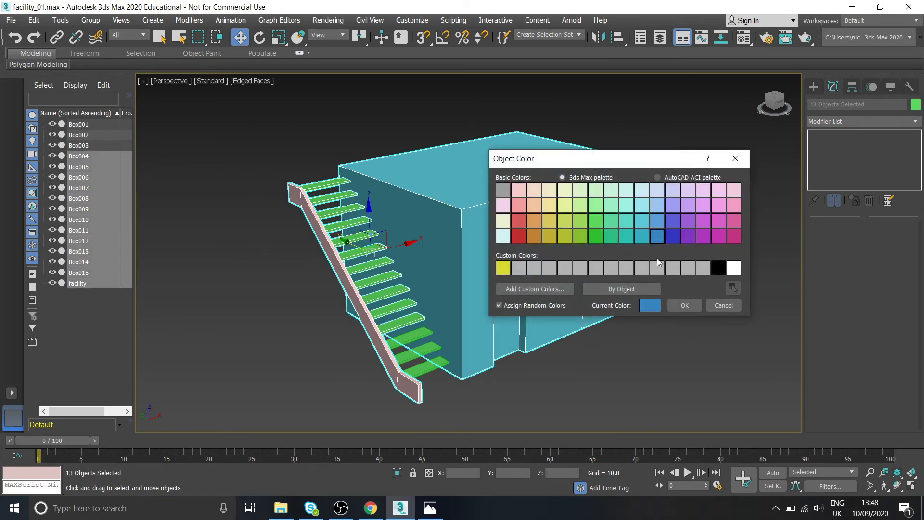
pyautogui.click(685, 305)
pyautogui.click(634, 342)
# Apply the same blue object color to the remaining lowest treads and compare the model with the reference image.
pyautogui.moveTo(276, 312); pyautogui.dragTo(511, 415)
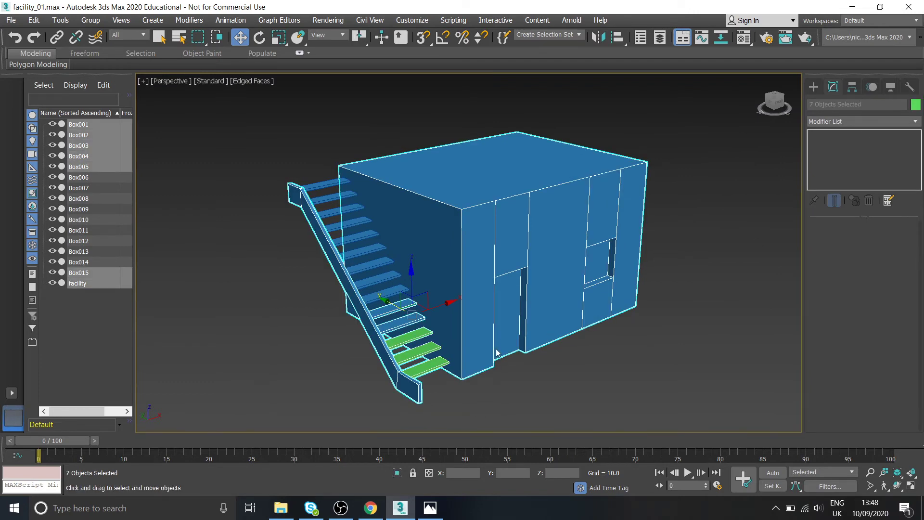
pyautogui.click(916, 104)
pyautogui.click(658, 237)
pyautogui.click(684, 305)
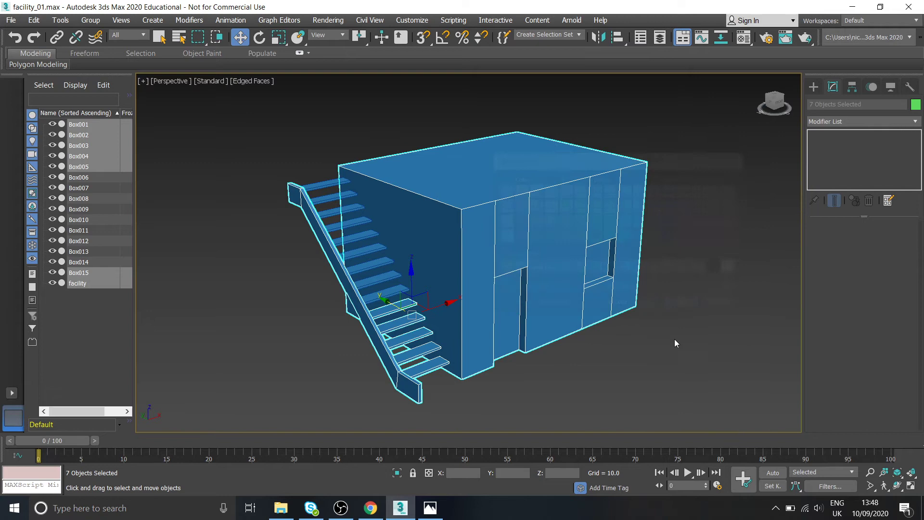
pyautogui.click(675, 339)
pyautogui.moveTo(581, 291)
pyautogui.keyDown('alt'); pyautogui.mouseDown(button='middle')
pyautogui.moveTo(603, 295)
pyautogui.moveTo(582, 303)
pyautogui.moveTo(569, 295)
pyautogui.mouseUp(button='middle'); pyautogui.keyUp('alt')
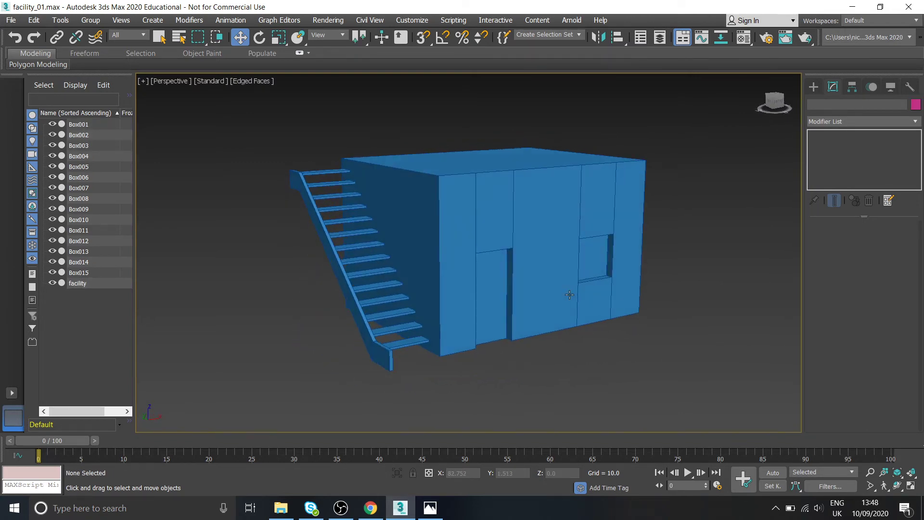
pyautogui.keyDown('alt'); pyautogui.moveTo(399, 306); pyautogui.dragTo(380, 311, button='middle'); pyautogui.keyUp('alt')
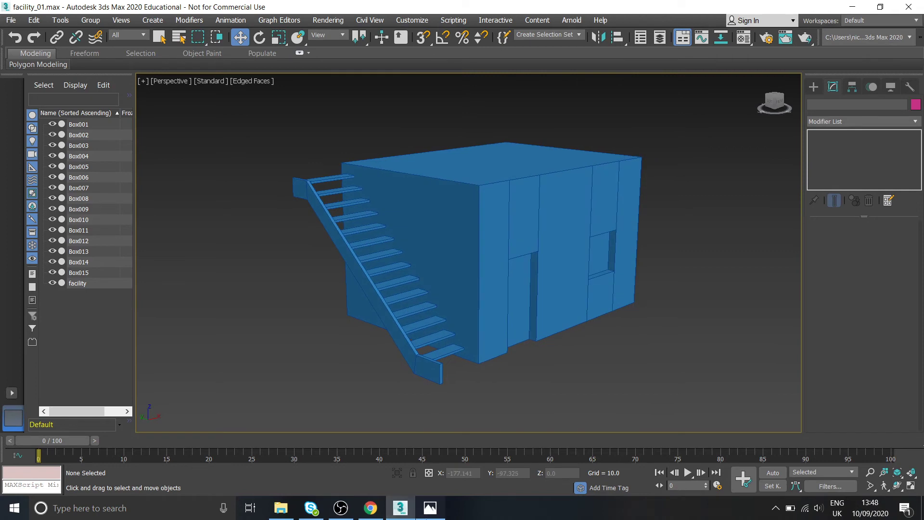
pyautogui.hotkey('alt', 'Tab')
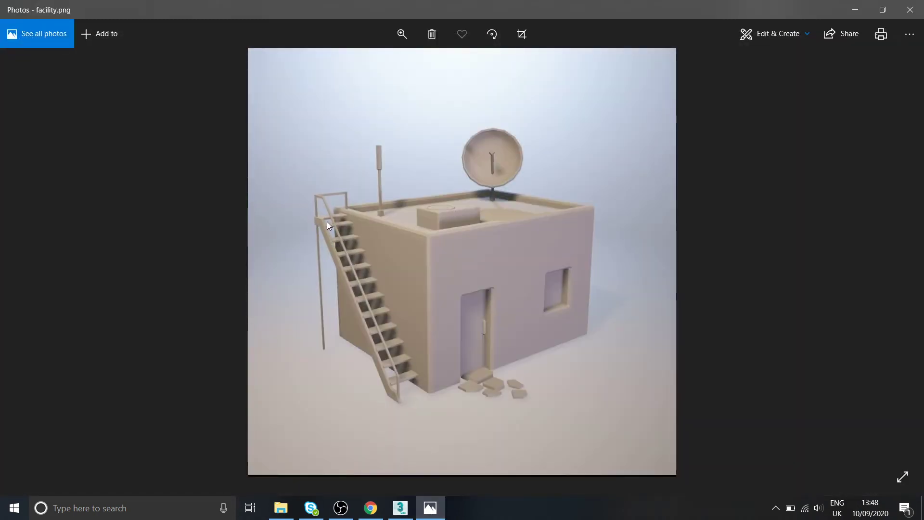
pyautogui.click(440, 509)
# Select the stringer's upper end face and move it toward the treads to shorten the horizontal top section, then leave polygon editing.
pyautogui.keyDown('alt'); pyautogui.moveTo(375, 226); pyautogui.dragTo(475, 254, button='middle'); pyautogui.keyUp('alt')
pyautogui.scroll(3, 558, 246)
pyautogui.keyDown('alt'); pyautogui.moveTo(652, 261); pyautogui.dragTo(416, 280, button='middle'); pyautogui.keyUp('alt')
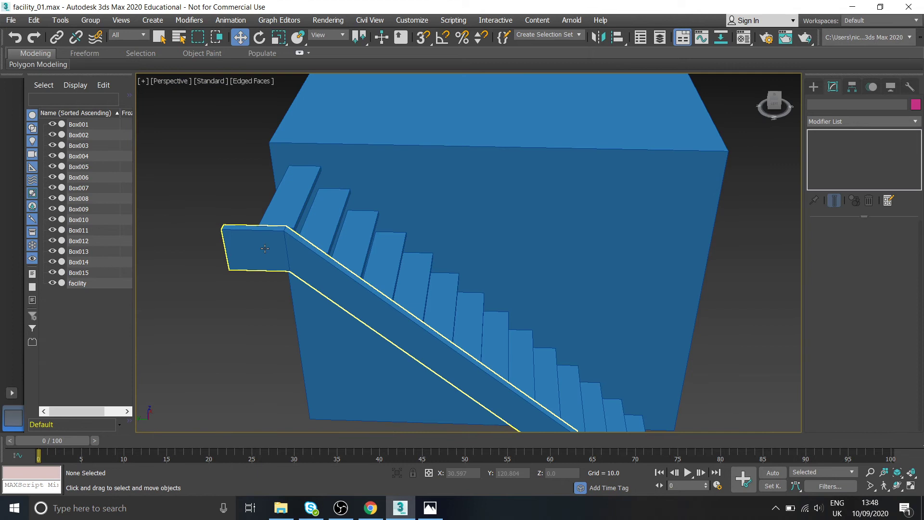
pyautogui.click(404, 332)
pyautogui.click(837, 176)
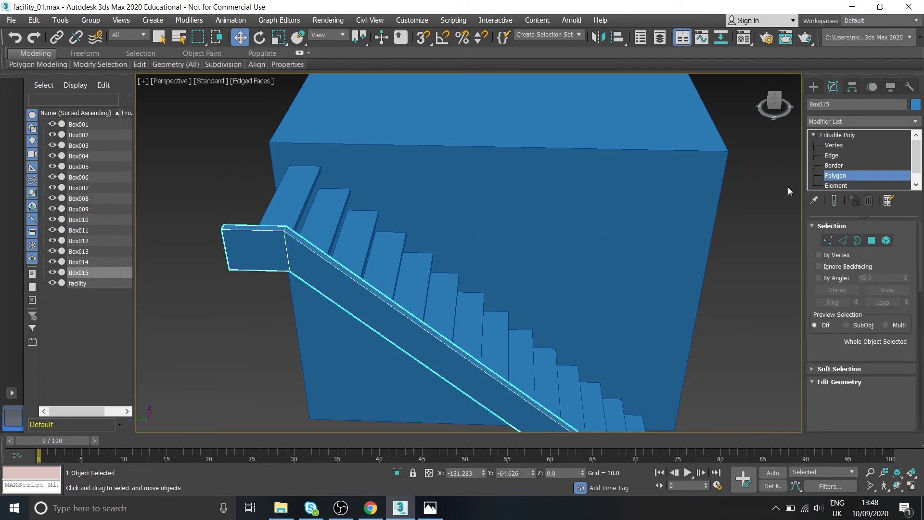
pyautogui.keyDown('alt'); pyautogui.moveTo(554, 207); pyautogui.dragTo(266, 292, button='middle'); pyautogui.keyUp('alt')
pyautogui.click(257, 300)
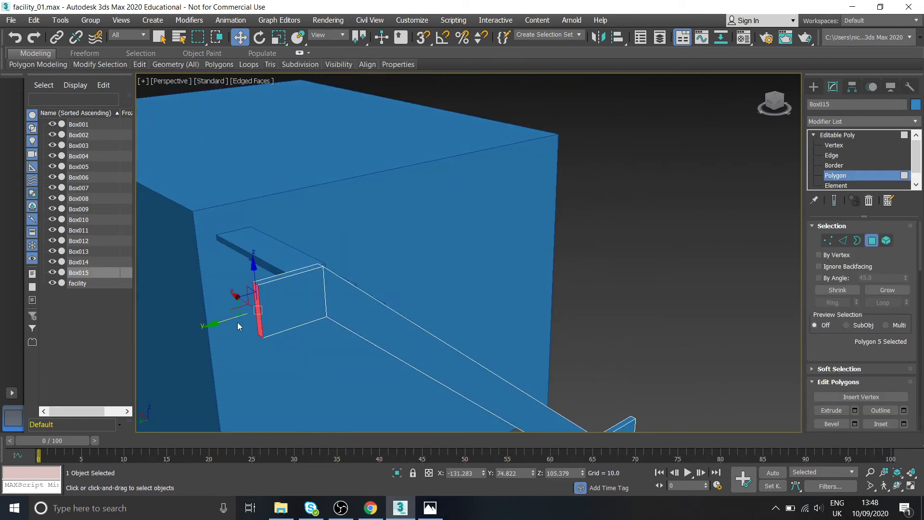
pyautogui.moveTo(225, 321); pyautogui.dragTo(256, 311)
pyautogui.keyDown('alt'); pyautogui.moveTo(256, 311); pyautogui.dragTo(454, 244, button='middle'); pyautogui.keyUp('alt')
pyautogui.click(358, 192)
pyautogui.press('z')
pyautogui.click(833, 137)
pyautogui.click(716, 238)
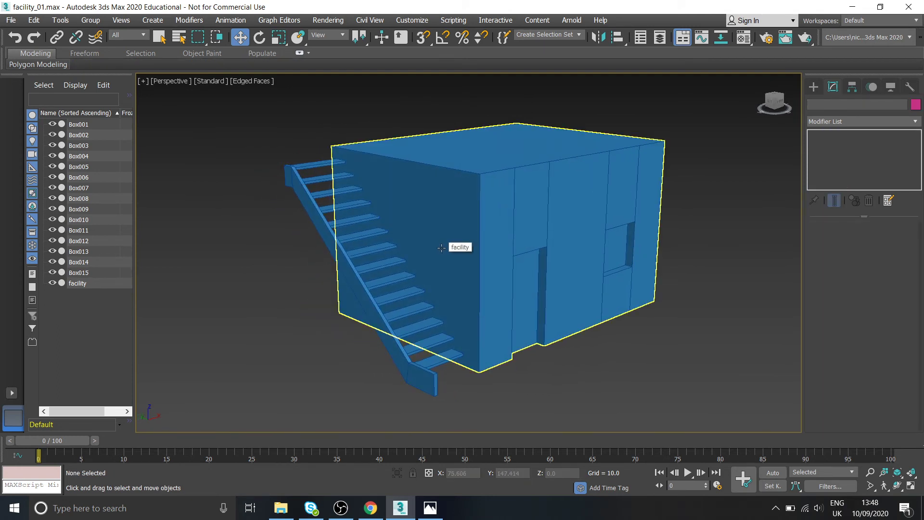
pyautogui.moveTo(480, 270); pyautogui.dragTo(449, 265, button='middle')
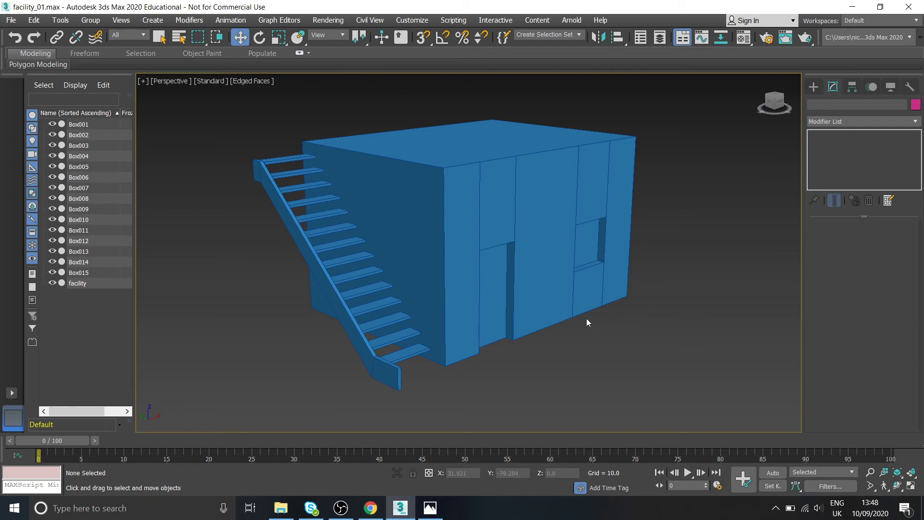
pyautogui.keyDown('alt'); pyautogui.moveTo(586, 319); pyautogui.dragTo(405, 252, button='middle'); pyautogui.keyUp('alt')
pyautogui.scroll(-1, 435, 251)
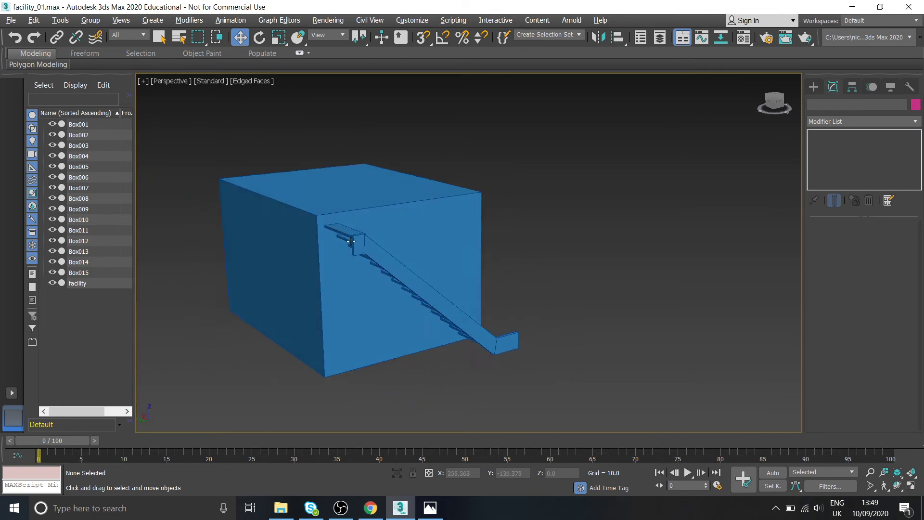
# Following the reference image, draw a thin cylinder post about 1.7 in radius and 127 high on the ground near the stair's upper end.
pyautogui.keyDown('alt'); pyautogui.moveTo(351, 241); pyautogui.dragTo(267, 231, button='middle'); pyautogui.keyUp('alt')
pyautogui.scroll(3, 396, 260)
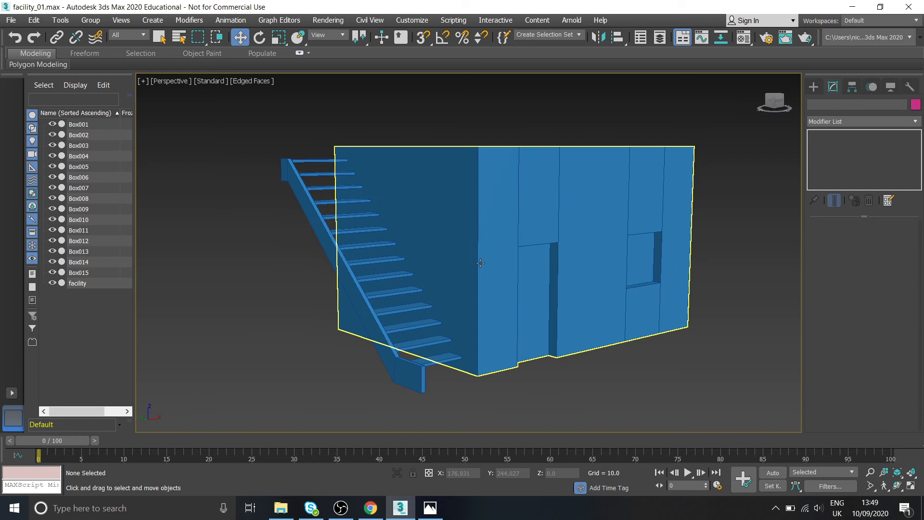
pyautogui.moveTo(480, 263)
pyautogui.keyDown('alt'); pyautogui.mouseDown(button='middle')
pyautogui.moveTo(326, 239)
pyautogui.moveTo(489, 256)
pyautogui.mouseUp(button='middle'); pyautogui.keyUp('alt')
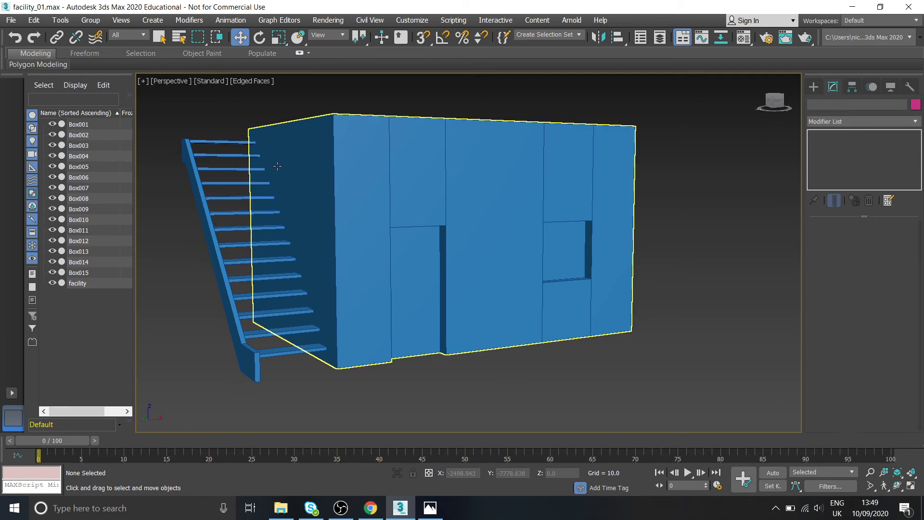
pyautogui.keyDown('alt'); pyautogui.moveTo(398, 241); pyautogui.dragTo(385, 250, button='middle'); pyautogui.keyUp('alt')
pyautogui.click(430, 508)
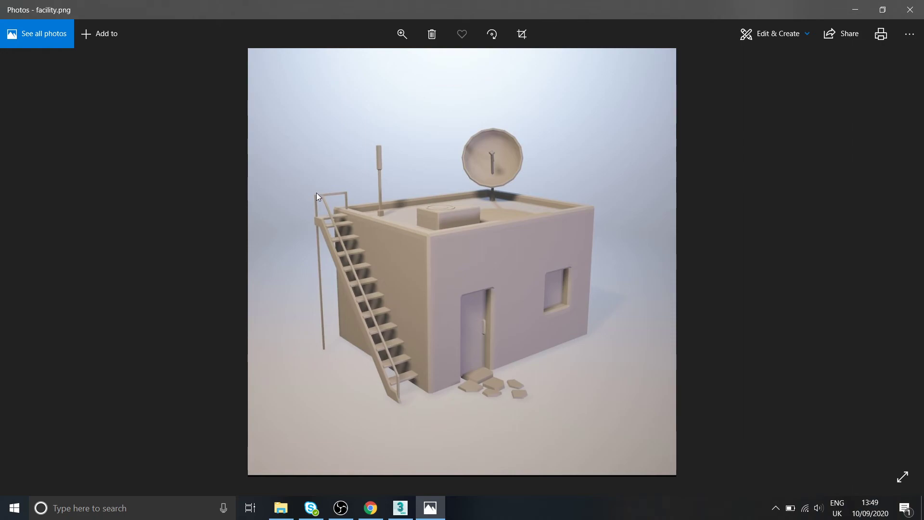
pyautogui.click(430, 508)
pyautogui.keyDown('alt'); pyautogui.moveTo(415, 341); pyautogui.dragTo(637, 299, button='middle'); pyautogui.keyUp('alt')
pyautogui.click(814, 87)
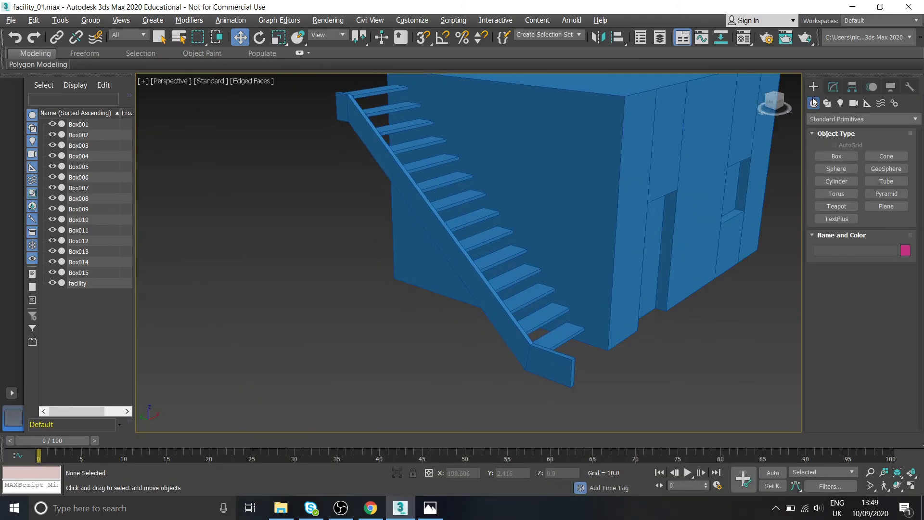
pyautogui.click(839, 180)
pyautogui.keyDown('alt'); pyautogui.moveTo(523, 251); pyautogui.dragTo(578, 250, button='middle'); pyautogui.keyUp('alt')
pyautogui.moveTo(437, 361); pyautogui.dragTo(438, 363)
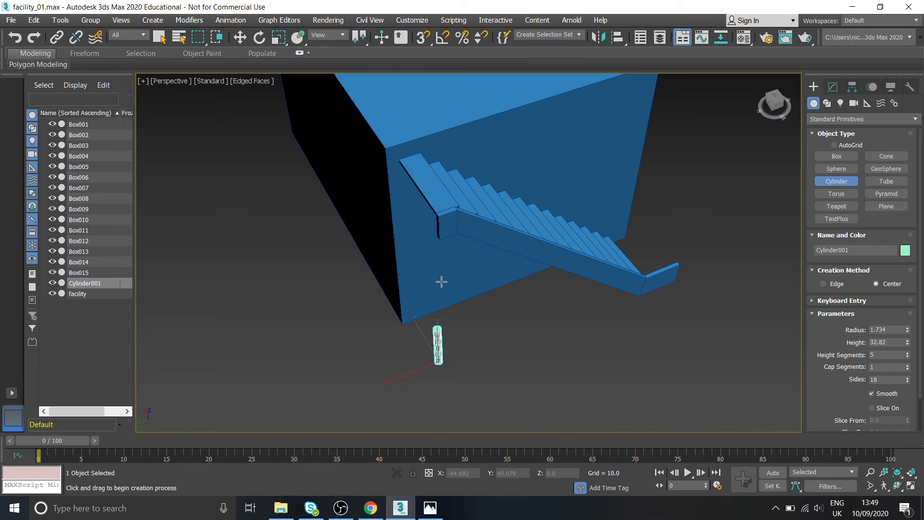
pyautogui.click(431, 103)
# Move the cylinder in the Top view onto the stringer's upper end corner, to about X -130.4, Y 64.0.
pyautogui.press('w')
pyautogui.keyDown('alt'); pyautogui.moveTo(508, 252); pyautogui.dragTo(489, 262, button='middle'); pyautogui.keyUp('alt')
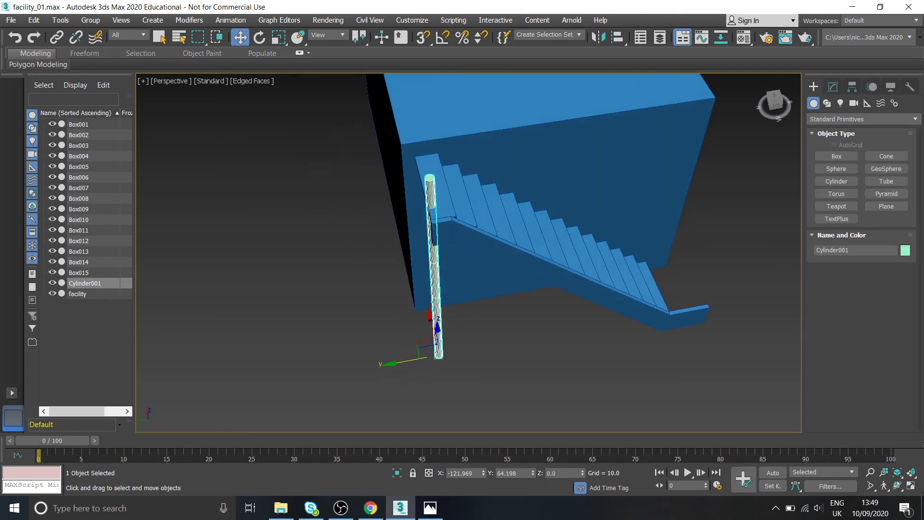
pyautogui.click(913, 490)
pyautogui.moveTo(380, 169); pyautogui.dragTo(392, 230, button='middle')
pyautogui.scroll(4, 301, 148)
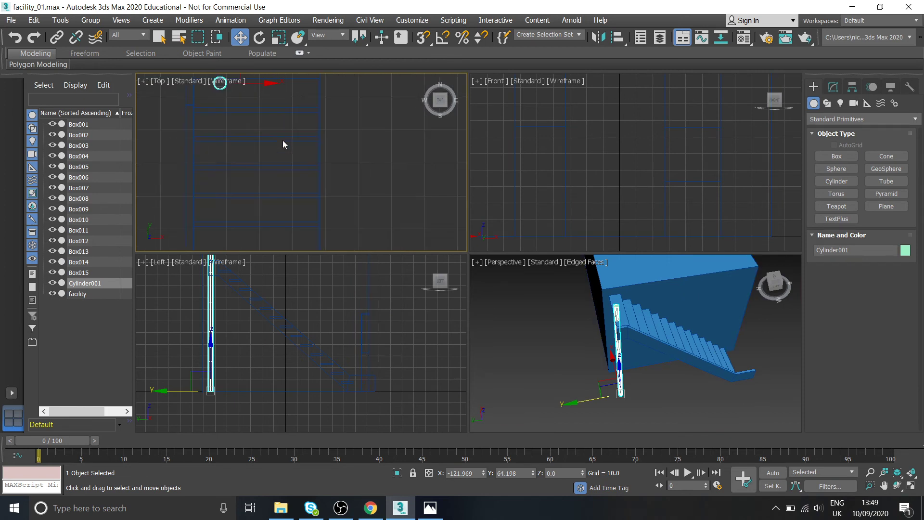
pyautogui.moveTo(282, 141); pyautogui.dragTo(350, 207, button='middle')
pyautogui.scroll(2, 282, 163)
pyautogui.moveTo(288, 169); pyautogui.dragTo(305, 197, button='middle')
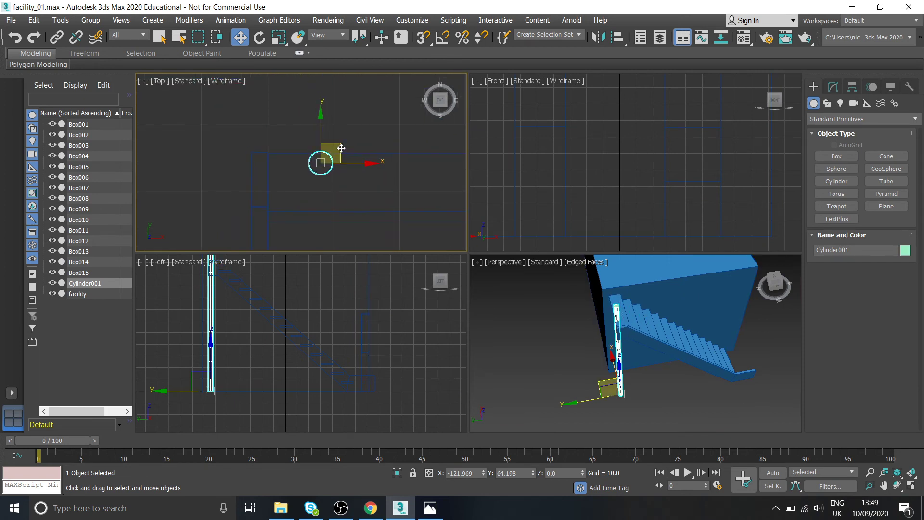
pyautogui.moveTo(341, 148); pyautogui.dragTo(286, 150)
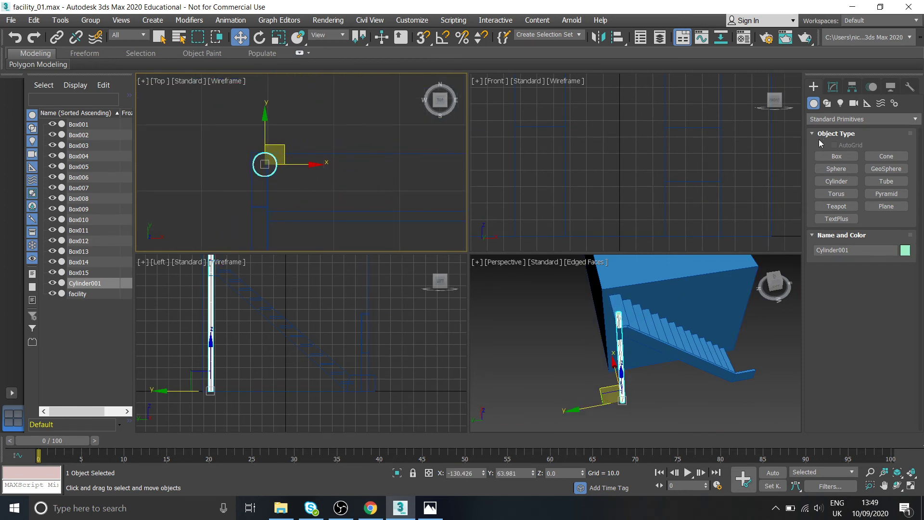
# Reduce the post's radius to about 1.06 and shift it along X to about -131.1 to center it on the stringer's width.
pyautogui.click(833, 87)
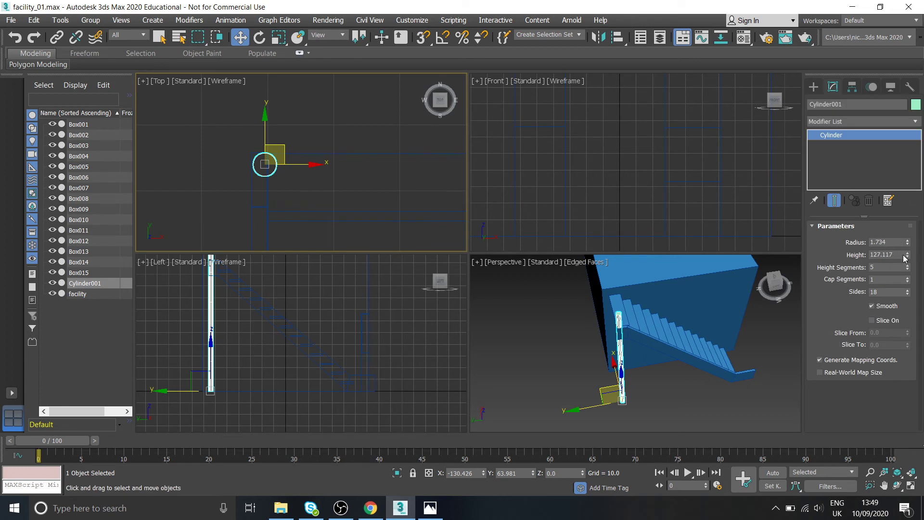
pyautogui.moveTo(908, 248); pyautogui.dragTo(908, 257)
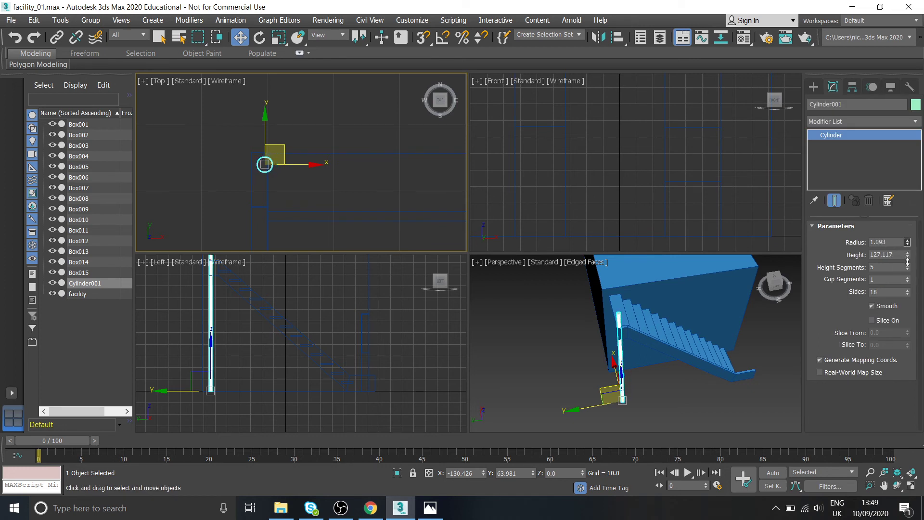
pyautogui.moveTo(299, 165); pyautogui.dragTo(295, 164)
pyautogui.scroll(2, 636, 323)
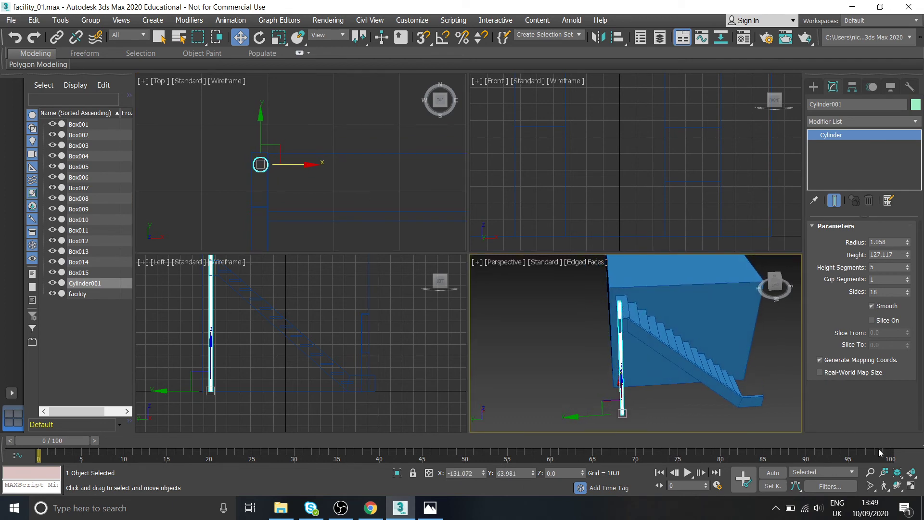
# Lower the post's height to about 99.15 so that its top meets the underside of the stringer.
pyautogui.click(914, 487)
pyautogui.keyDown('alt'); pyautogui.moveTo(593, 308); pyautogui.dragTo(510, 256, button='middle'); pyautogui.keyUp('alt')
pyautogui.moveTo(908, 255); pyautogui.dragTo(908, 266)
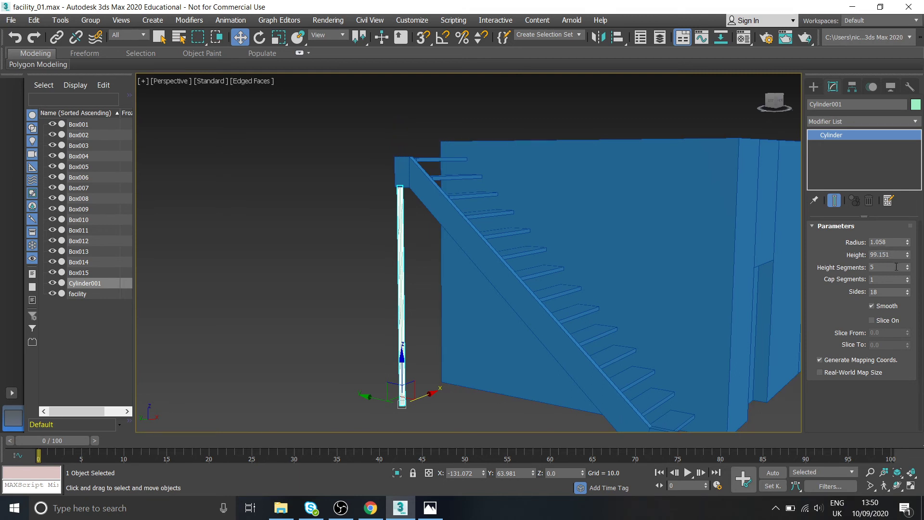
pyautogui.keyDown('alt'); pyautogui.moveTo(600, 246); pyautogui.dragTo(575, 270, button='middle'); pyautogui.keyUp('alt')
pyautogui.click(438, 325)
pyautogui.moveTo(498, 346); pyautogui.dragTo(476, 318, button='middle')
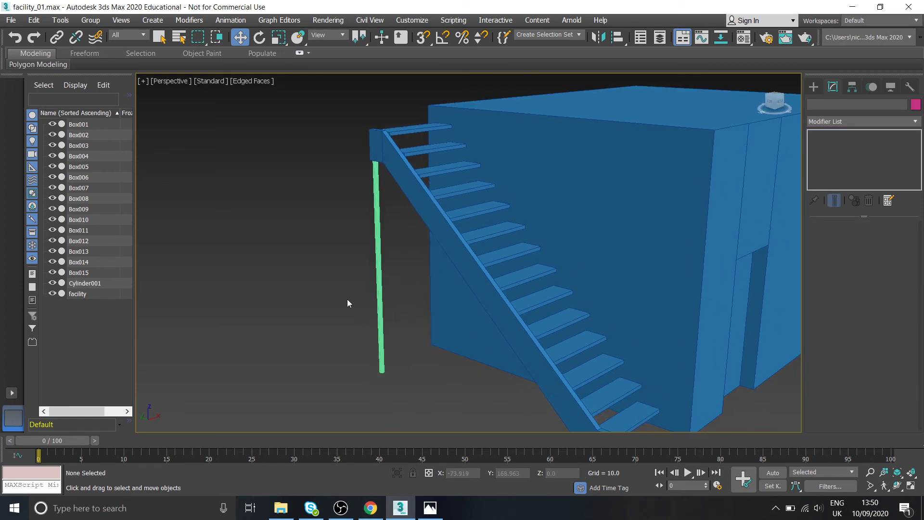
# Give the support post a blue object color from the basic palette.
pyautogui.click(378, 303)
pyautogui.click(913, 107)
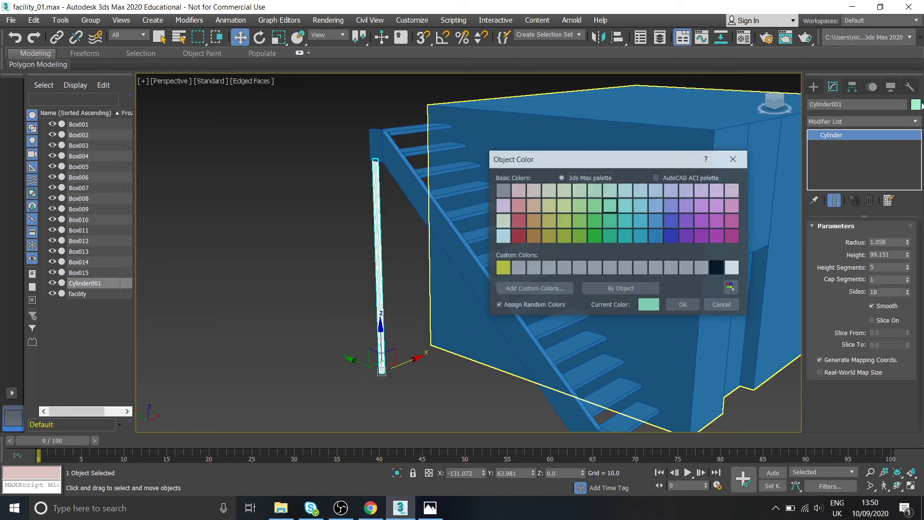
pyautogui.click(656, 236)
pyautogui.click(684, 306)
pyautogui.click(279, 289)
pyautogui.scroll(-6, 279, 289)
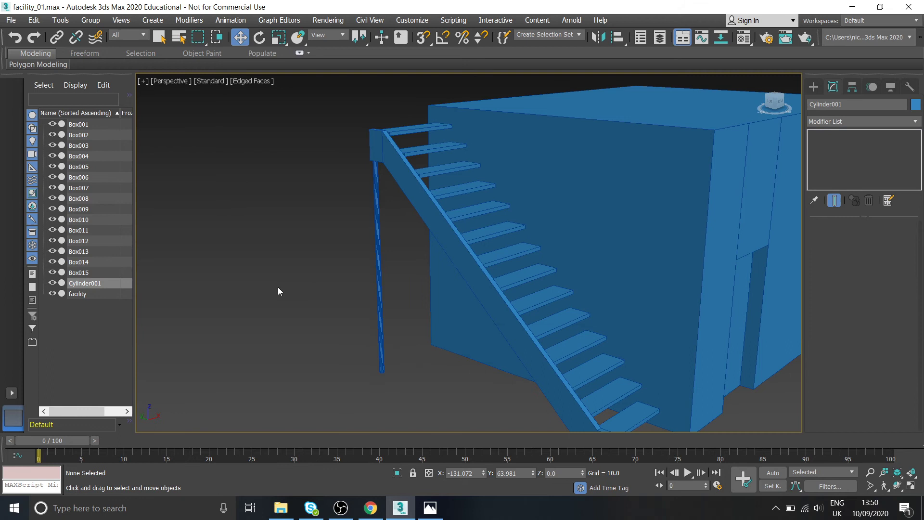
pyautogui.moveTo(553, 293); pyautogui.dragTo(498, 292, button='middle')
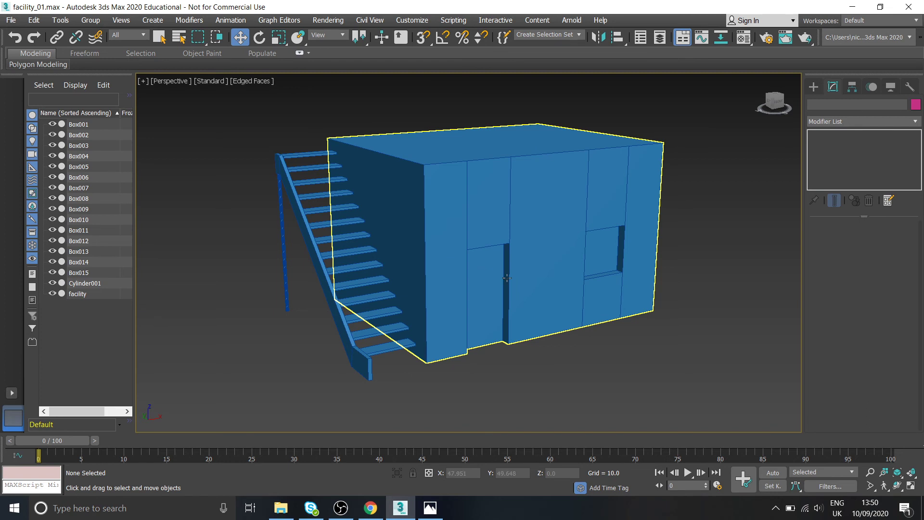
# Try a different width for the lowest tread, Box001, and undo the change.
pyautogui.click(388, 349)
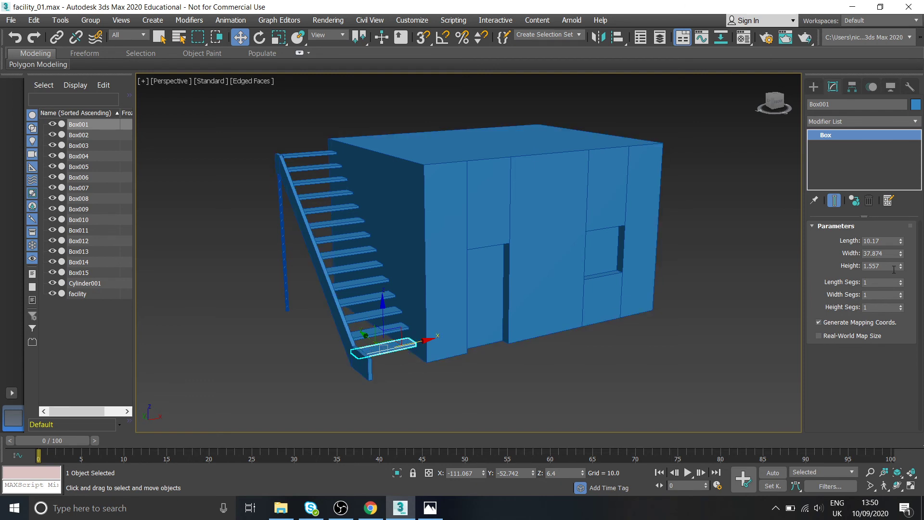
pyautogui.moveTo(901, 254); pyautogui.dragTo(884, 152)
pyautogui.hotkey('ctrl', 'z')
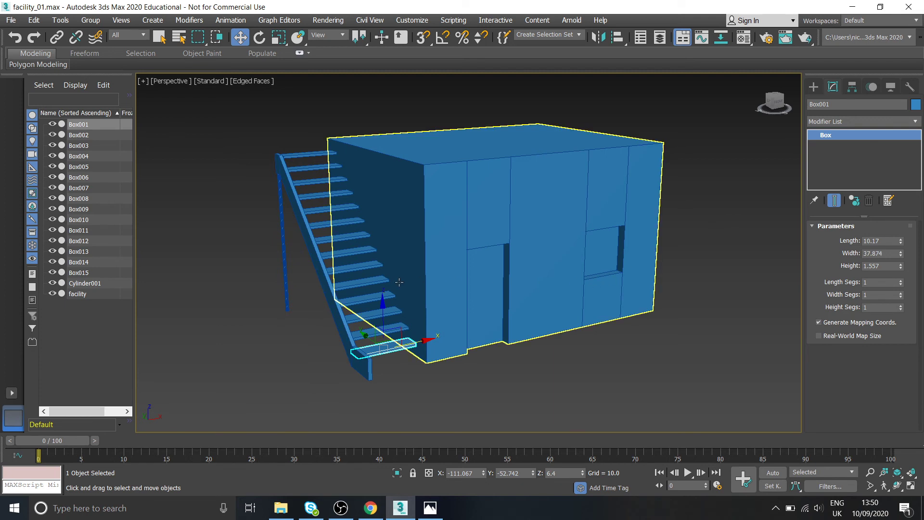
pyautogui.click(392, 391)
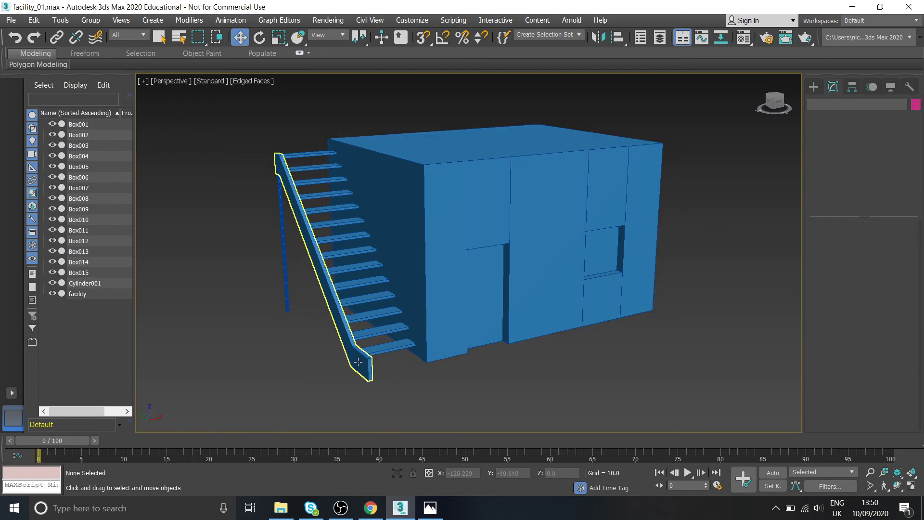
pyautogui.click(358, 362)
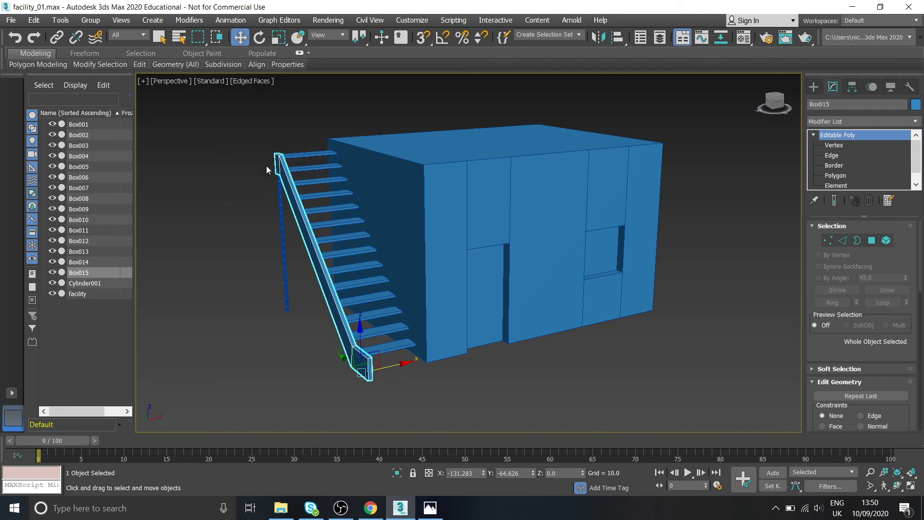
pyautogui.click(597, 360)
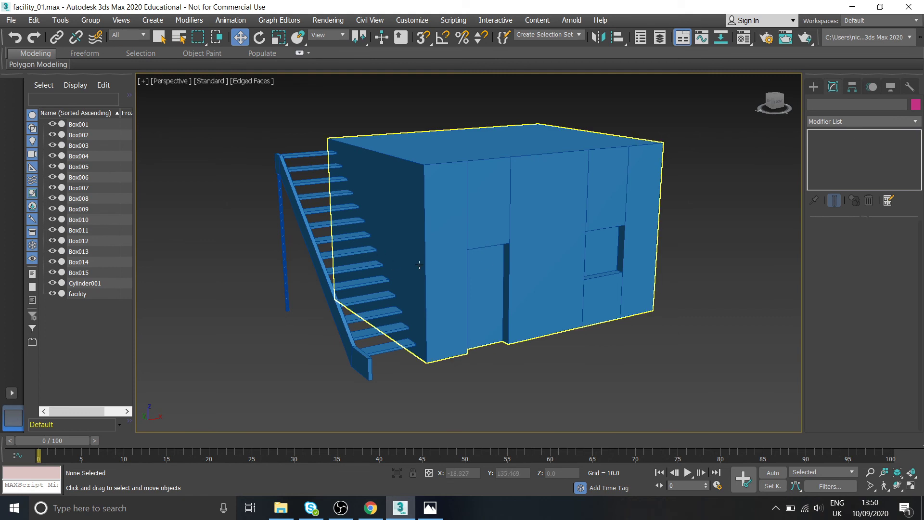
pyautogui.moveTo(319, 289); pyautogui.dragTo(313, 288, button='middle')
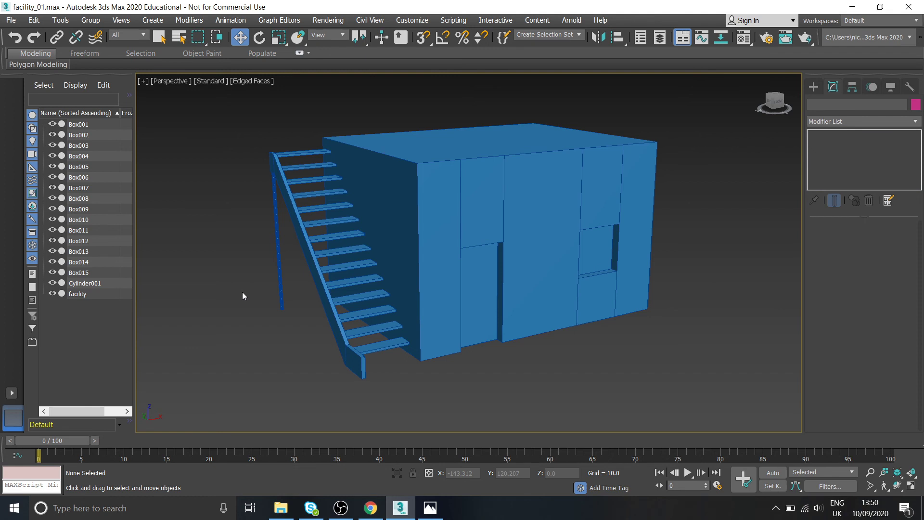
pyautogui.moveTo(489, 277); pyautogui.dragTo(482, 278, button='middle')
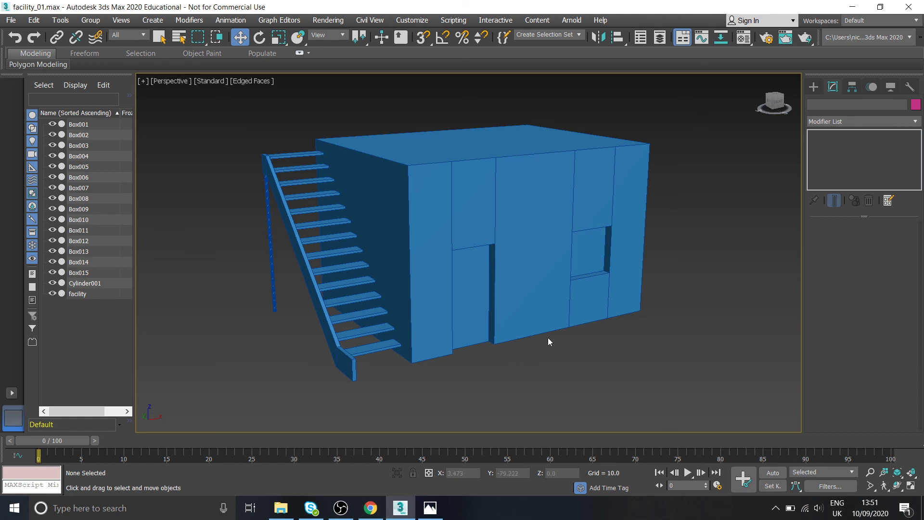
# Rename the support cylinder as post.
pyautogui.click(78, 273)
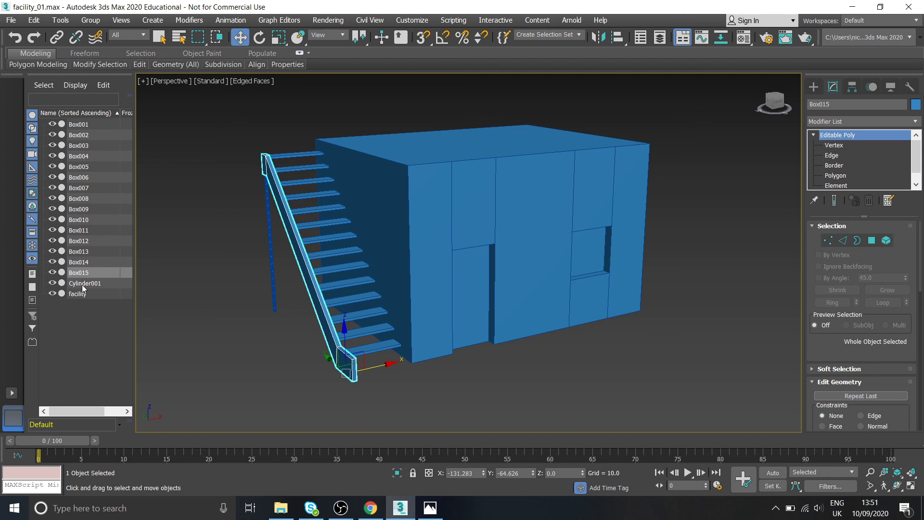
pyautogui.click(84, 283)
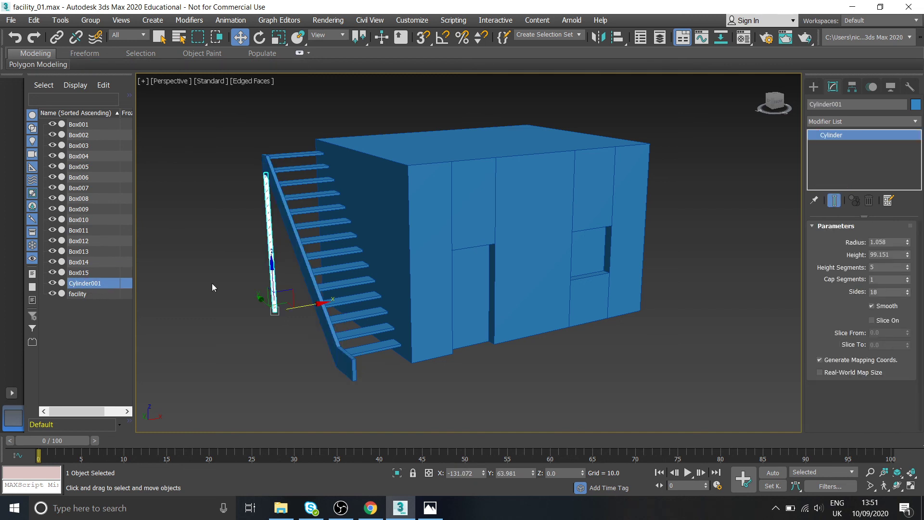
pyautogui.click(847, 105)
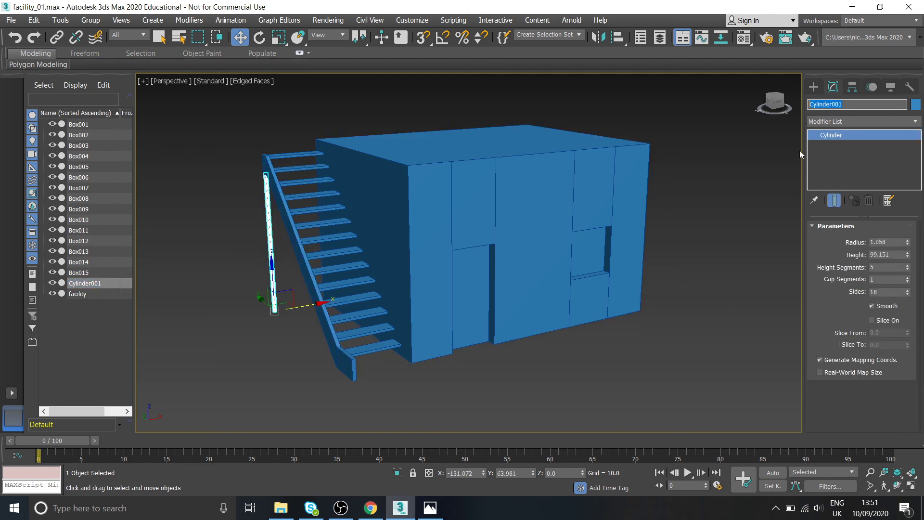
pyautogui.write('post')
pyautogui.press('Return')
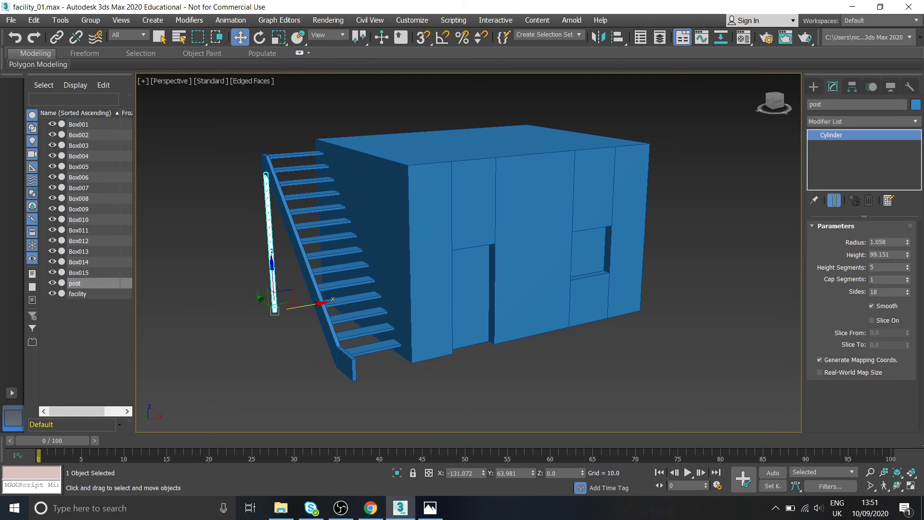
pyautogui.click(228, 222)
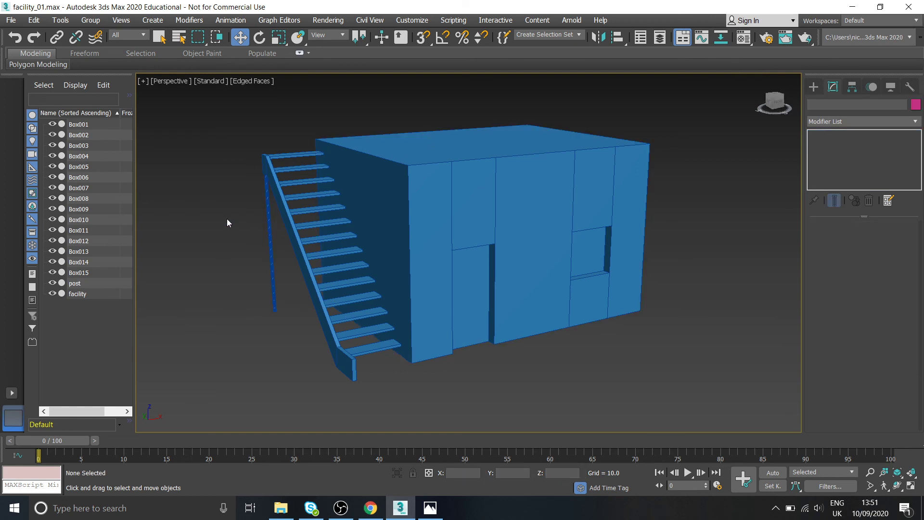
pyautogui.click(90, 273)
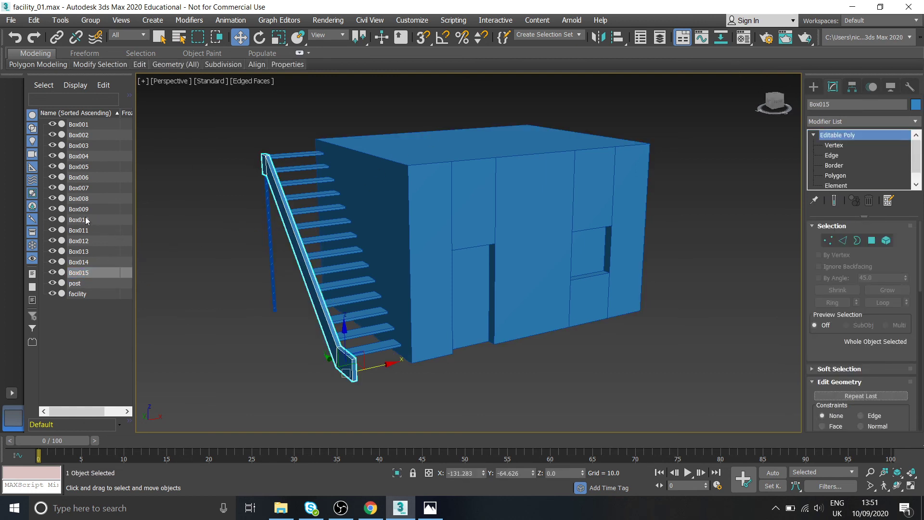
pyautogui.keyDown('shift'); pyautogui.click(79, 124); pyautogui.keyUp('shift')
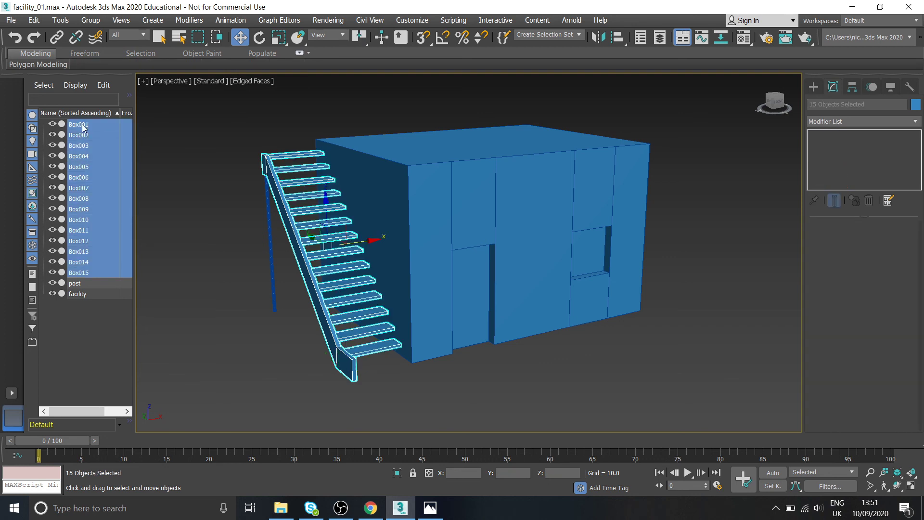
pyautogui.rightClick(118, 125)
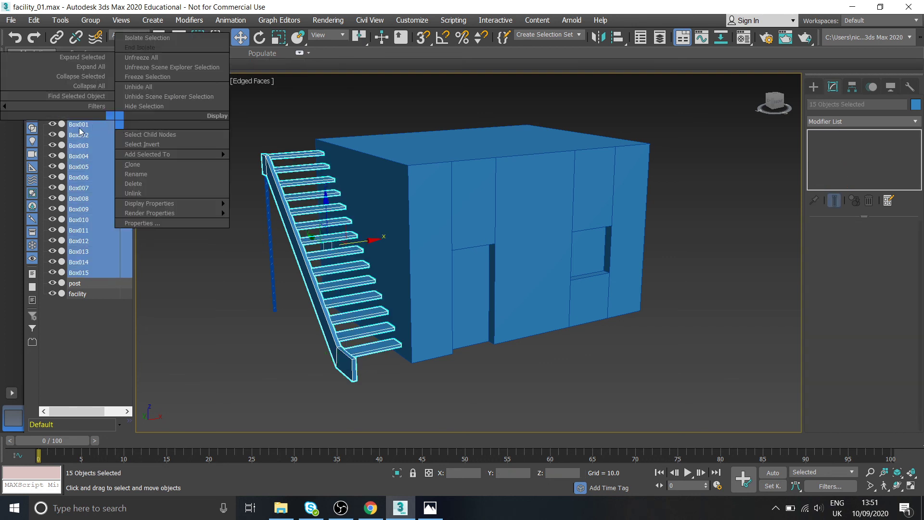
pyautogui.click(51, 136)
pyautogui.click(154, 307)
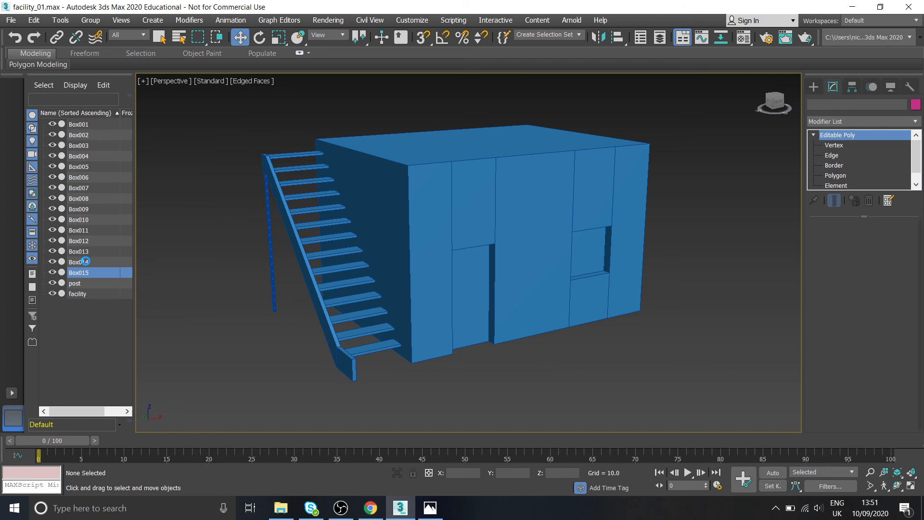
# Rename all the stair objects from Box001 to Box015 together with the base name step.
pyautogui.keyDown('shift'); pyautogui.click(86, 126); pyautogui.keyUp('shift')
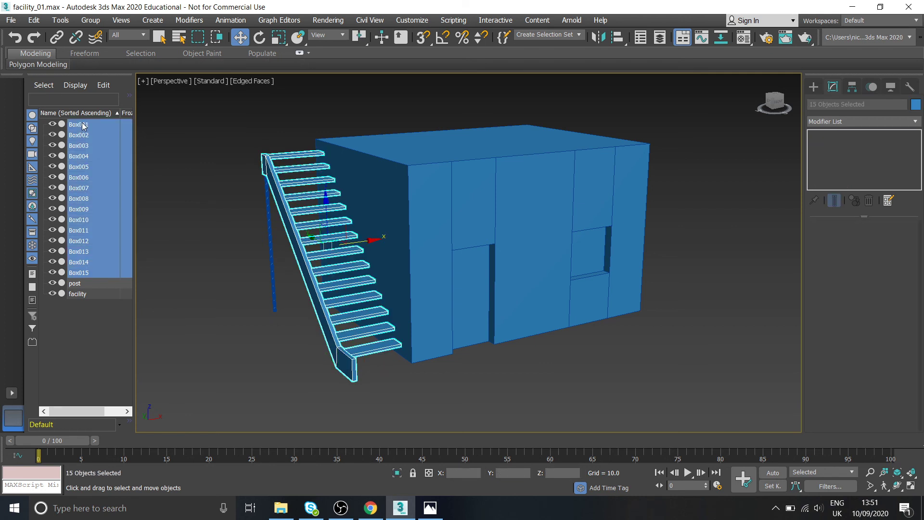
pyautogui.rightClick(119, 122)
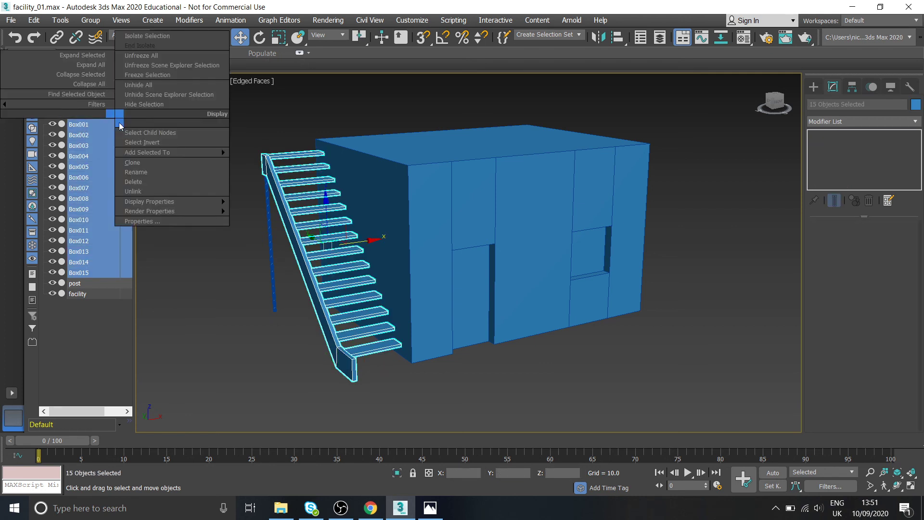
pyautogui.click(163, 172)
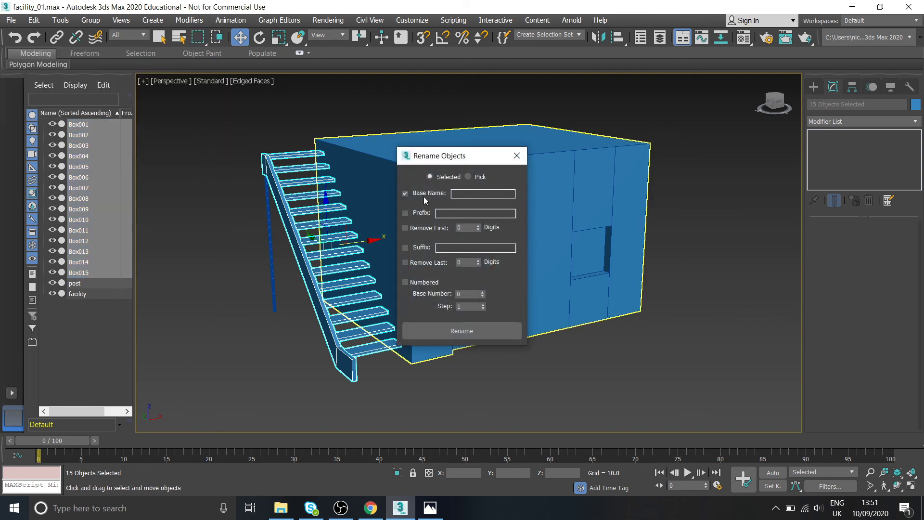
pyautogui.click(467, 194)
pyautogui.write('step')
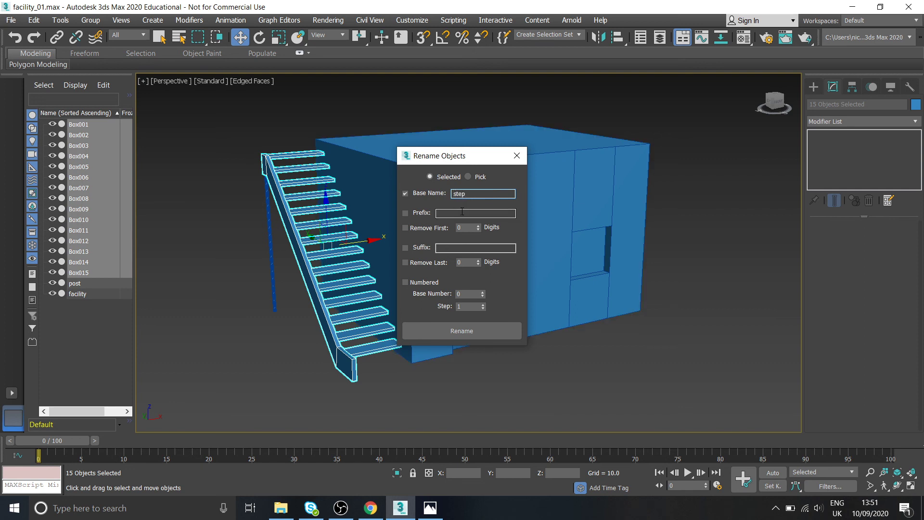
pyautogui.click(441, 331)
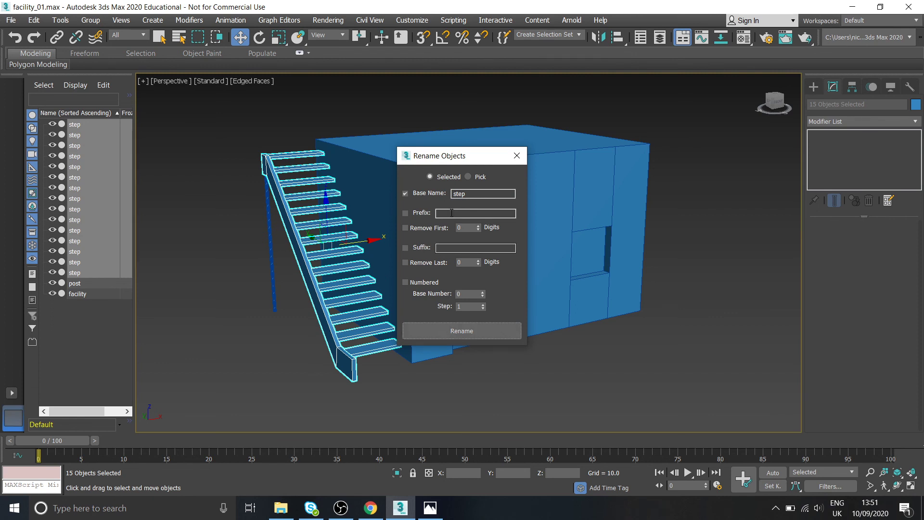
# Try the prefix 01 on the selected stair objects' names, then remove the prefix again.
pyautogui.write('01')
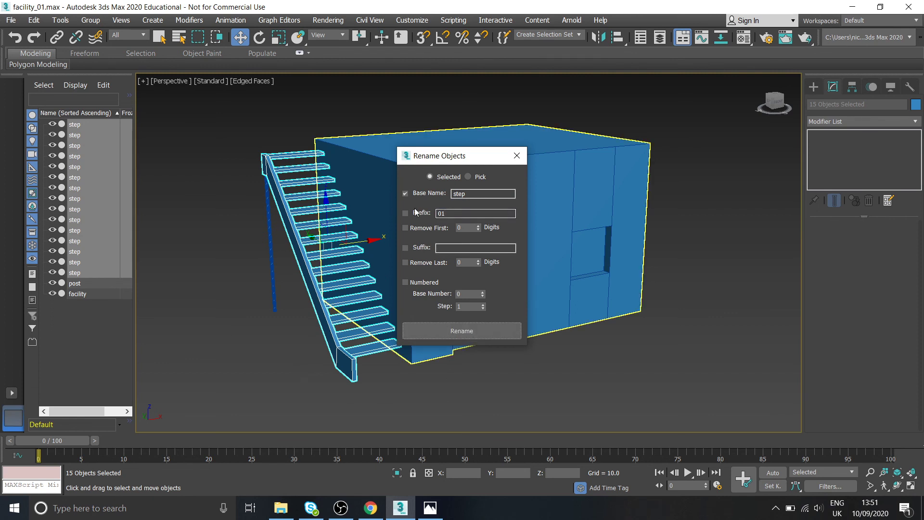
pyautogui.click(443, 333)
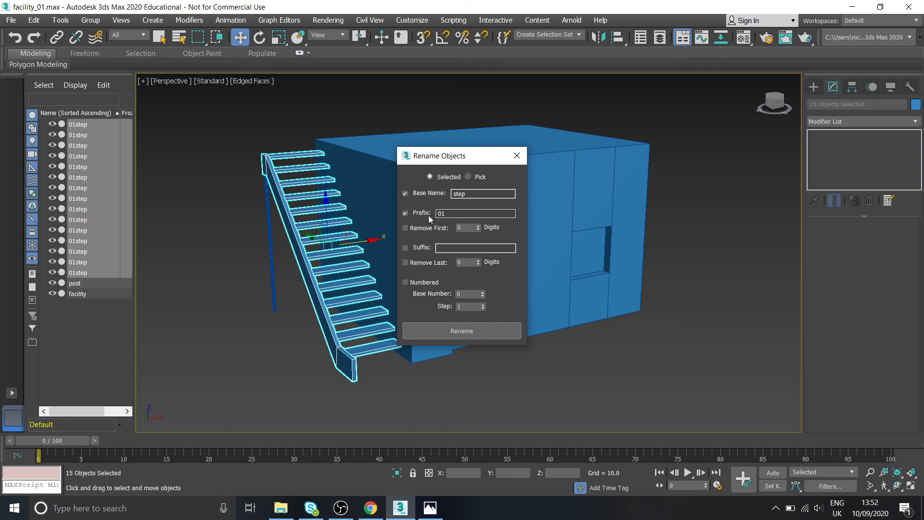
pyautogui.click(405, 213)
pyautogui.press('BackSpace')
pyautogui.click(462, 330)
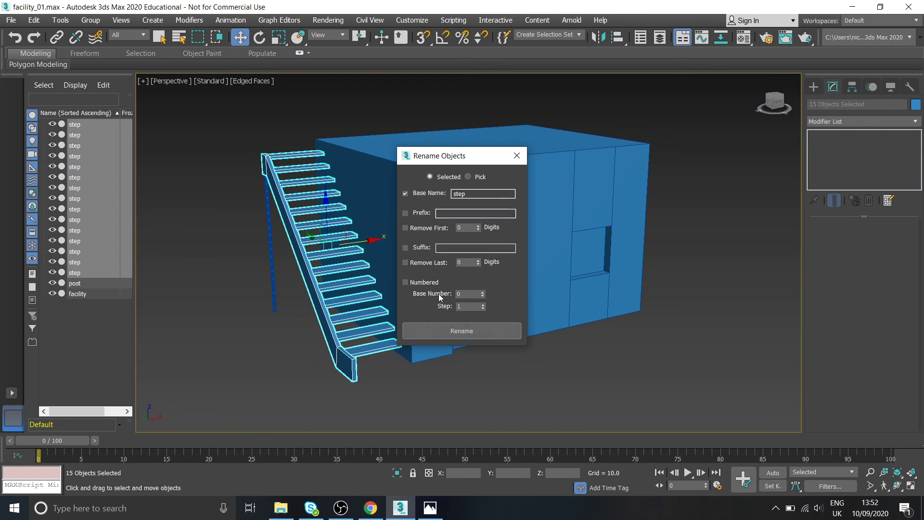
# Number the selected stair objects' names sequentially with base number 0 and step 1, then deselect everything.
pyautogui.click(405, 282)
pyautogui.click(461, 332)
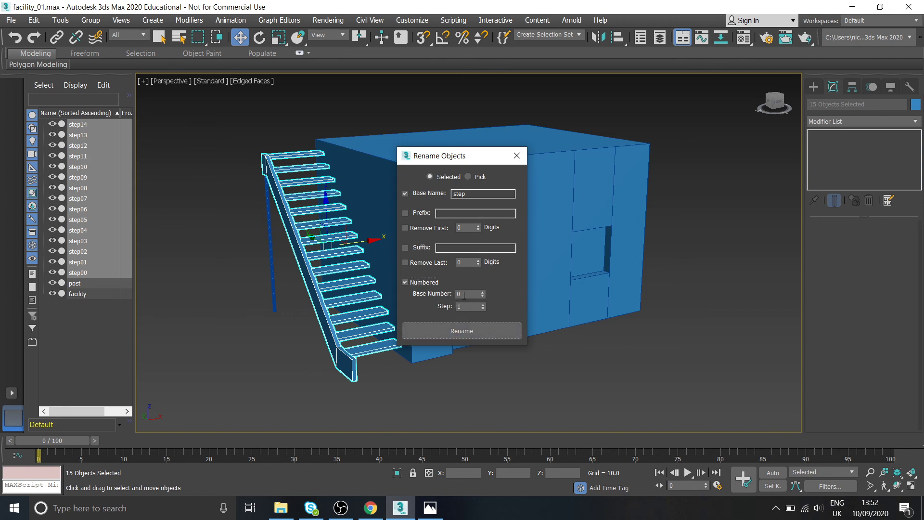
pyautogui.click(517, 155)
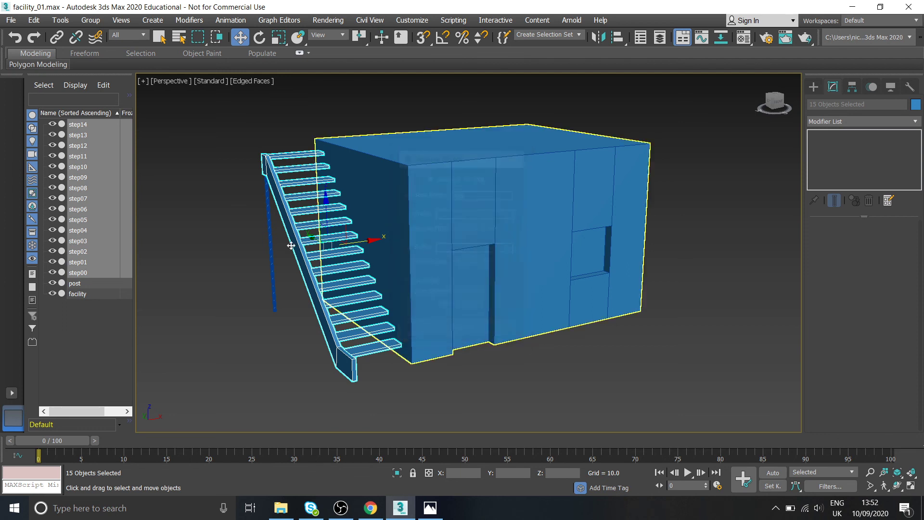
pyautogui.click(178, 261)
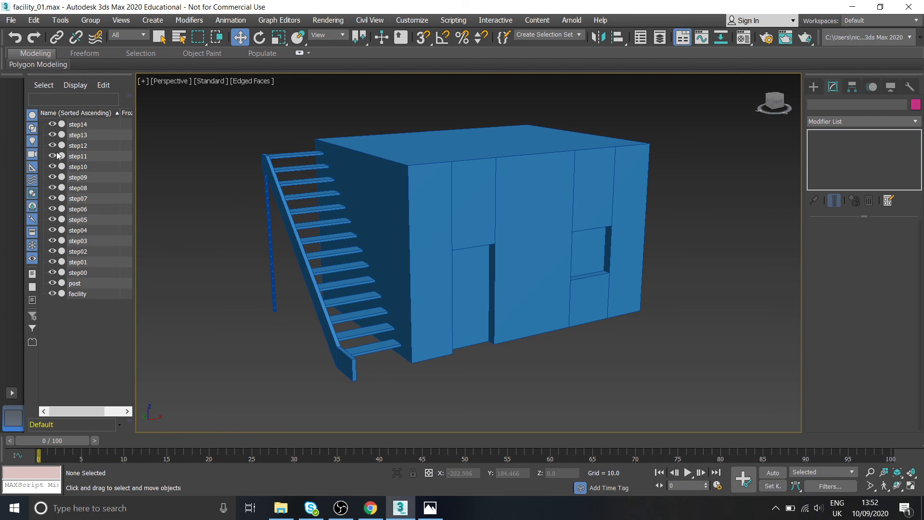
pyautogui.moveTo(581, 333); pyautogui.dragTo(580, 337, button='middle')
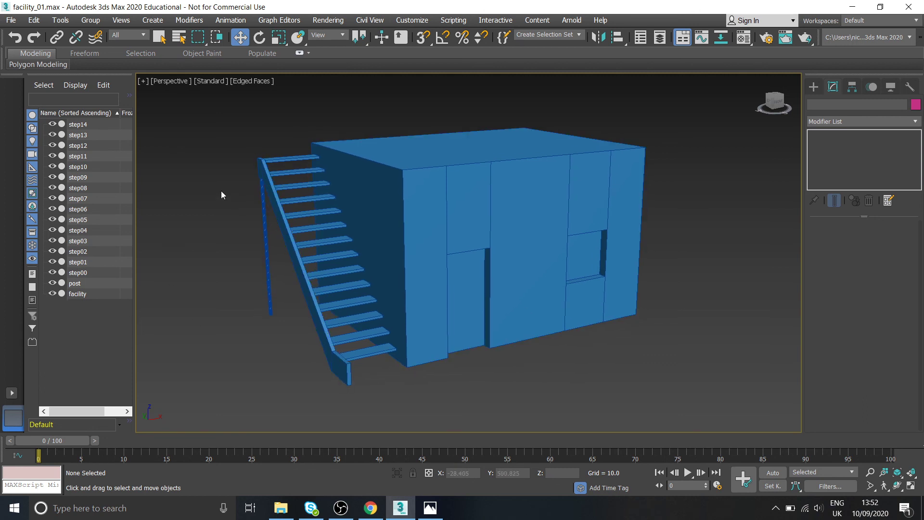